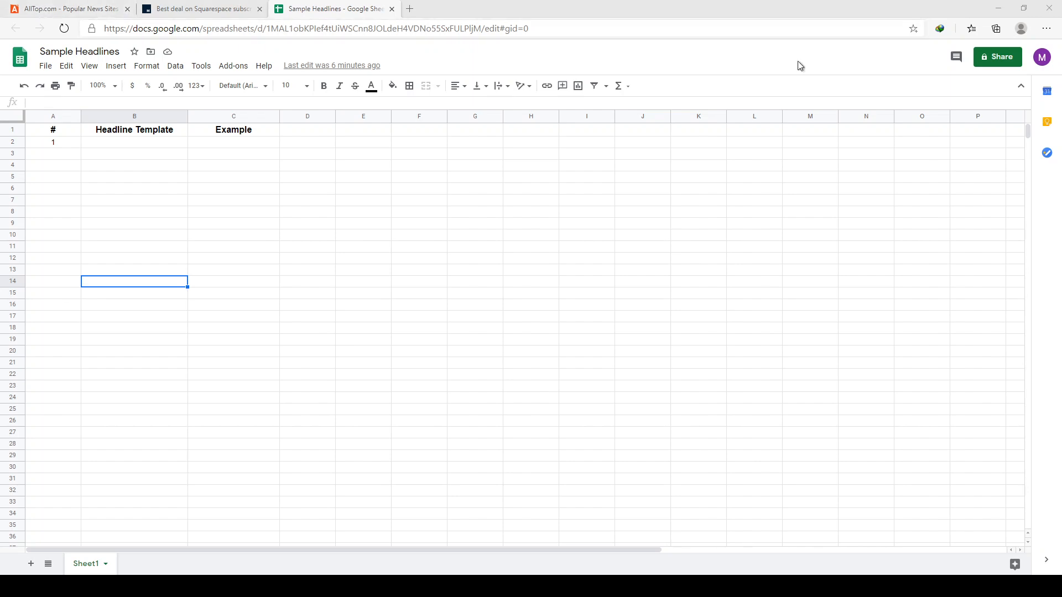
click(842, 82)
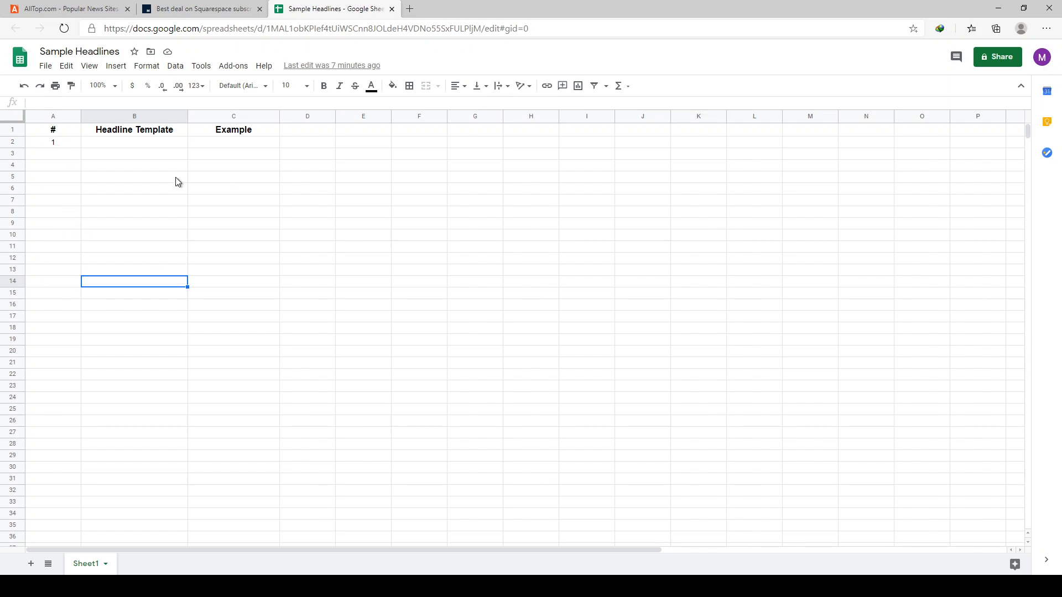
click(151, 145)
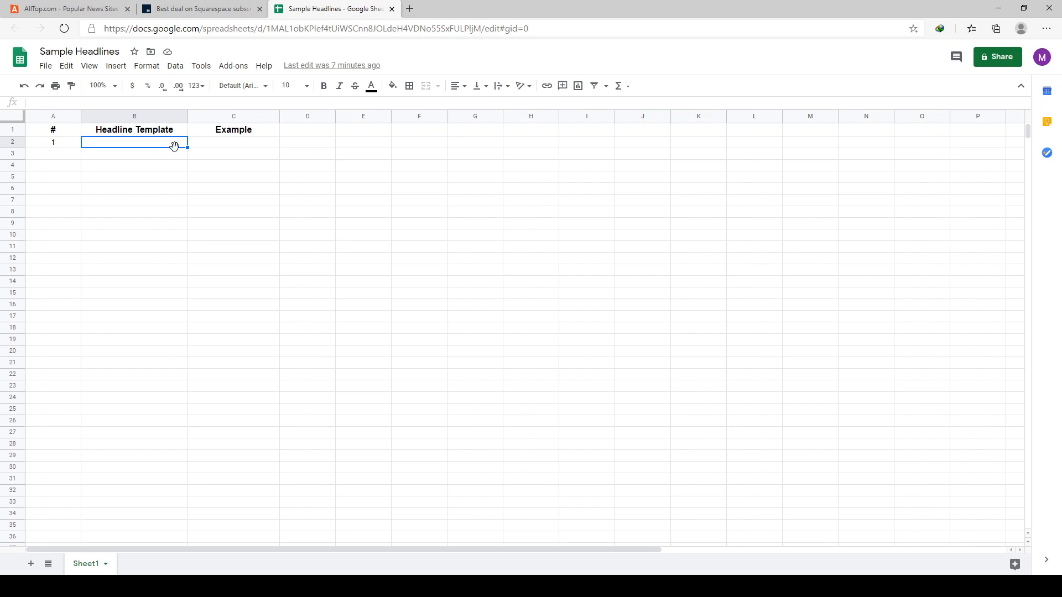
click(235, 148)
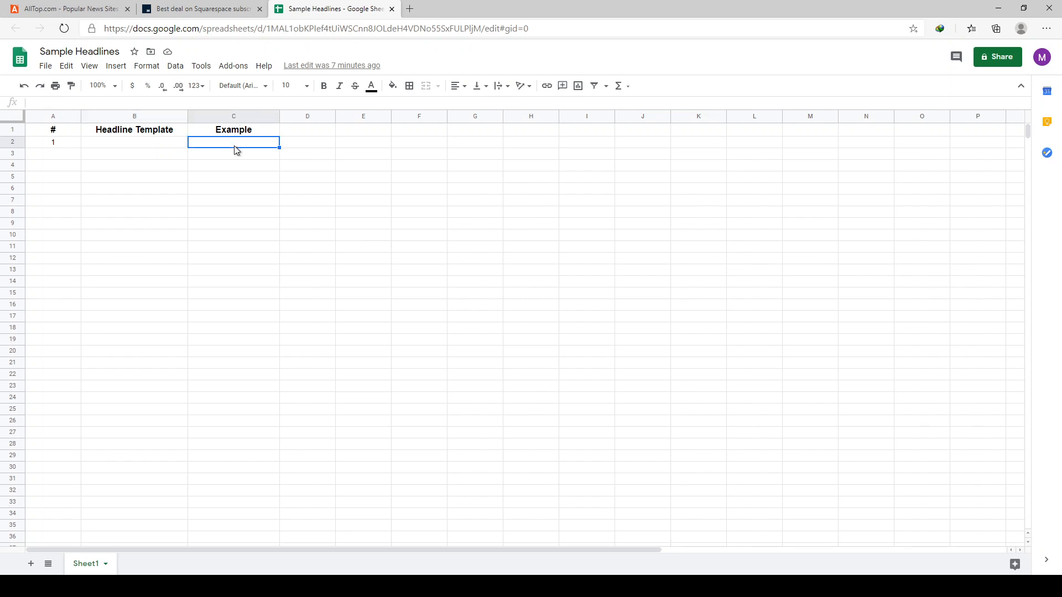
click(169, 143)
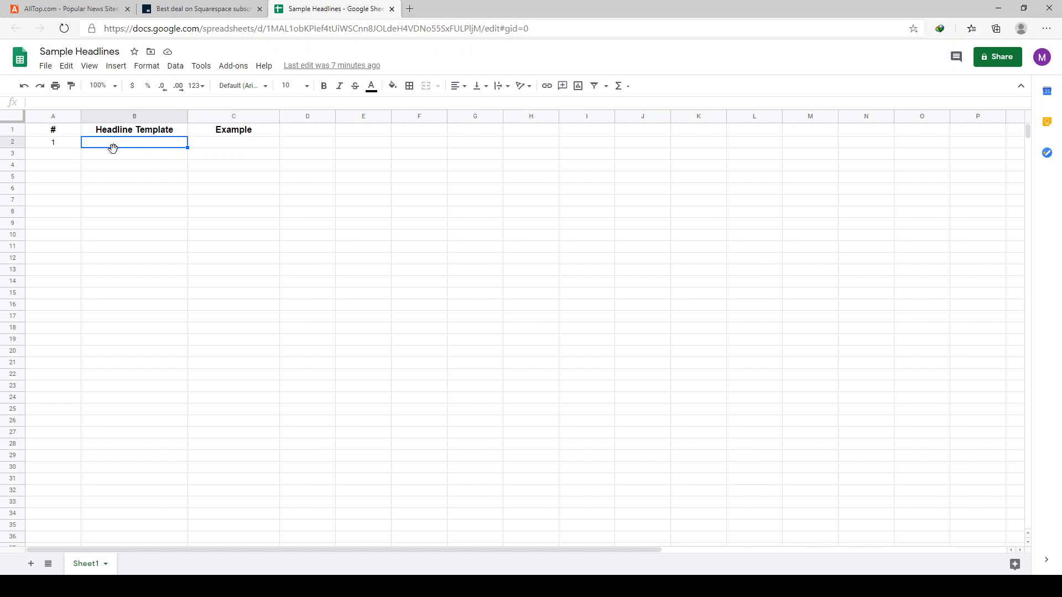
click(207, 147)
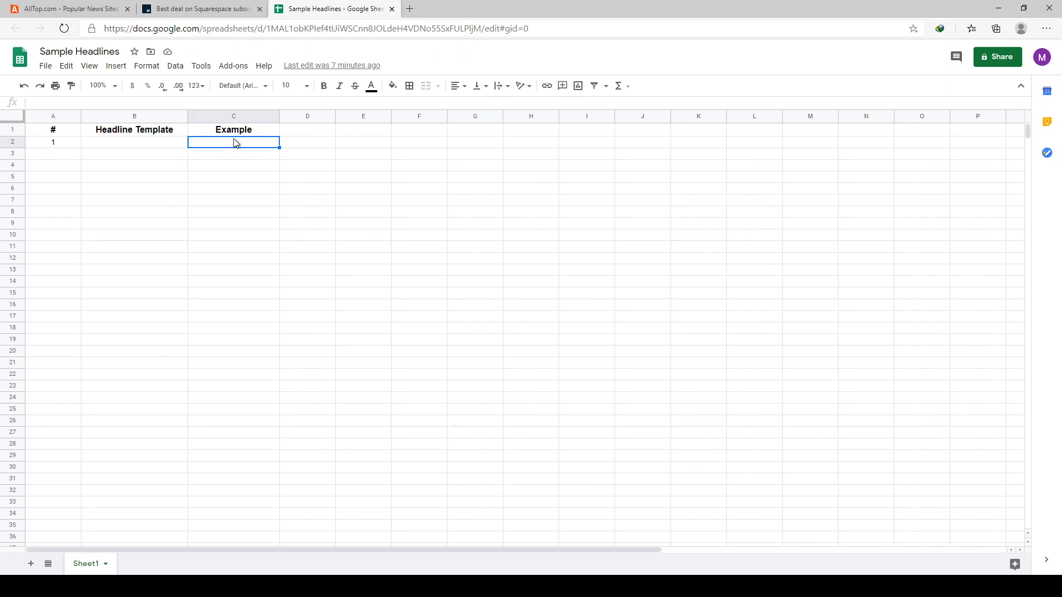
- Browse the popular site headlines on AllTop, including Mashable's, for a headline to use as an example
click(83, 10)
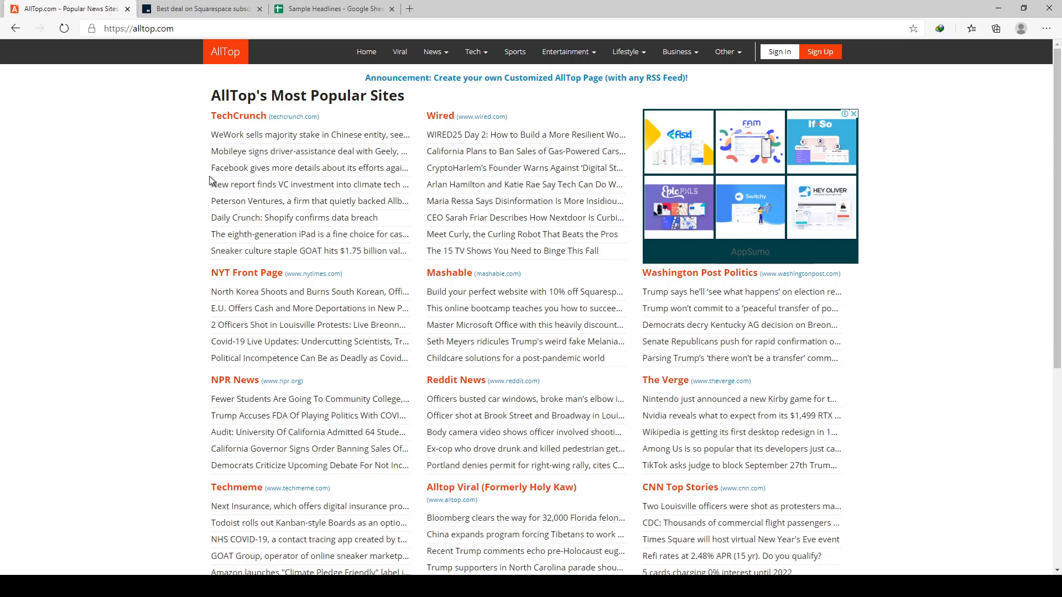
click(322, 11)
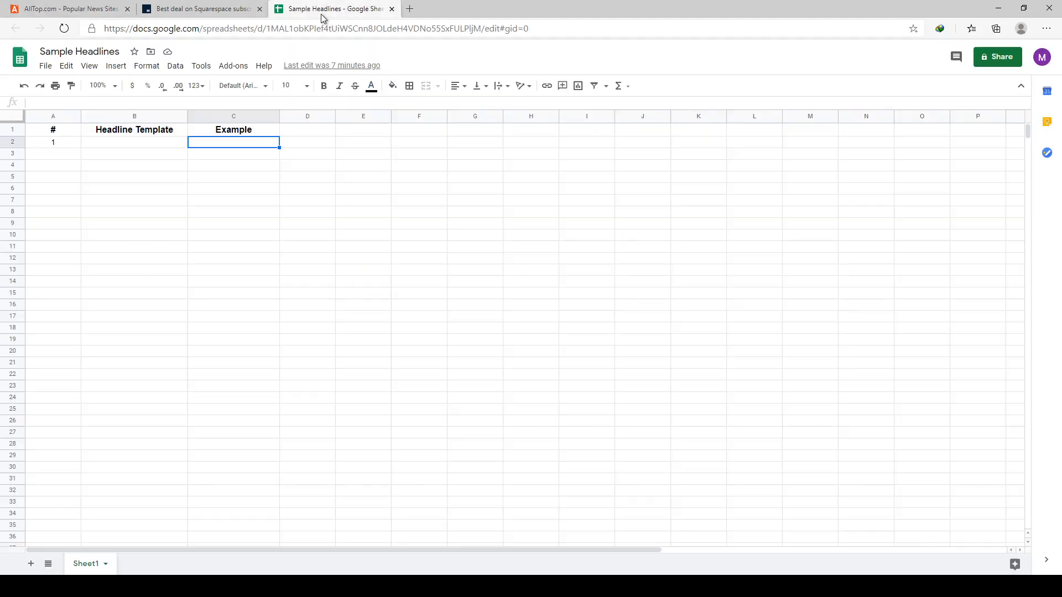
click(44, 10)
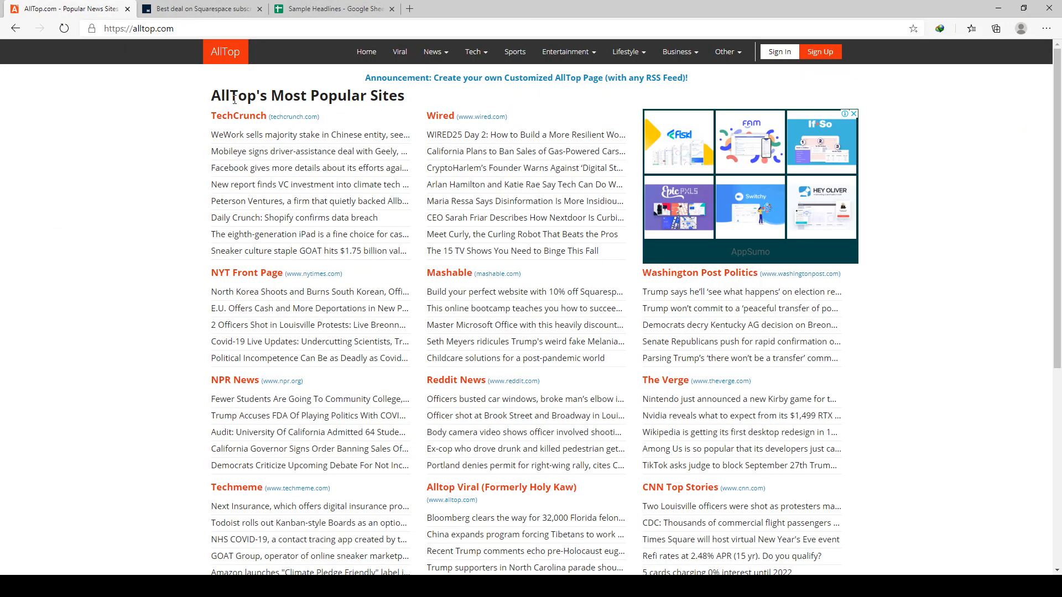
drag(211, 97, 256, 98)
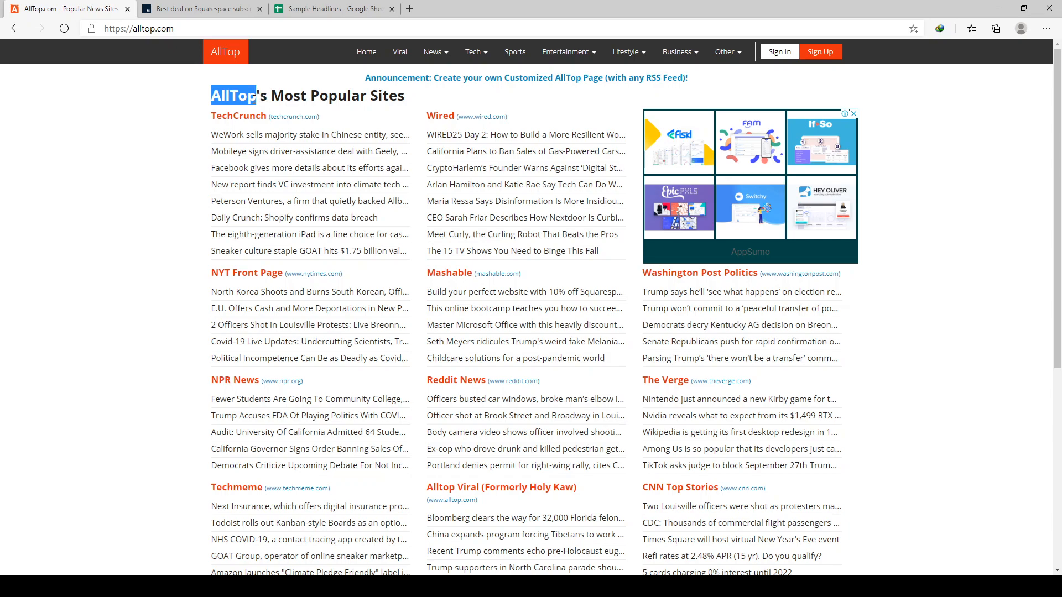
click(74, 200)
scroll(77, 203, down, 2)
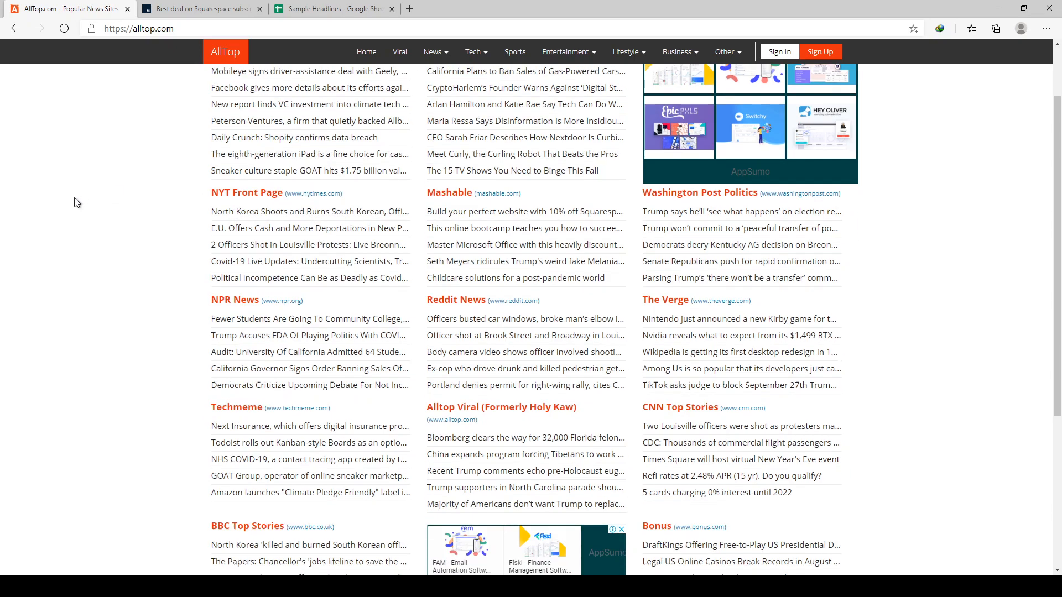
scroll(74, 196, down, 4)
scroll(74, 197, up, 6)
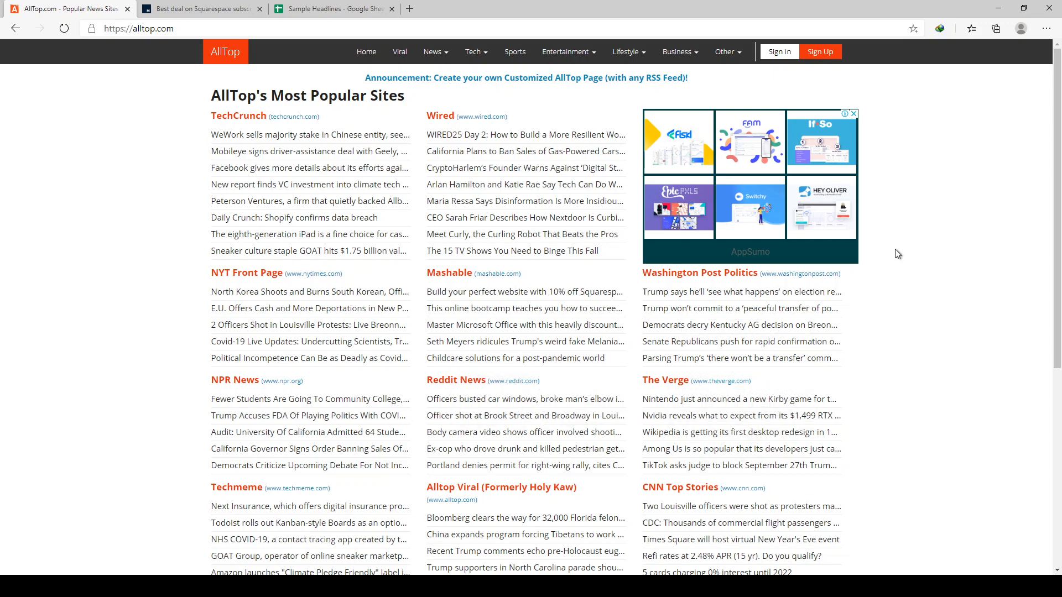
scroll(935, 274, down, 5)
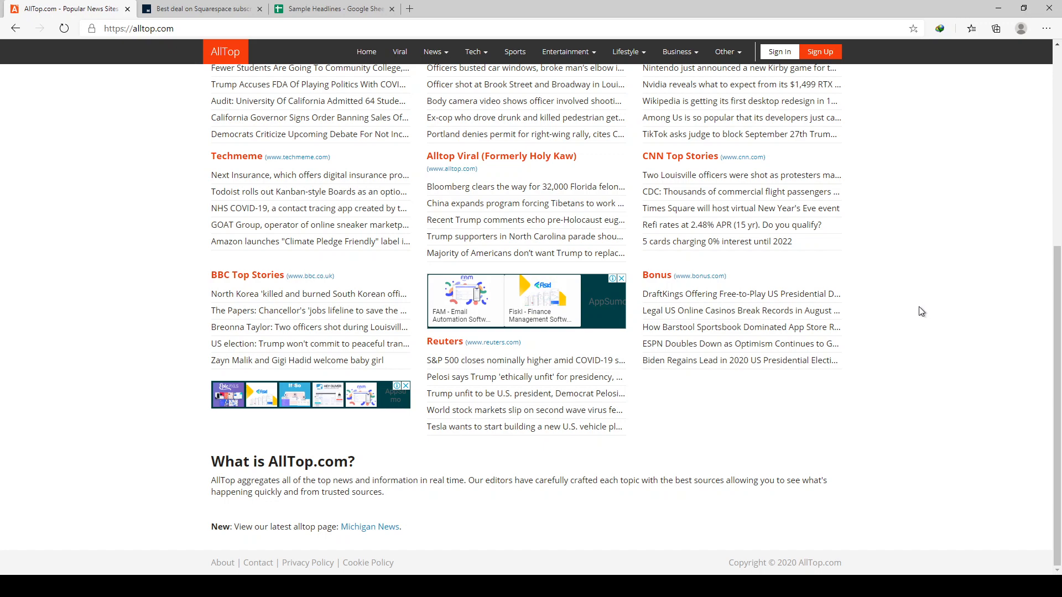
scroll(923, 312, up, 3)
scroll(152, 255, up, 3)
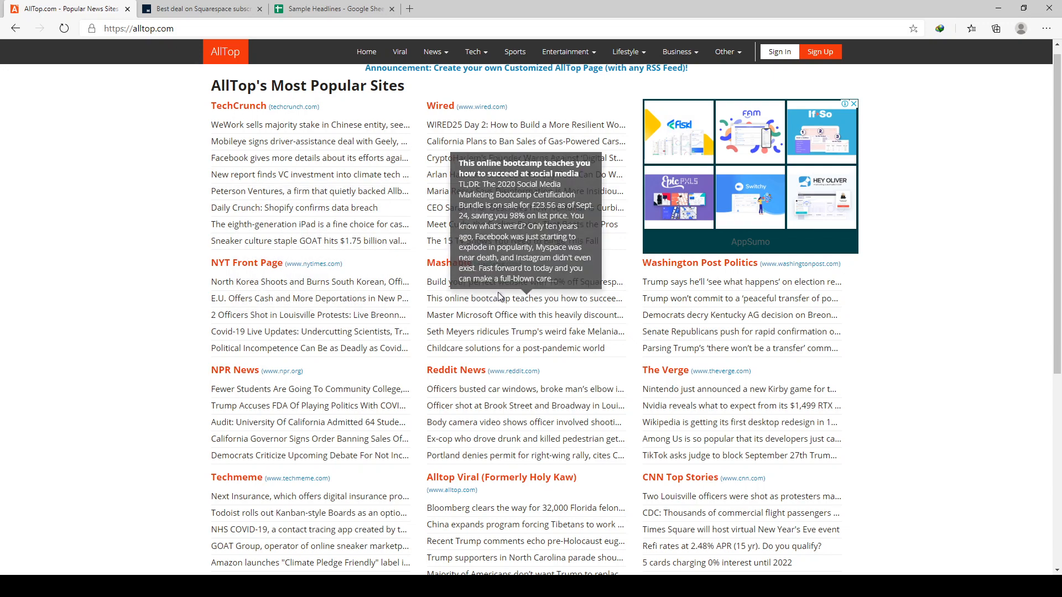
mouse_move(474, 287)
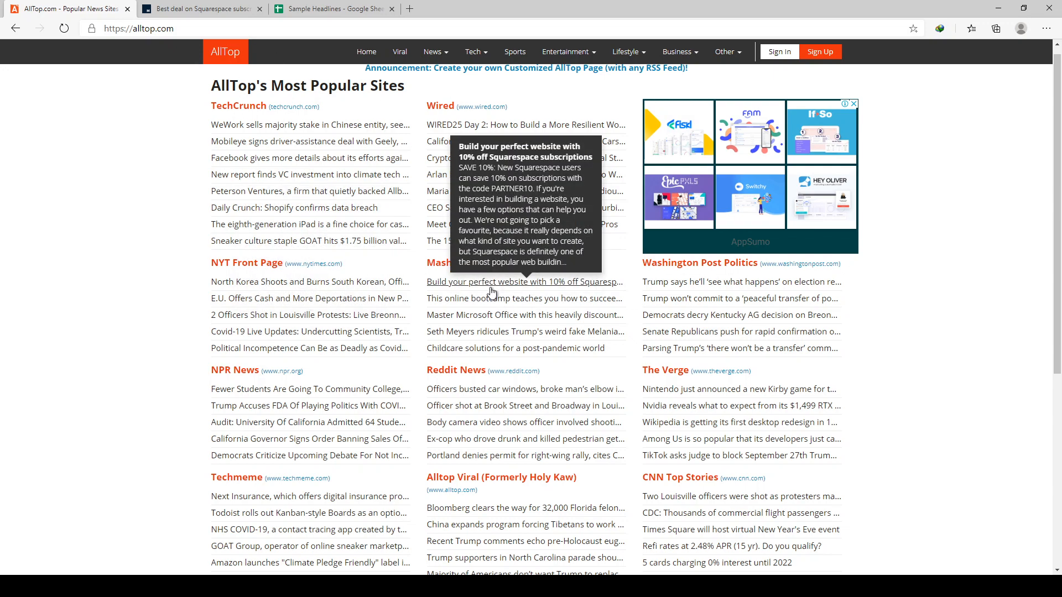
- Copy the Mashable headline "Build your perfect website with 10% off Squarespace subscriptions" into cell C2 of the Sample Headlines sheet
click(215, 15)
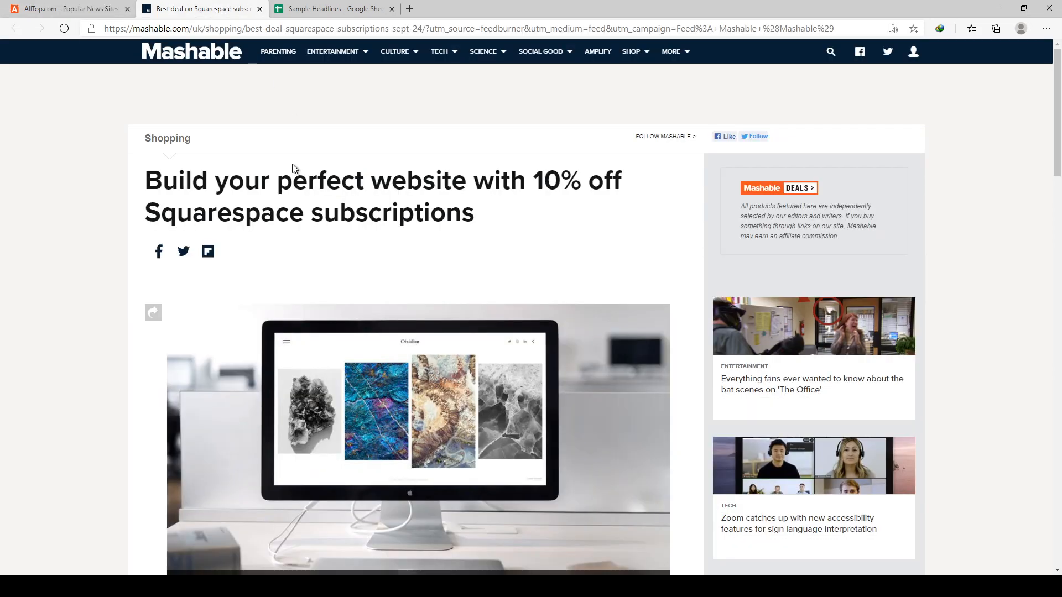
drag(145, 183, 517, 216)
click(310, 187)
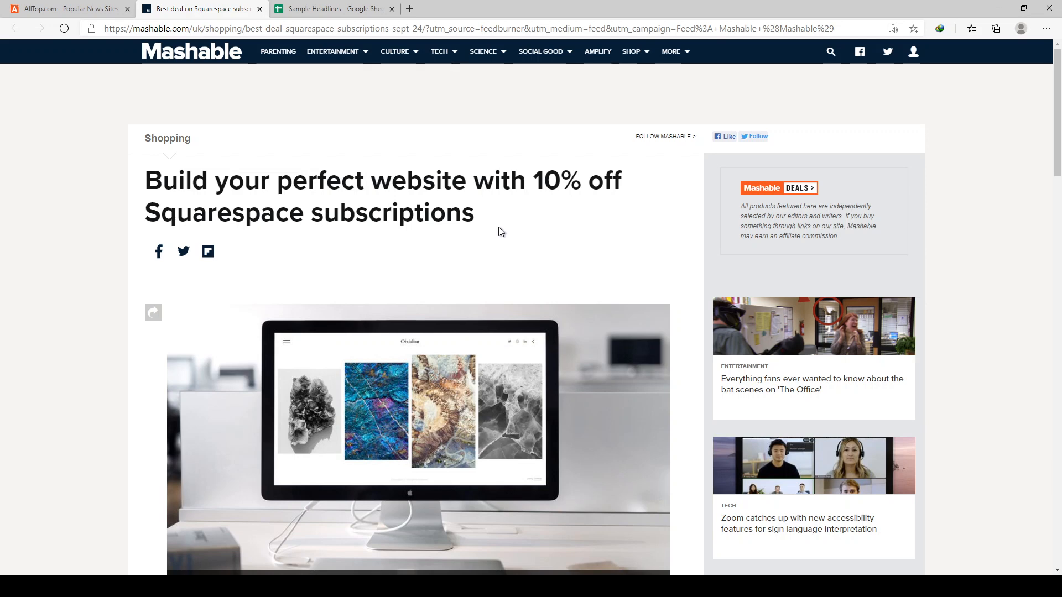
drag(482, 225, 143, 186)
key(ctrl+c)
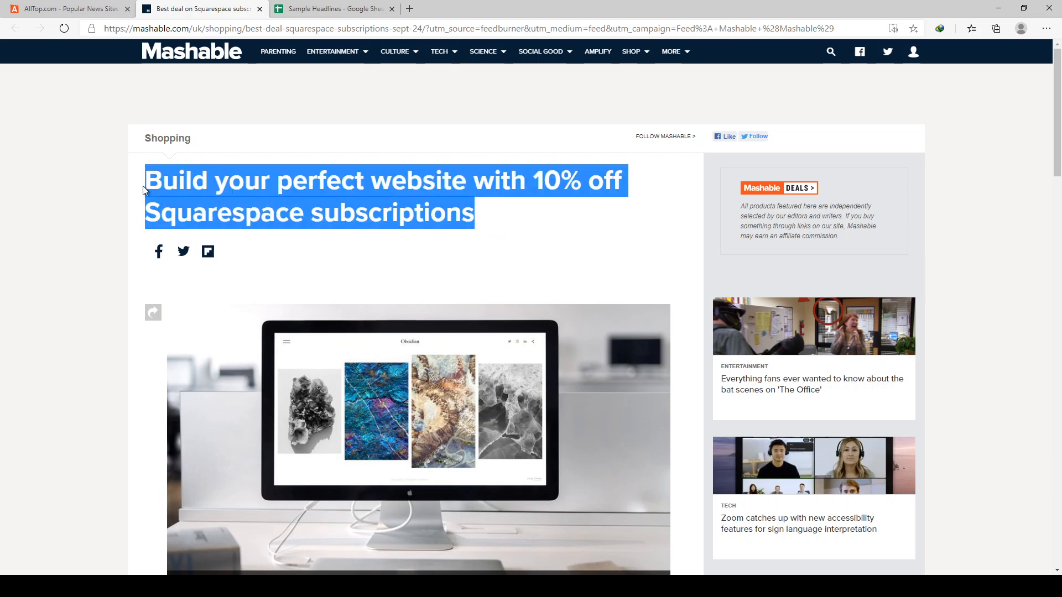
click(365, 9)
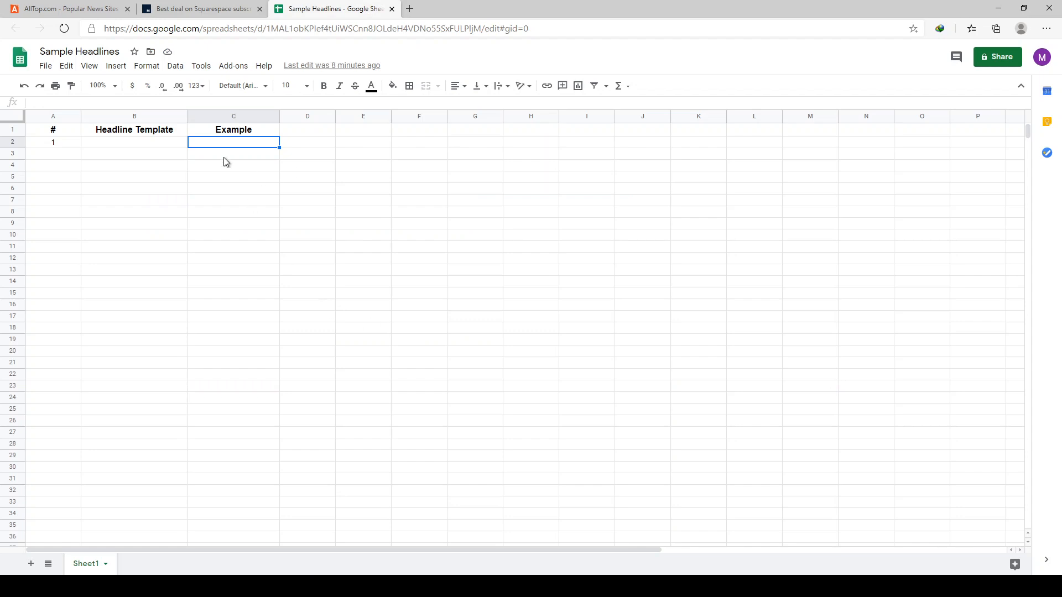
double_click(245, 145)
key(ctrl+v)
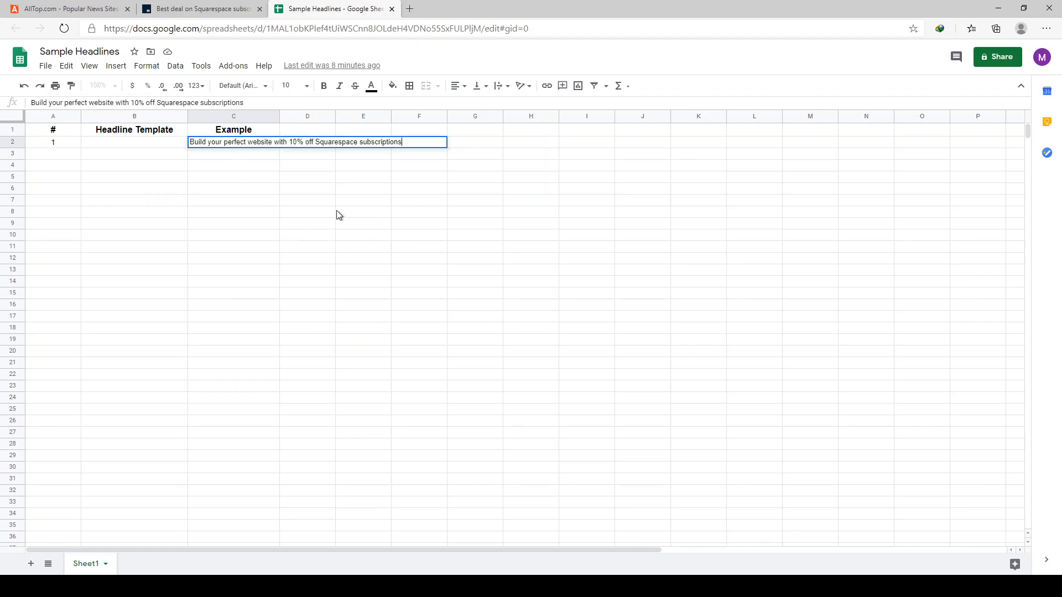
- Widen the Example column so the full headline in C2 fits
drag(338, 213, 419, 212)
drag(279, 119, 429, 117)
click(363, 247)
click(249, 177)
- Enter "Build your [desired output] with [% discount]" as the headline template in cell B2
click(146, 143)
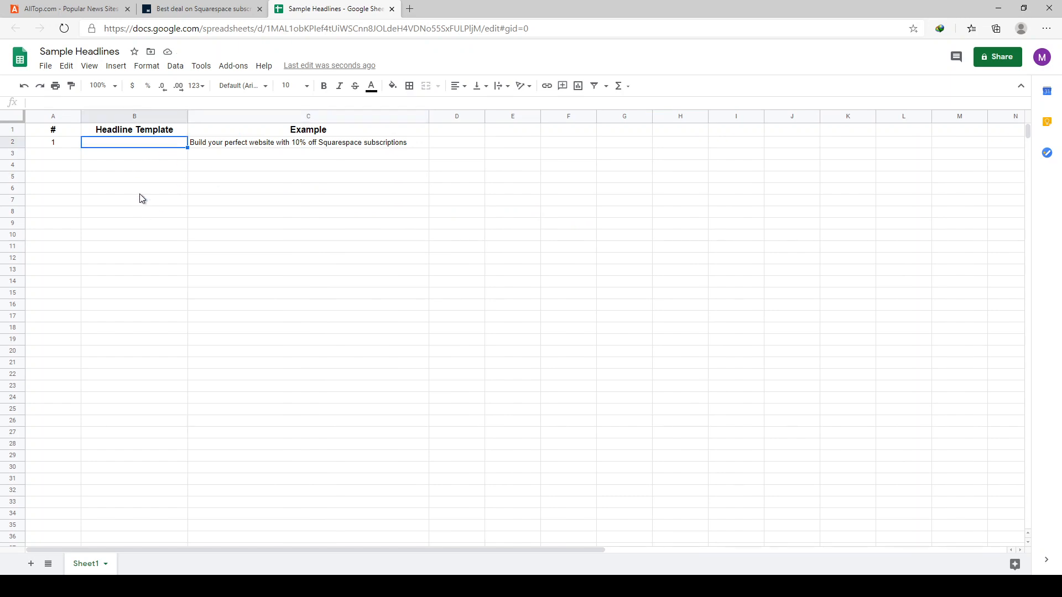
text(Build your)
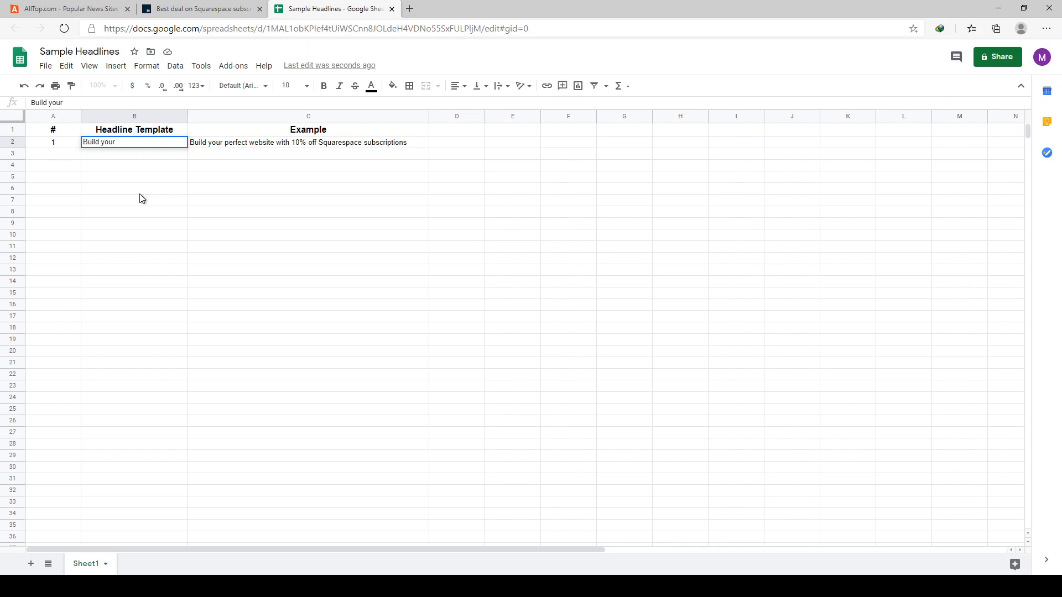
text( [desired output)
text(] with [d)
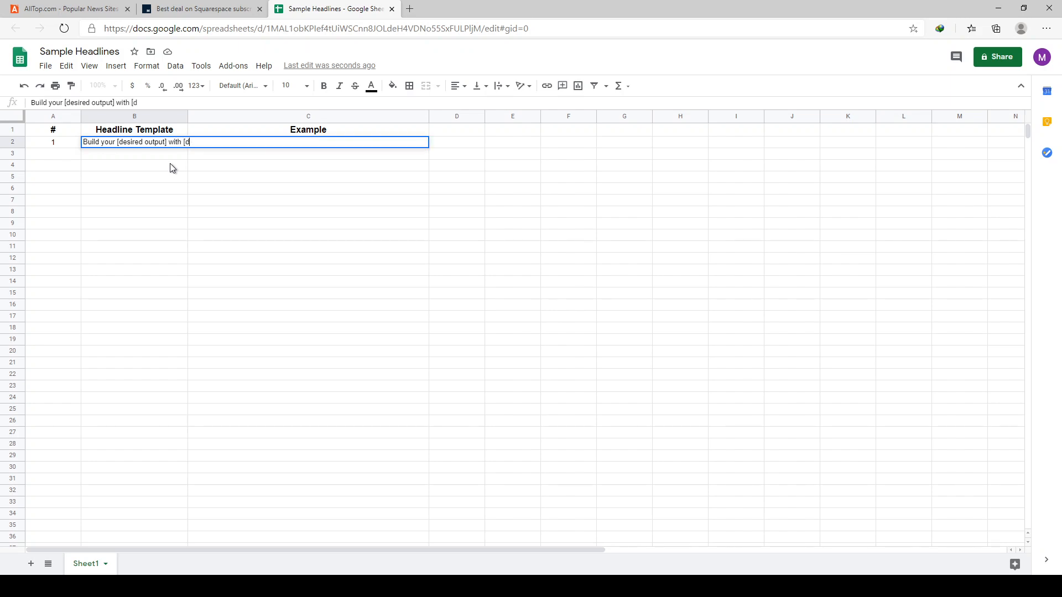
text(isc)
text(ou)
key(BackSpace)
key(BackSpace)
key(BackSpace)
key(BackSpace)
key(BackSpace)
text(% discount])
key(Return)
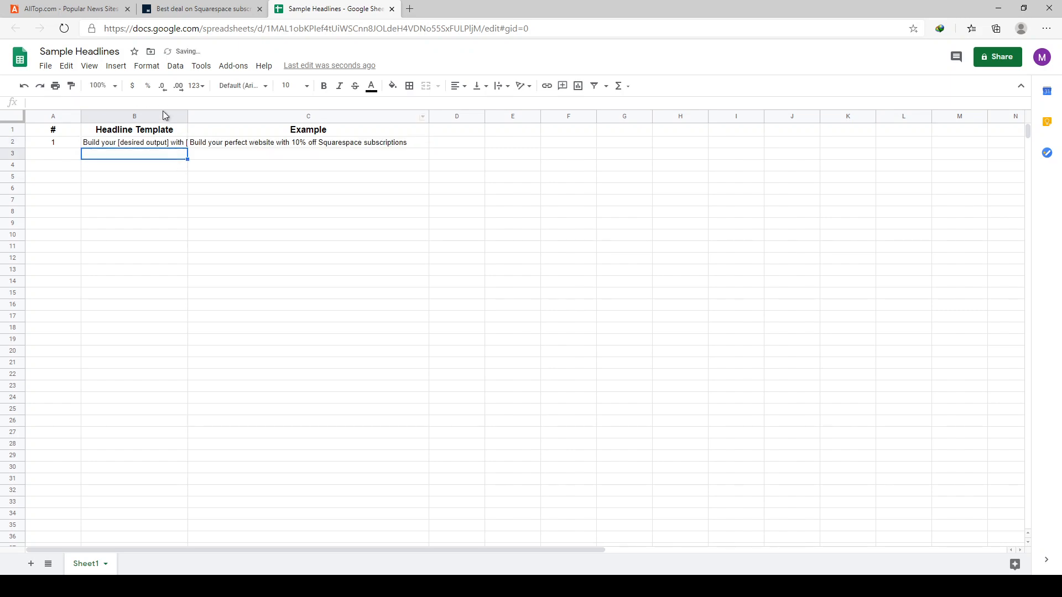
- Widen the Headline Template column to leave room for the complete template text
drag(186, 117, 358, 117)
click(389, 247)
click(287, 145)
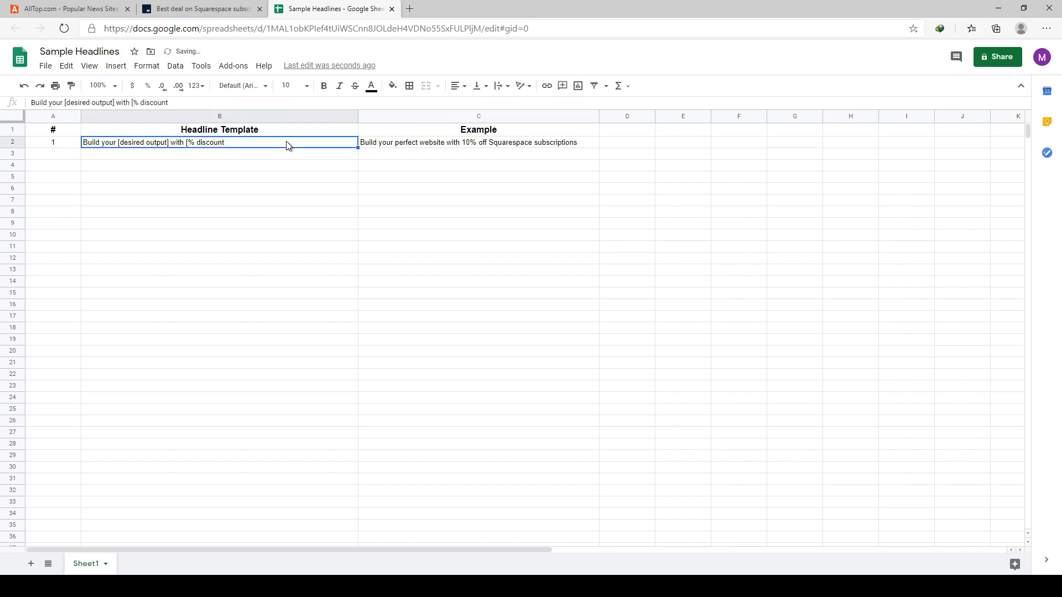
- Append "off [brand] subscriptions" to the template in B2 and narrow the Headline Template column to fit the text
double_click(265, 142)
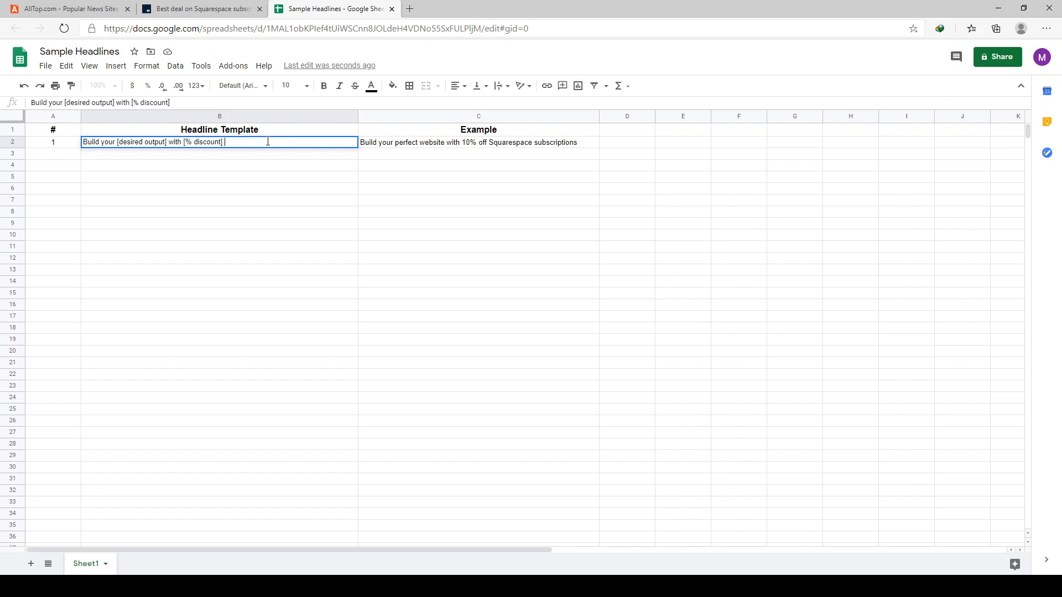
text(off)
text(brand] subscription)
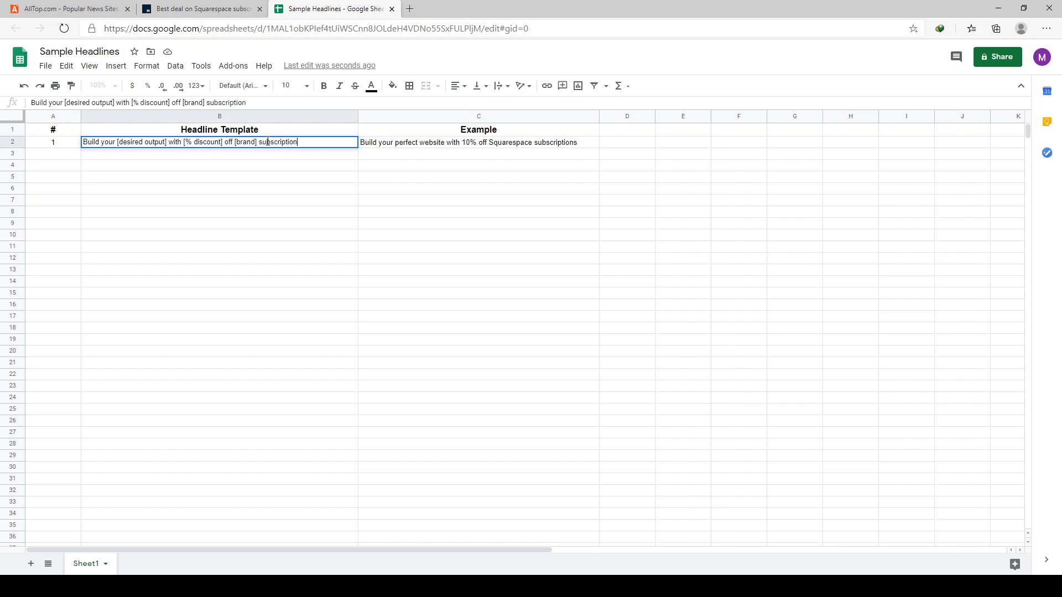
text(s)
key(Return)
key(Down)
key(Down)
key(Right)
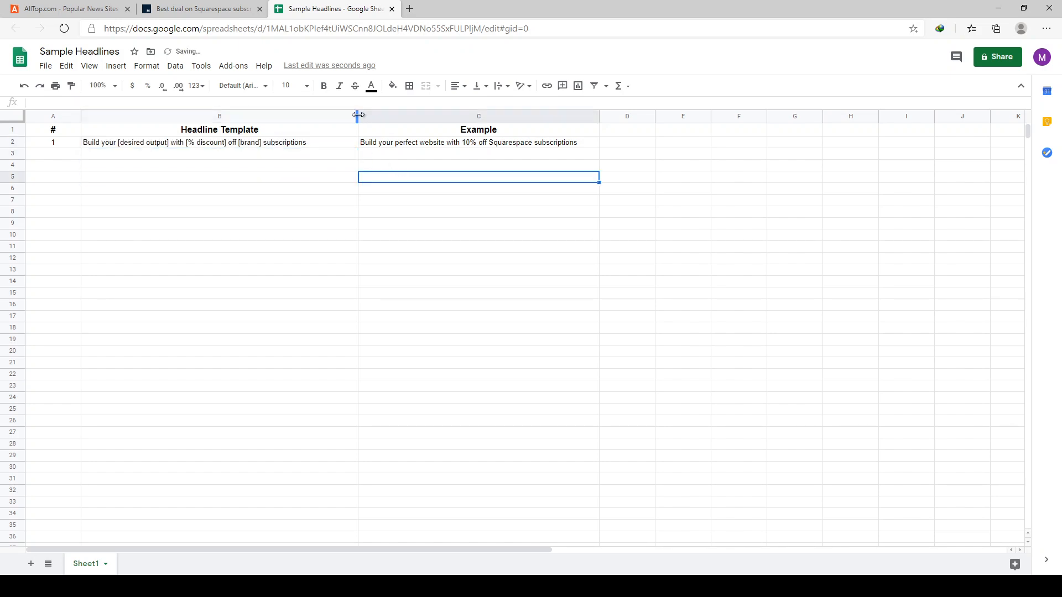
drag(357, 115, 328, 115)
- Make the "[desired output]" placeholder in the B2 template bold
click(169, 145)
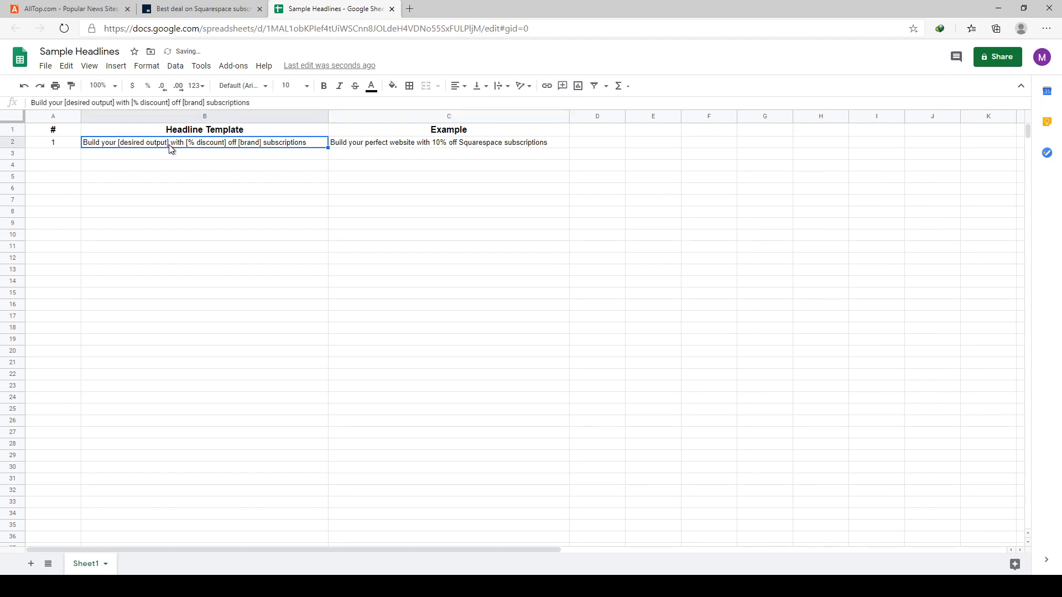
double_click(170, 144)
drag(166, 143, 121, 144)
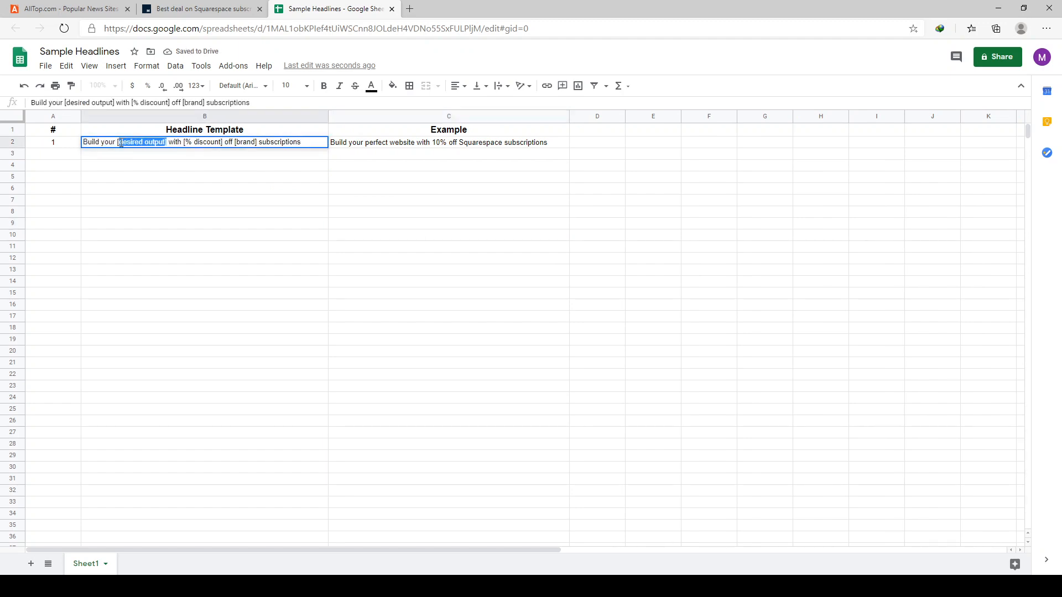
key(ctrl+b)
key(Return)
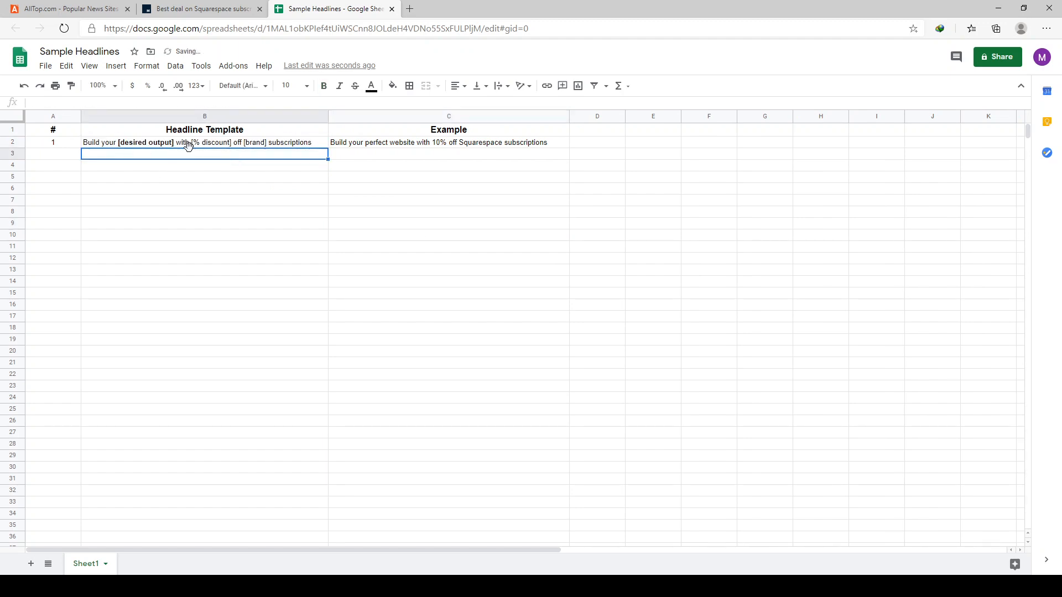
- Make the "[% discount]" and "[brand]" placeholders in the B2 template bold
click(188, 145)
double_click(193, 142)
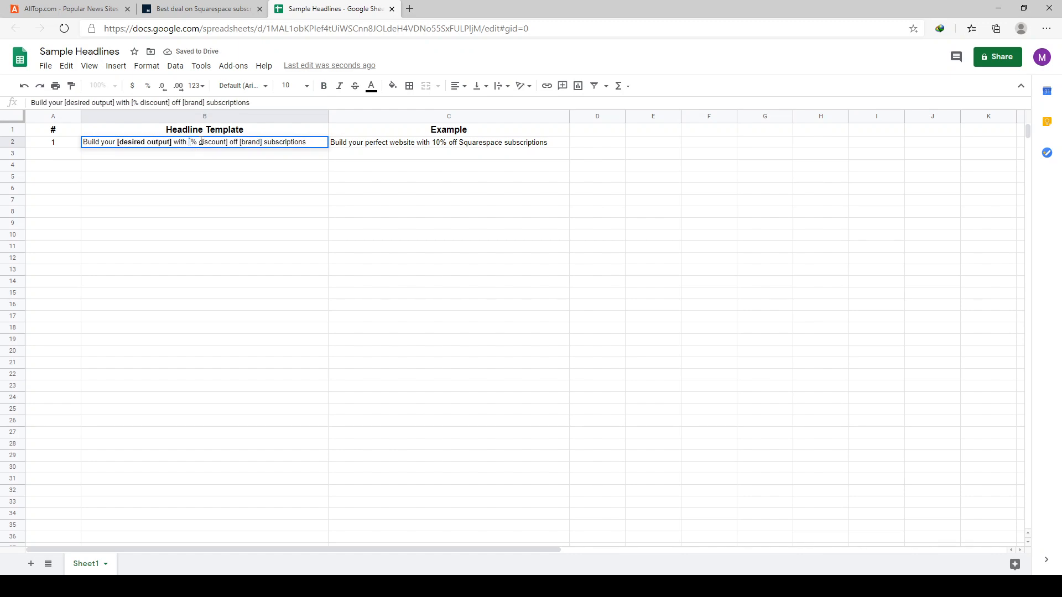
drag(189, 142, 268, 143)
key(ctrl+b)
click(348, 210)
click(254, 143)
double_click(247, 143)
key(ctrl+b)
click(353, 182)
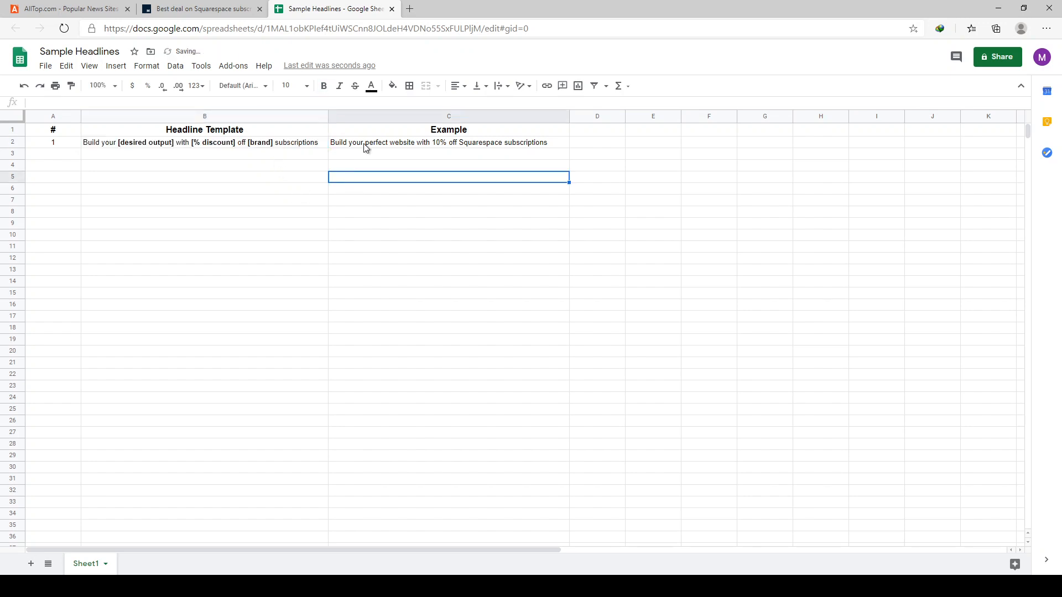
- Replace "[brand] subscriptions" at the end of the B2 template with "[product]"
click(364, 143)
click(296, 155)
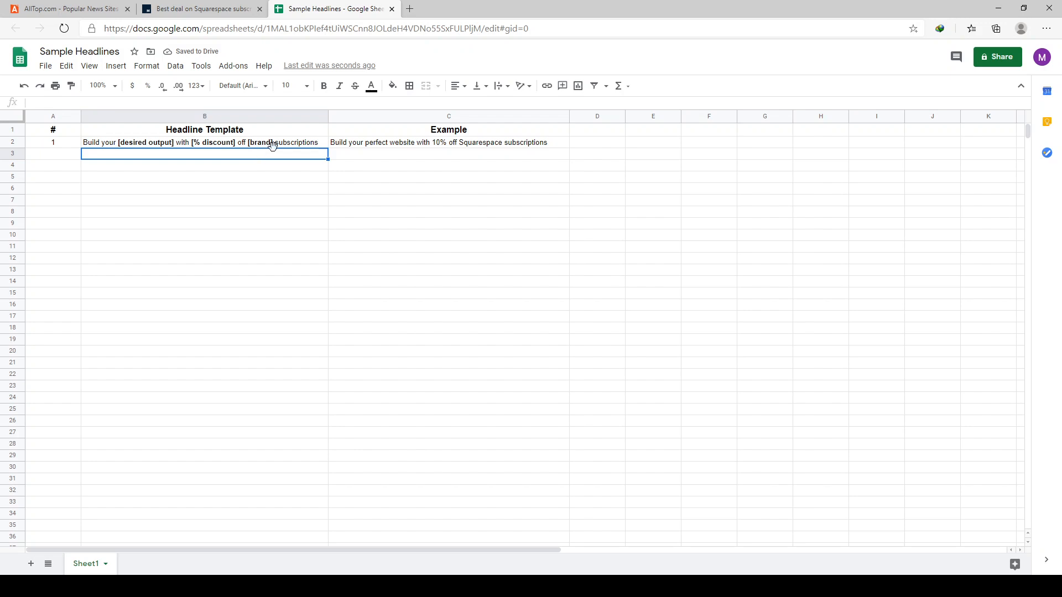
double_click(272, 144)
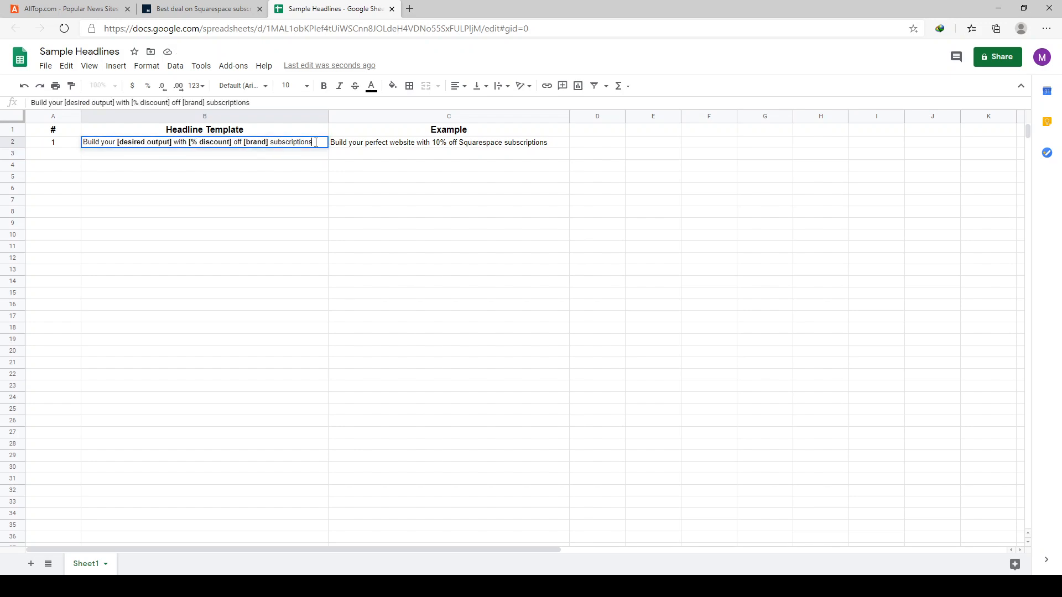
drag(316, 142, 247, 149)
text(product])
key(Return)
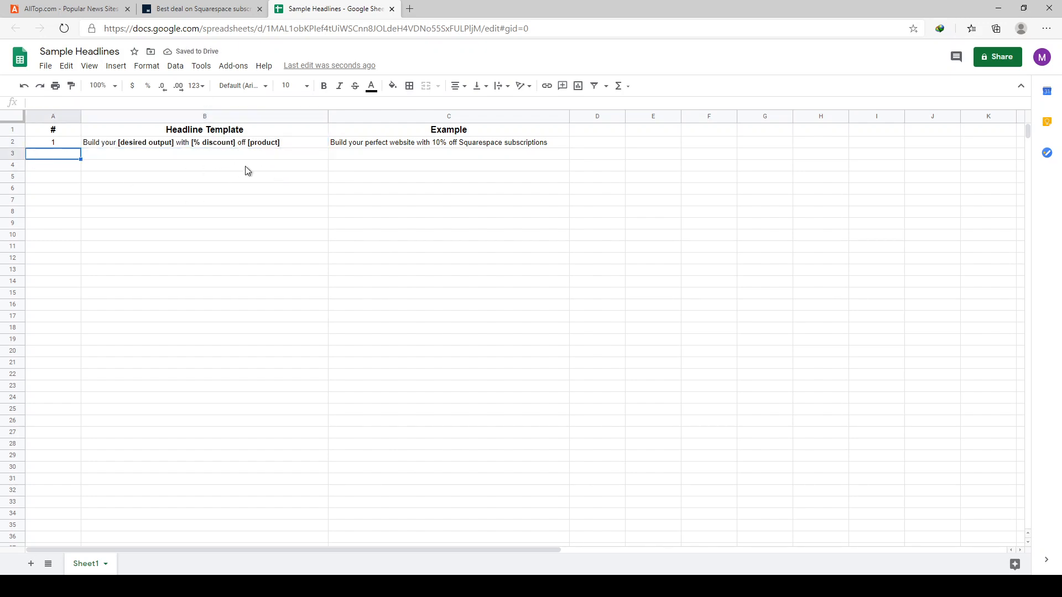
- Enter 2 in cell A3 to number the second headline row
click(323, 144)
click(52, 155)
text(2)
key(Return)
key(Up)
key(Page_Down)
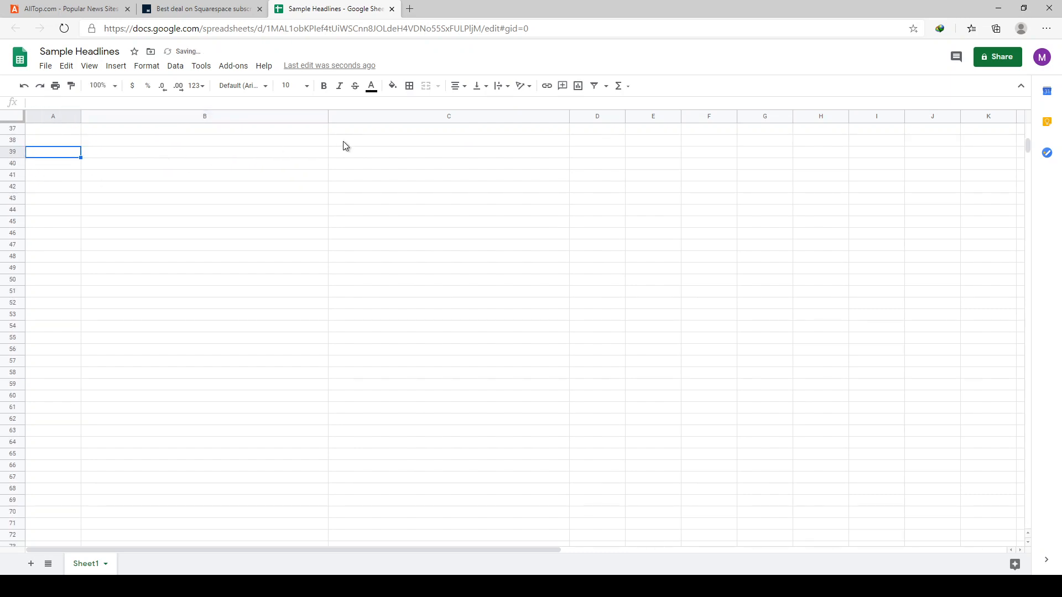
scroll(254, 157, up, 8)
- Start the second headline template in B3 with "Build your [desired output] in", enlarging the page for readability
click(189, 157)
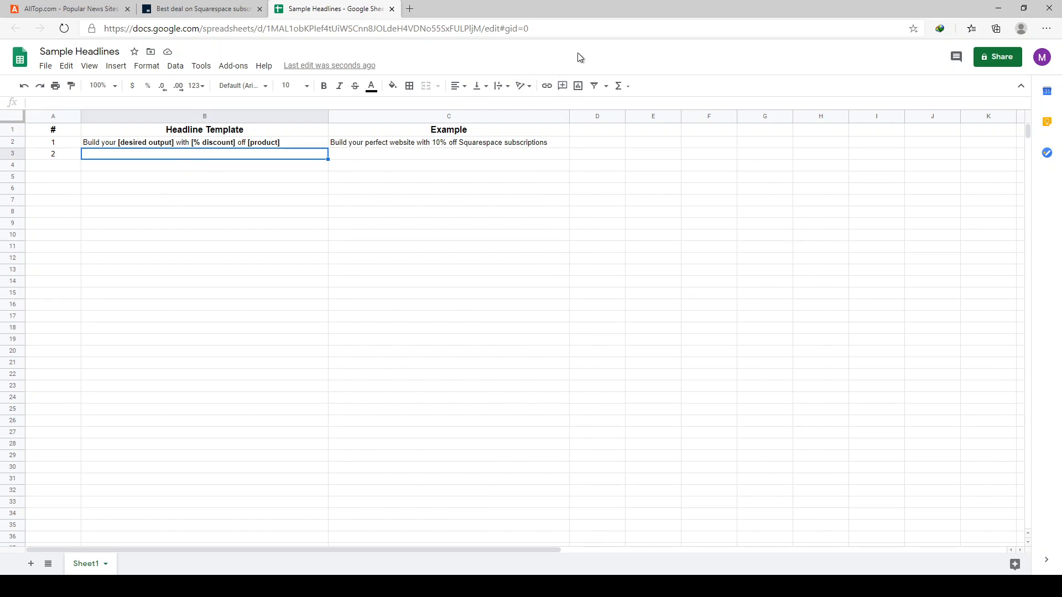
key(ctrl+plus)
key(ctrl+plus)
key(ctrl+plus)
key(ctrl+plus)
key(ctrl+minus)
key(ctrl+minus)
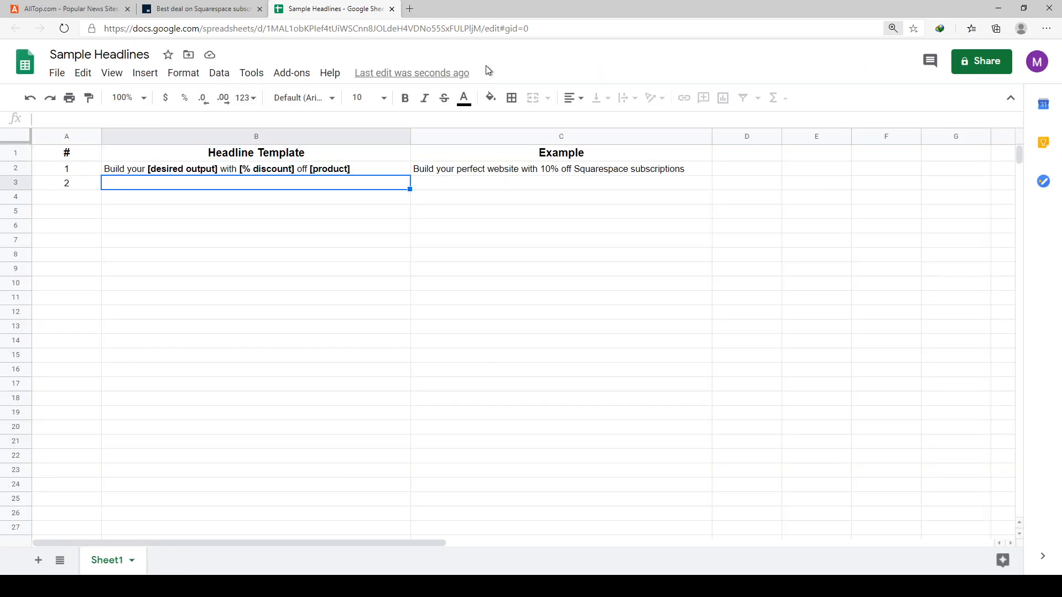
key(ctrl+plus)
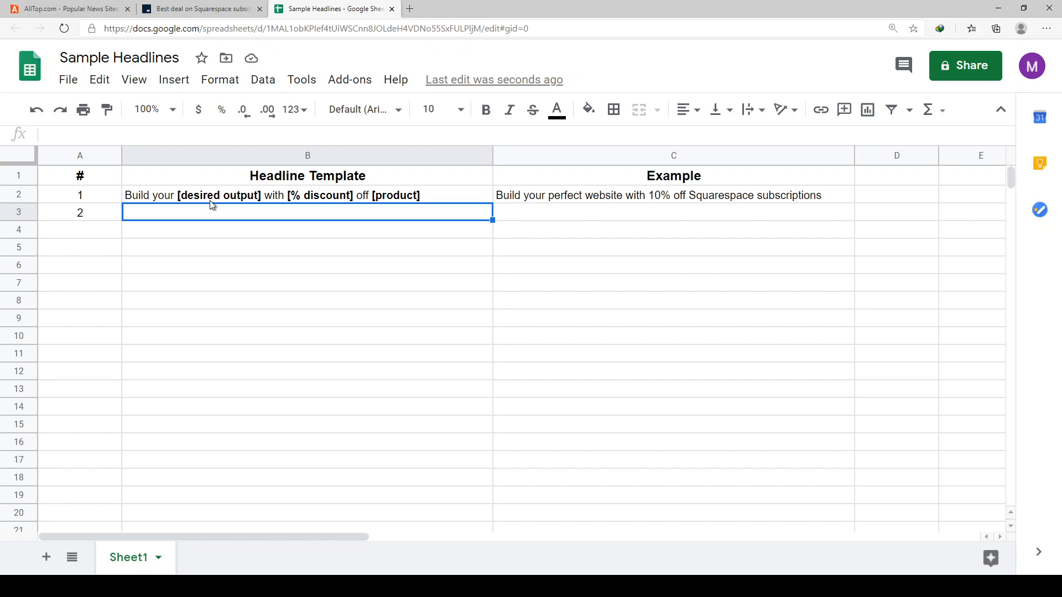
text(Build your)
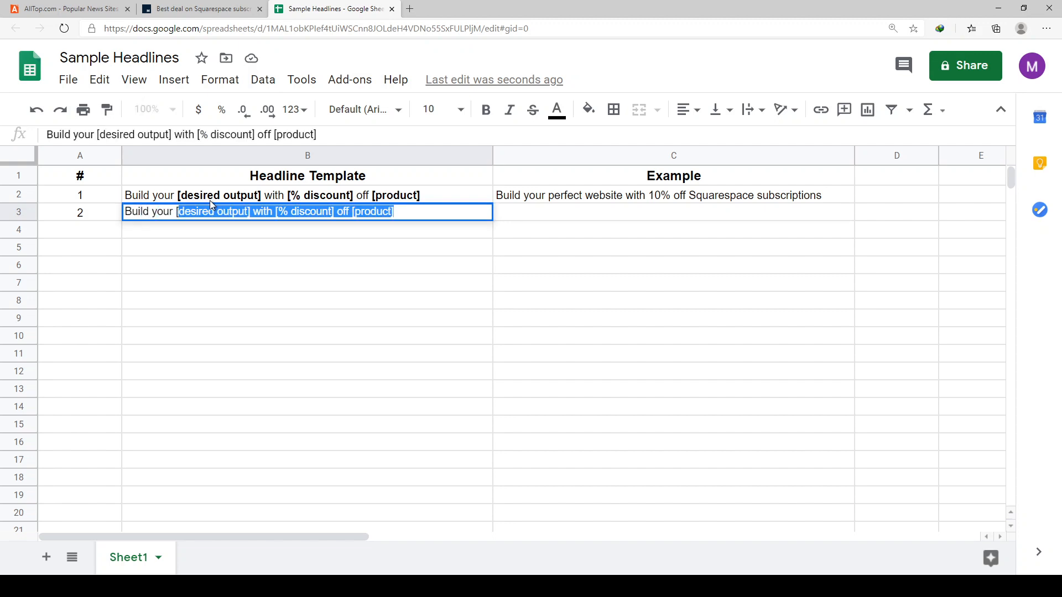
text( [desired outp)
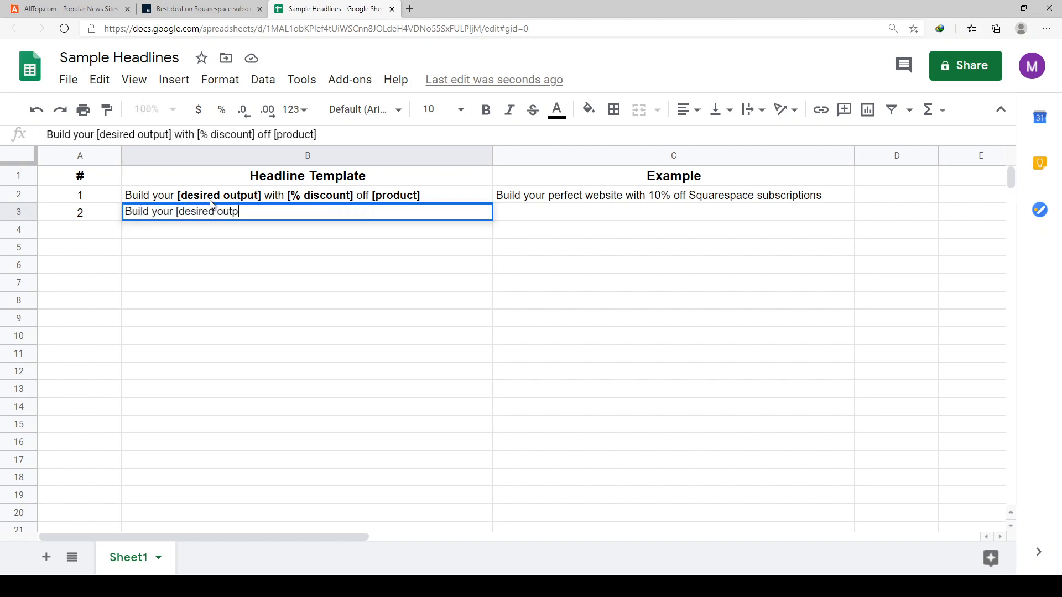
text(ut] in)
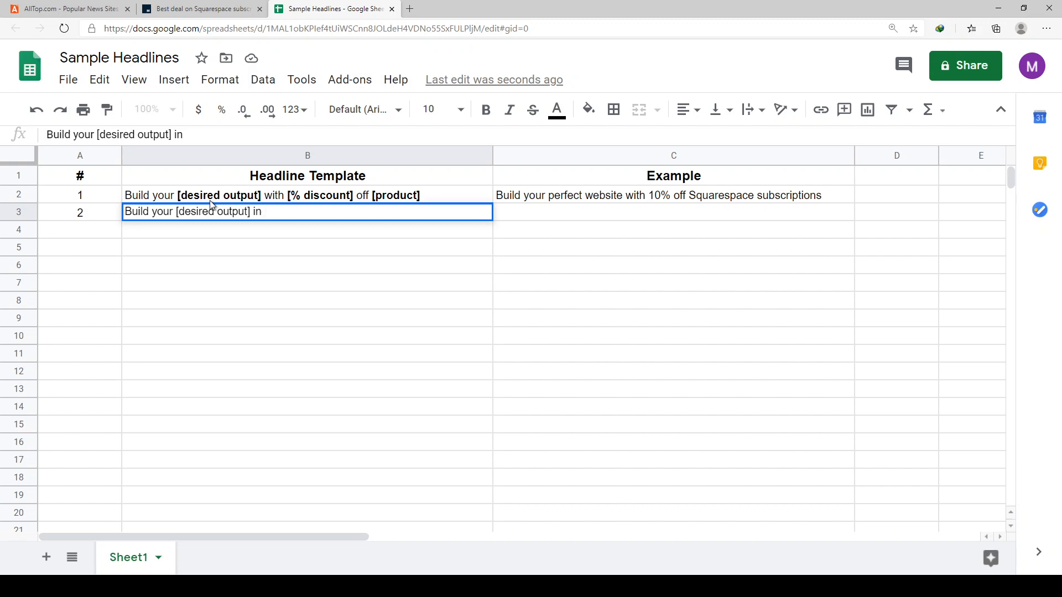
text(duration or)
key(BackSpace)
key(BackSpace)
key(BackSpace)
key(BackSpace)
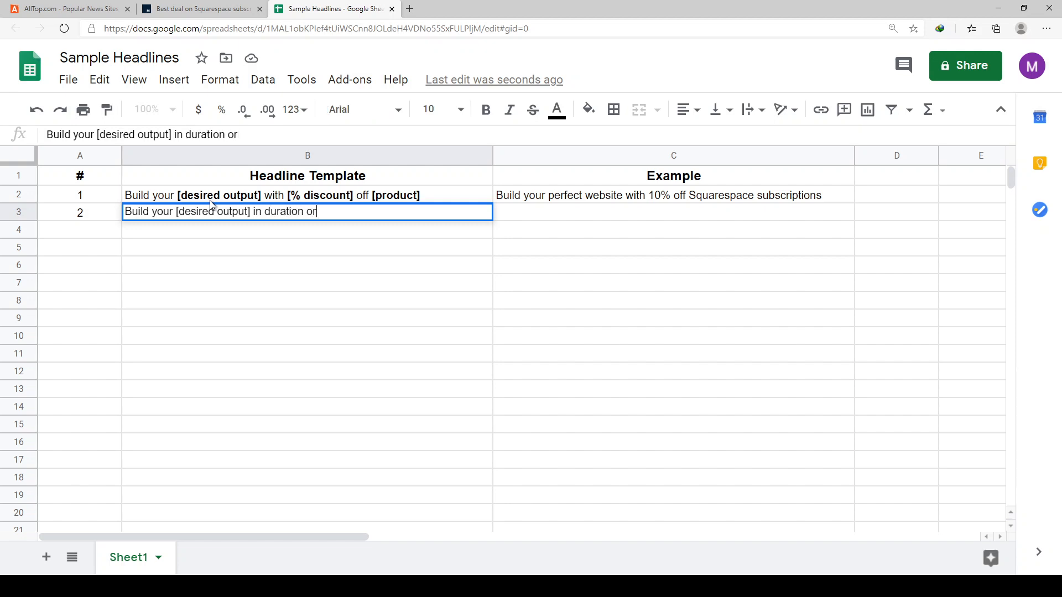
key(BackSpace)
key(BackSpace)
key(BackSpace)
key(BackSpace)
key(BackSpace)
key(BackSpace)
key(BackSpace)
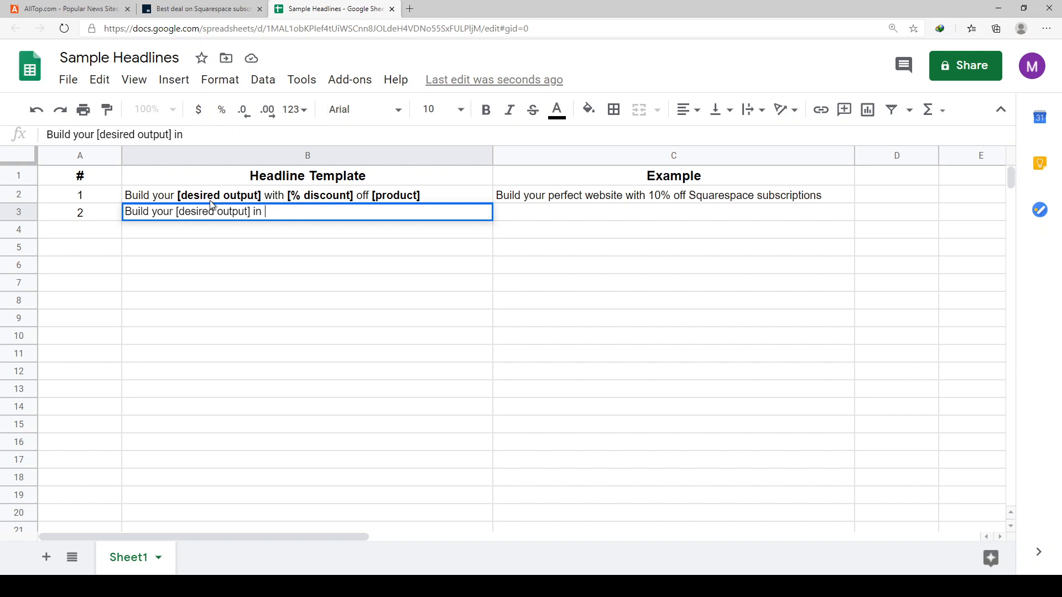
- Complete the template in B3 with "[duration] or less"
text([duration] or )
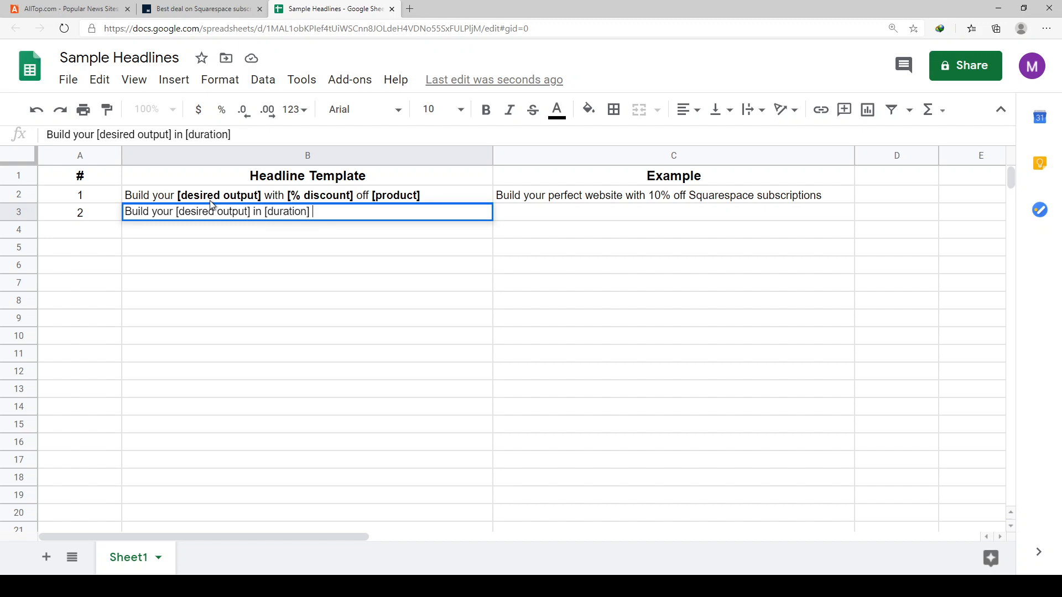
text(less)
key(Return)
key(Up)
- Begin the example headline in C3 with "Build your", discarding the rest of the suggested text
key(Right)
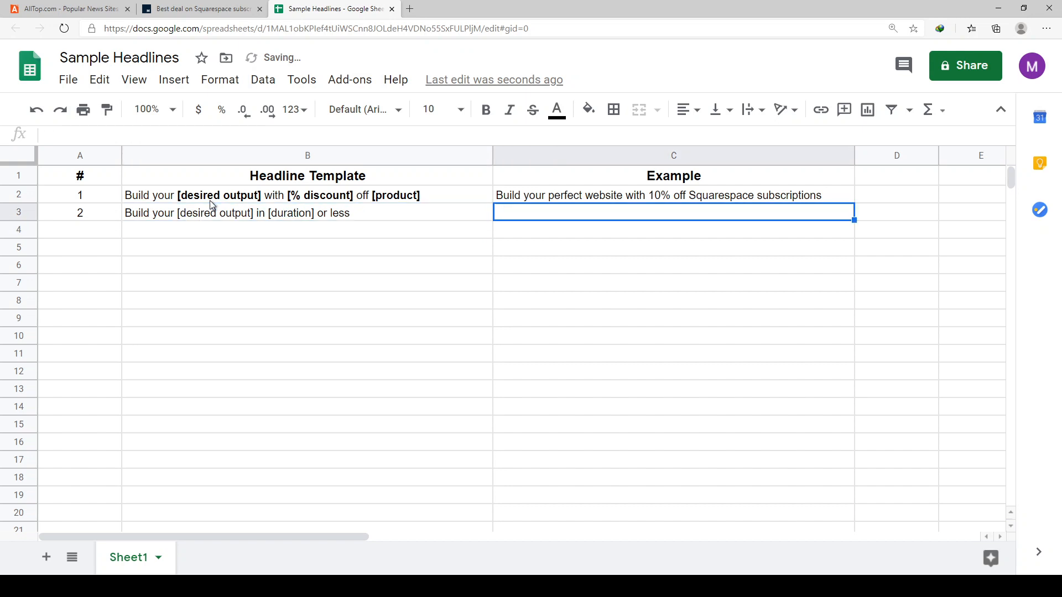
text(Buil)
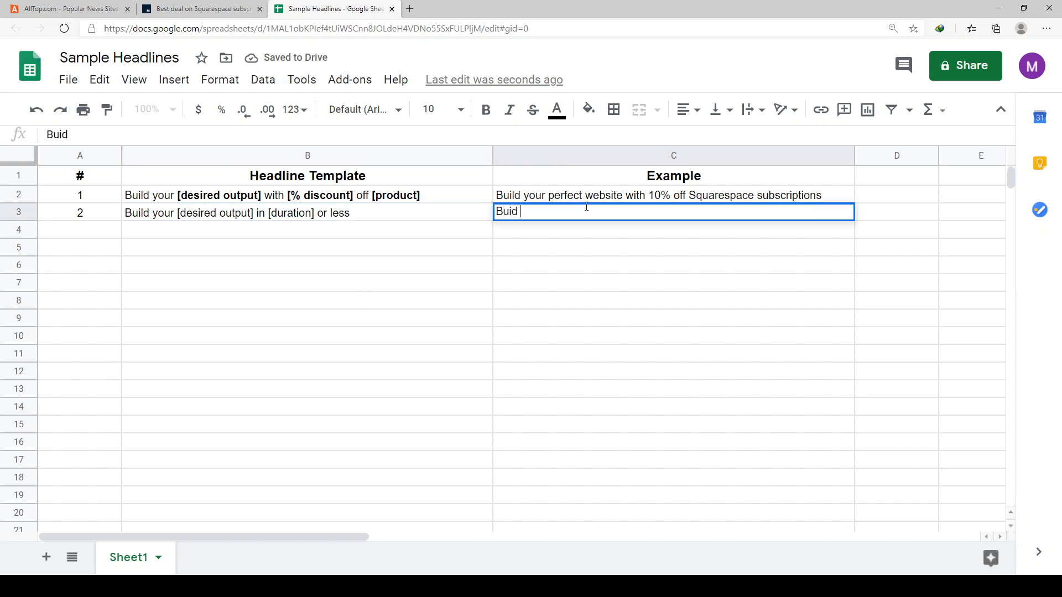
key(BackSpace)
text(ld your perf)
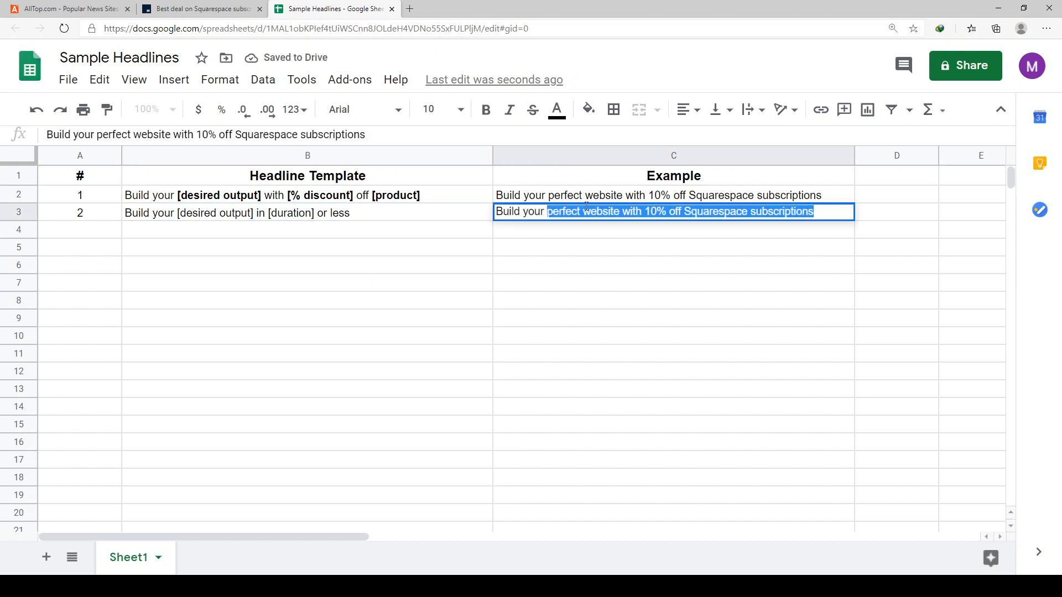
key(BackSpace)
key(BackSpace)
key(BackSpace)
key(BackSpace)
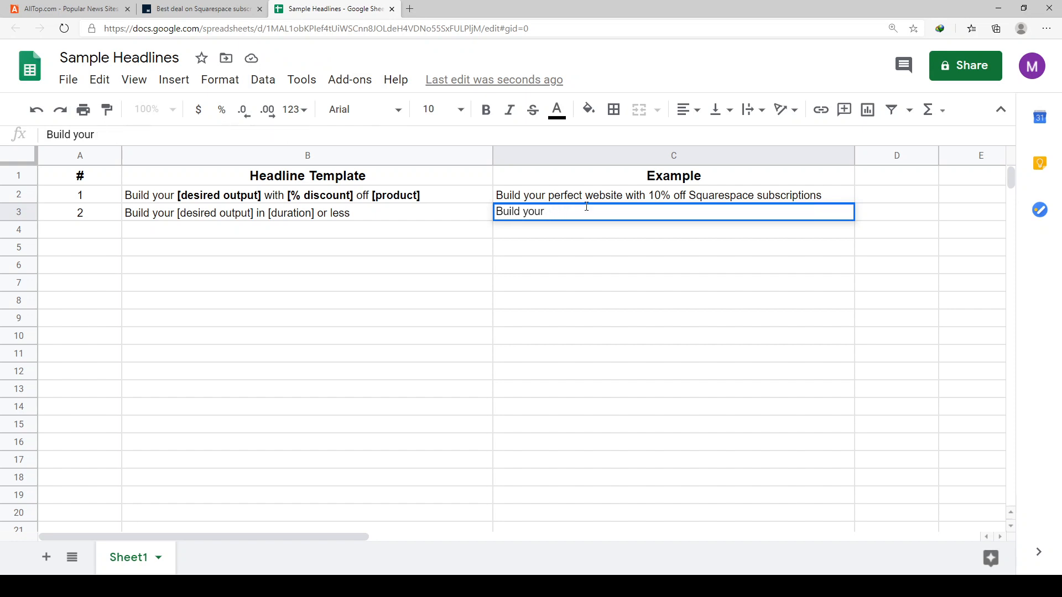
- Complete the example headline in C3 with "own website in 8 hours or less"
text(own)
text( webiste)
key(BackSpace)
key(BackSpace)
key(BackSpace)
key(BackSpace)
text(site in )
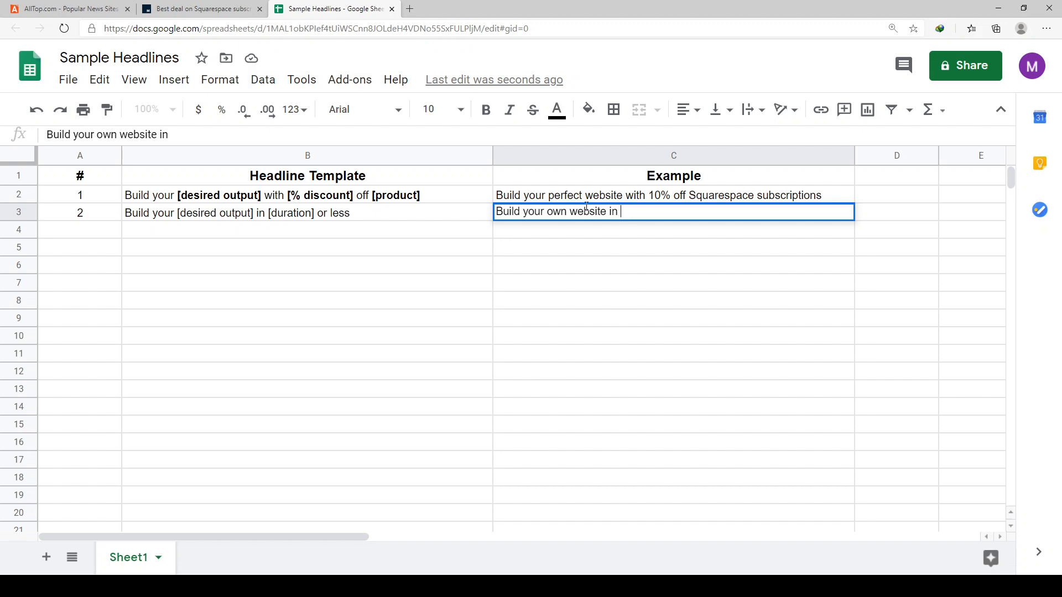
text(8 hours)
text(or less)
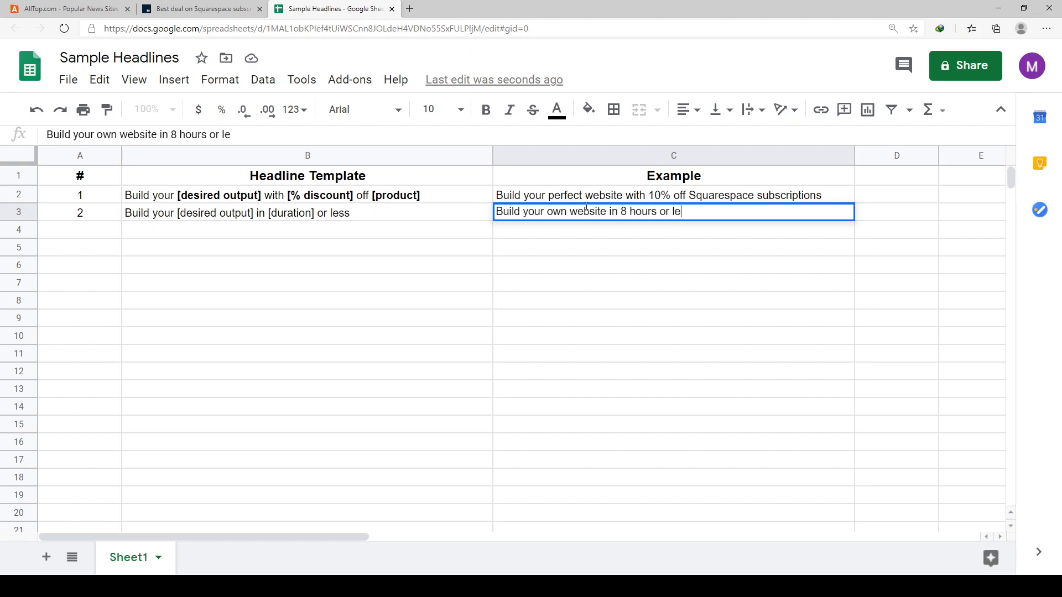
key(Return)
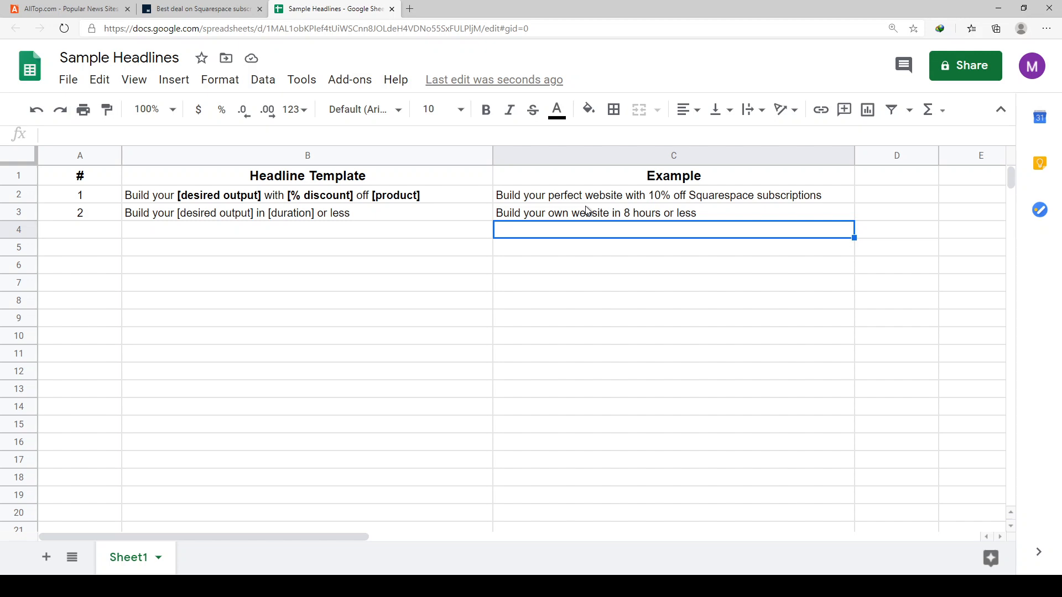
- Make the "desired output" placeholder in the B3 template bold
double_click(370, 211)
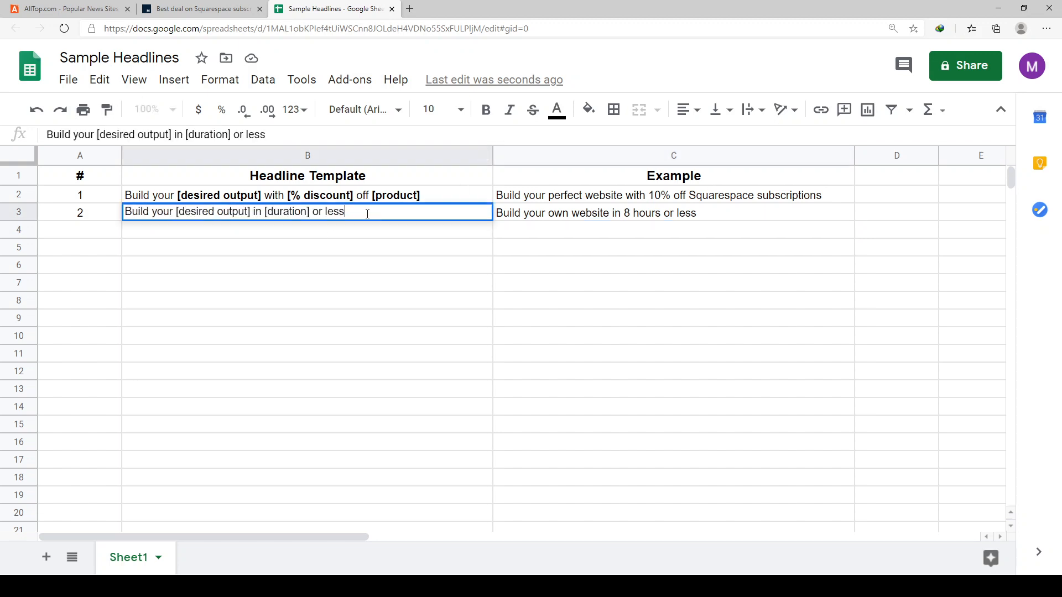
key(ctrl+a)
click(355, 265)
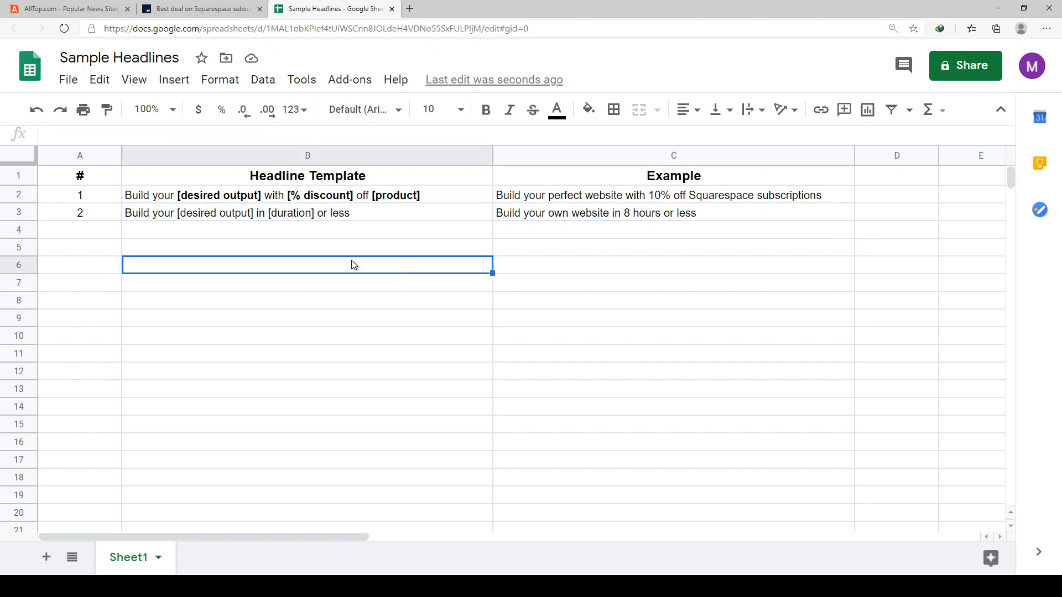
double_click(254, 214)
drag(255, 215, 178, 213)
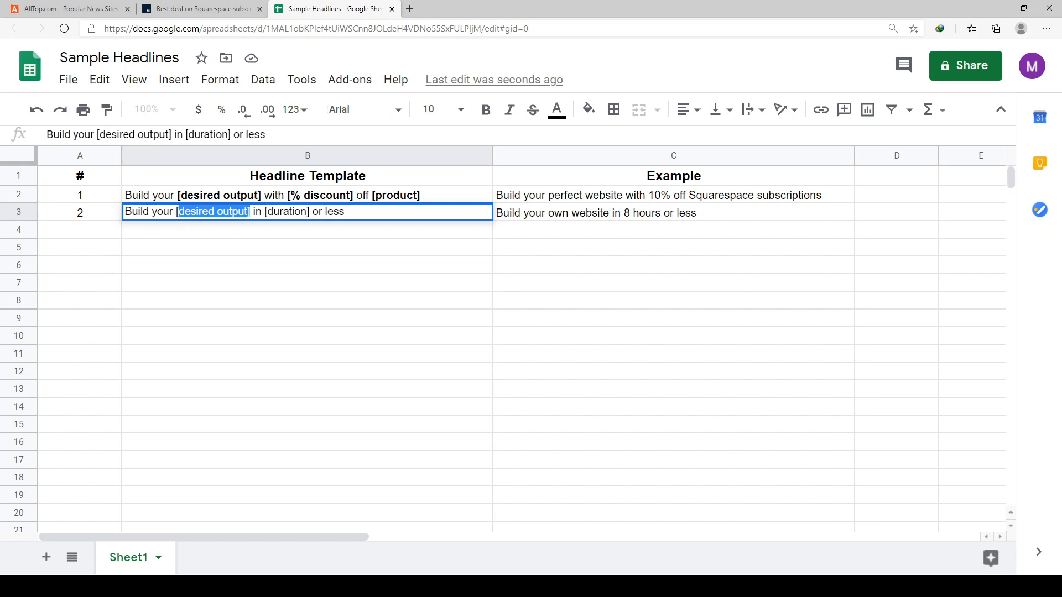
key(ctrl+b)
click(328, 231)
- Make the "[duration]" placeholder in the B3 template bold
double_click(321, 214)
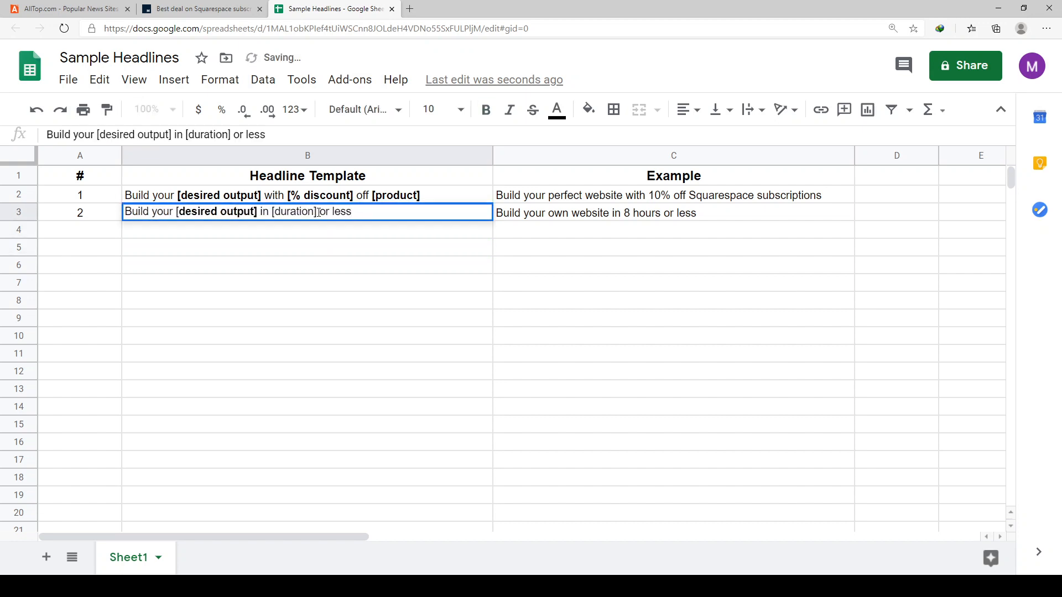
drag(319, 213, 271, 213)
key(ctrl+b)
click(553, 249)
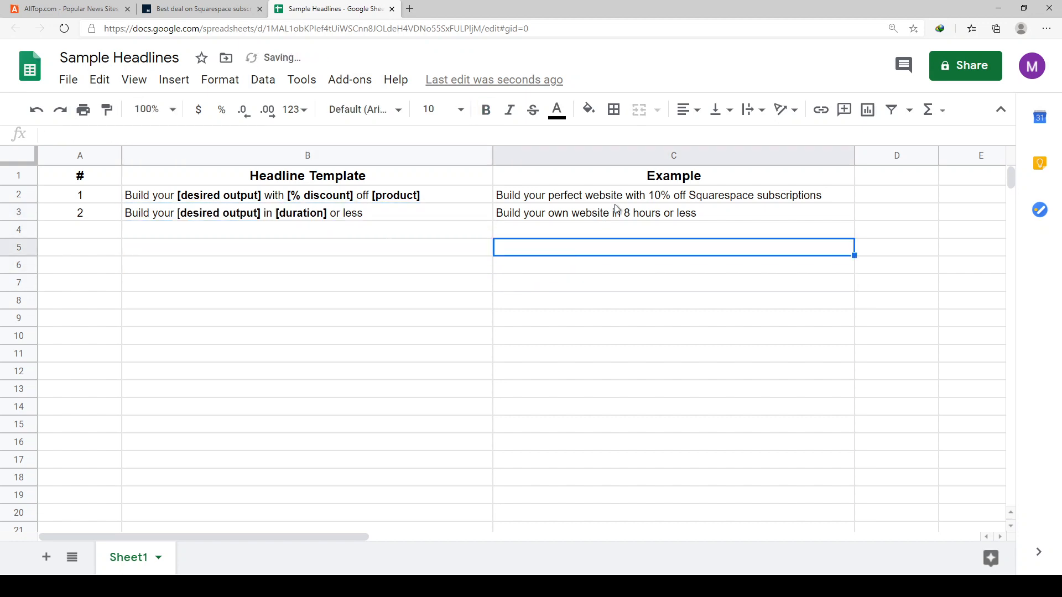
click(616, 208)
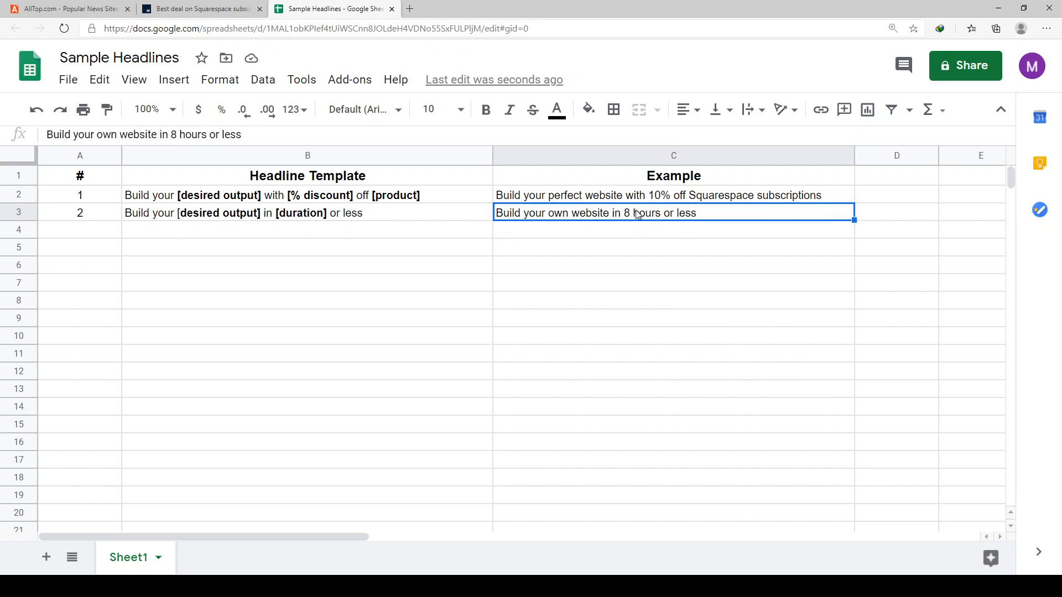
double_click(586, 216)
click(704, 247)
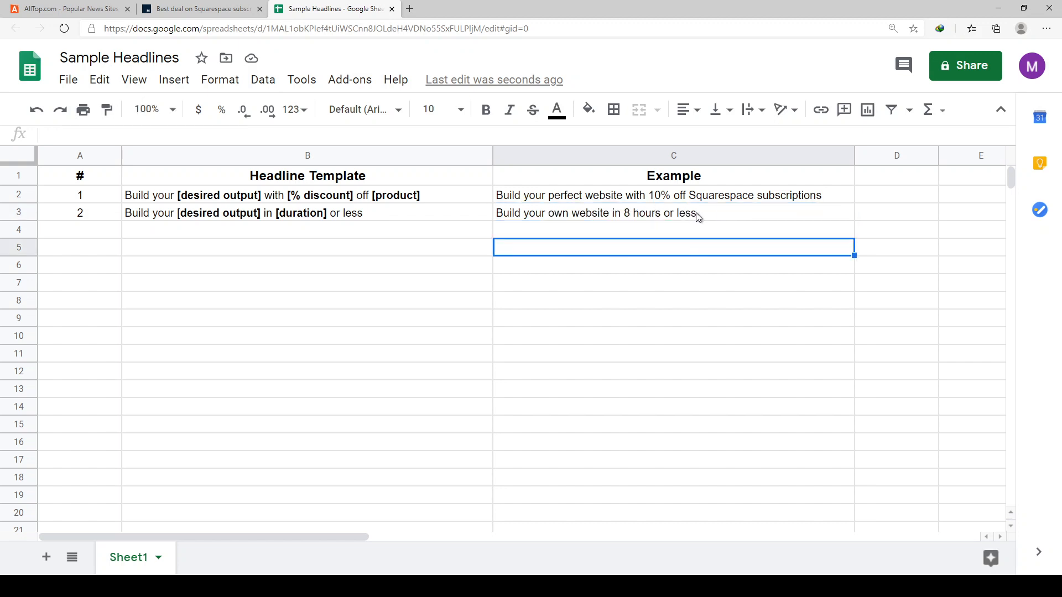
- Enter 3 in cell A4 to number the third headline row
click(148, 229)
click(111, 232)
text(3)
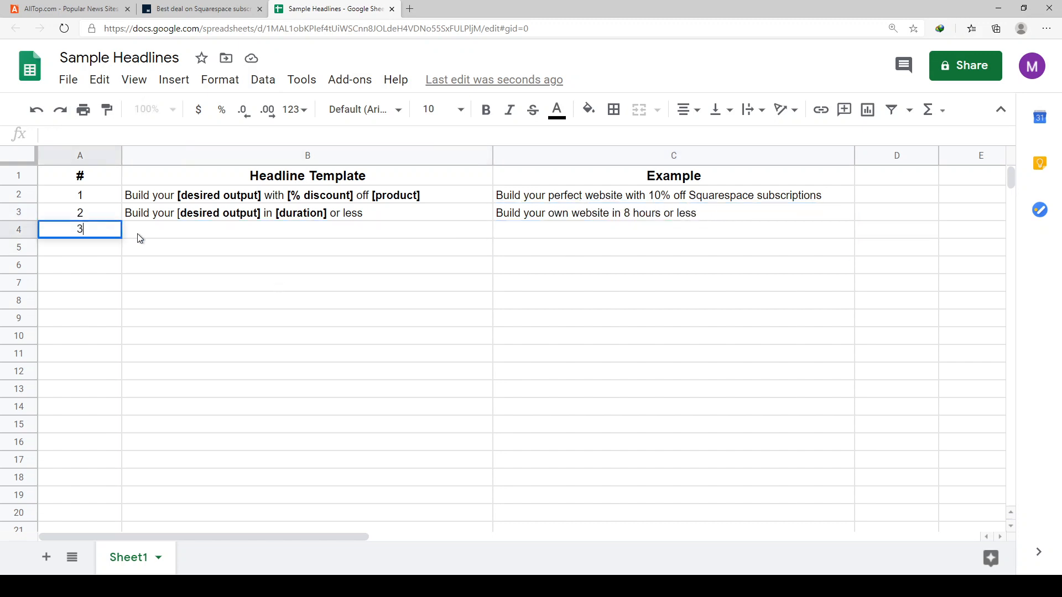
click(137, 234)
text(ild your )
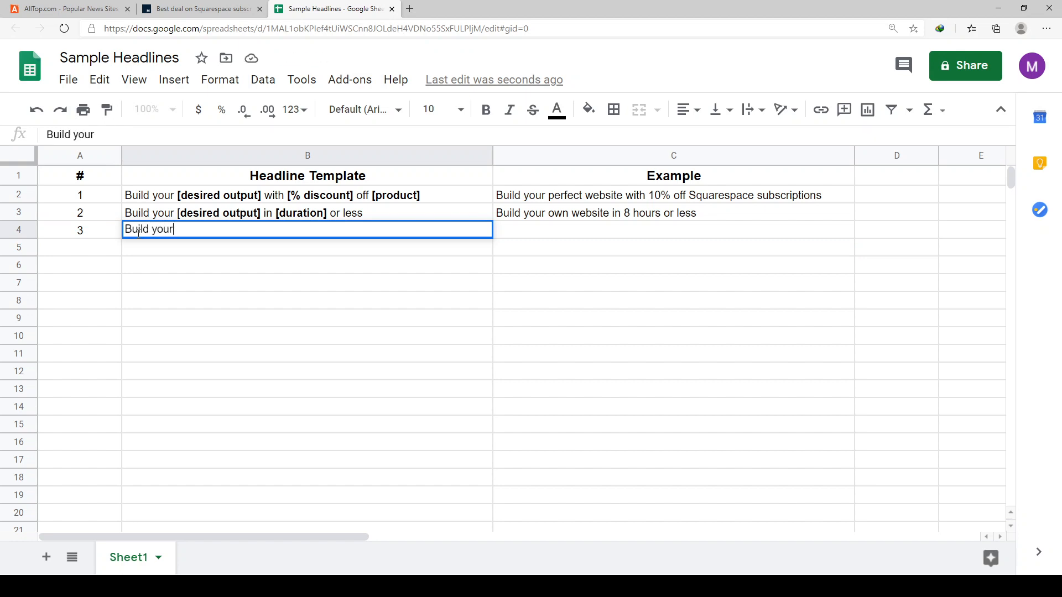
text([)
key(Escape)
- Copy the template text from inside B3 and paste it into B4
double_click(409, 214)
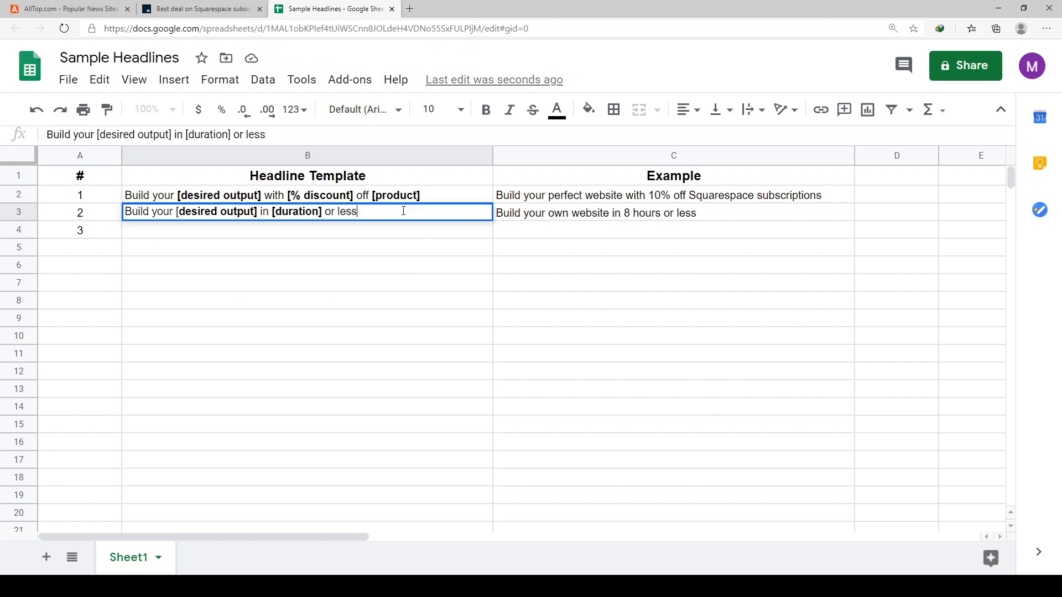
drag(405, 210, 94, 197)
key(ctrl+c)
double_click(162, 234)
key(ctrl+v)
click(387, 262)
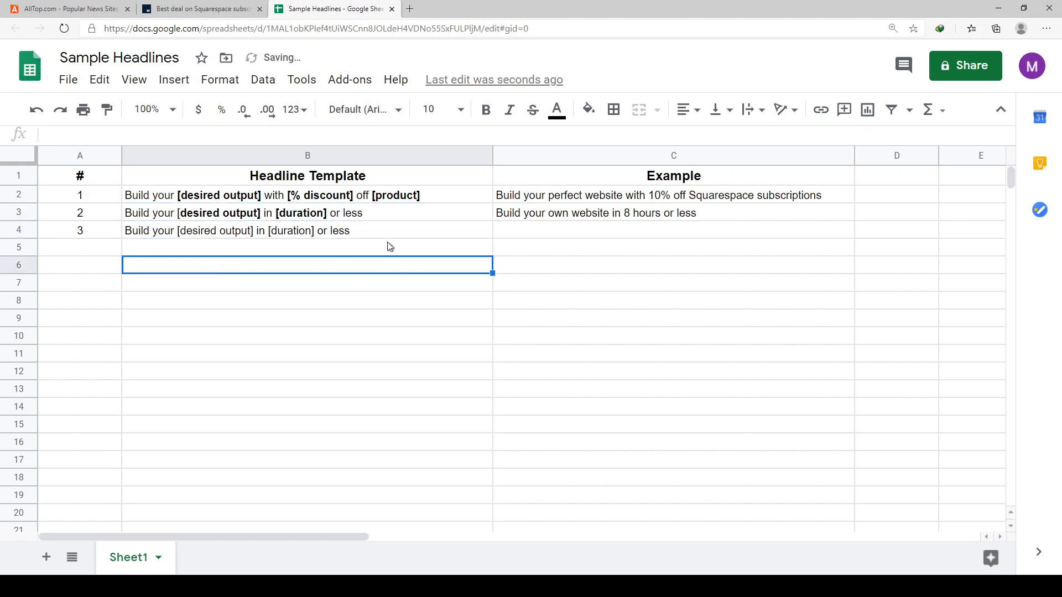
click(394, 233)
double_click(396, 236)
text(WIT)
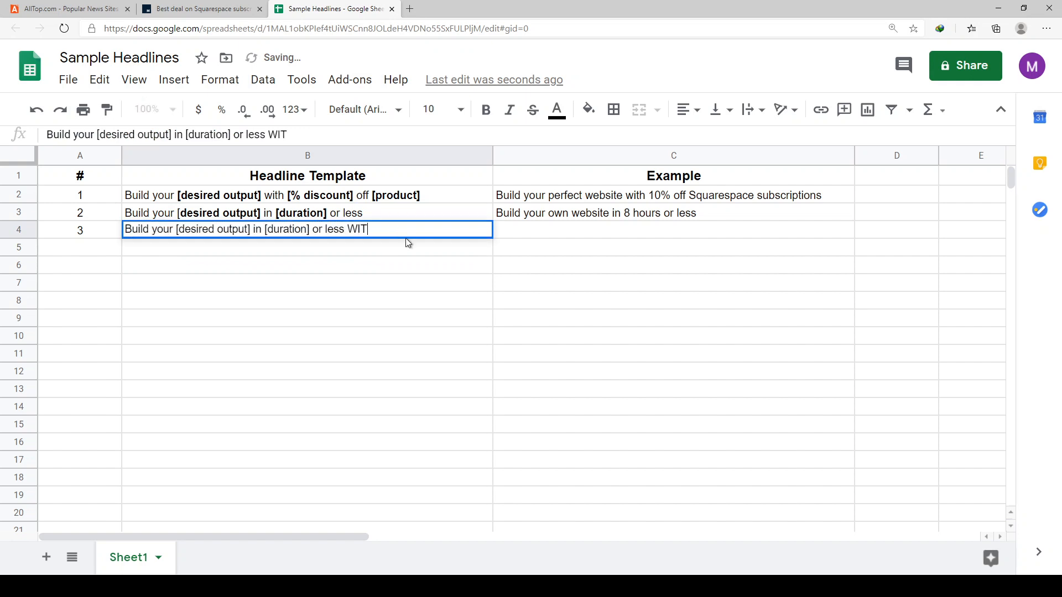
text(HOUT)
key(BackSpace)
key(BackSpace)
key(BackSpace)
key(BackSpace)
key(BackSpace)
key(BackSpace)
key(BackSpace)
text(WITHOUT)
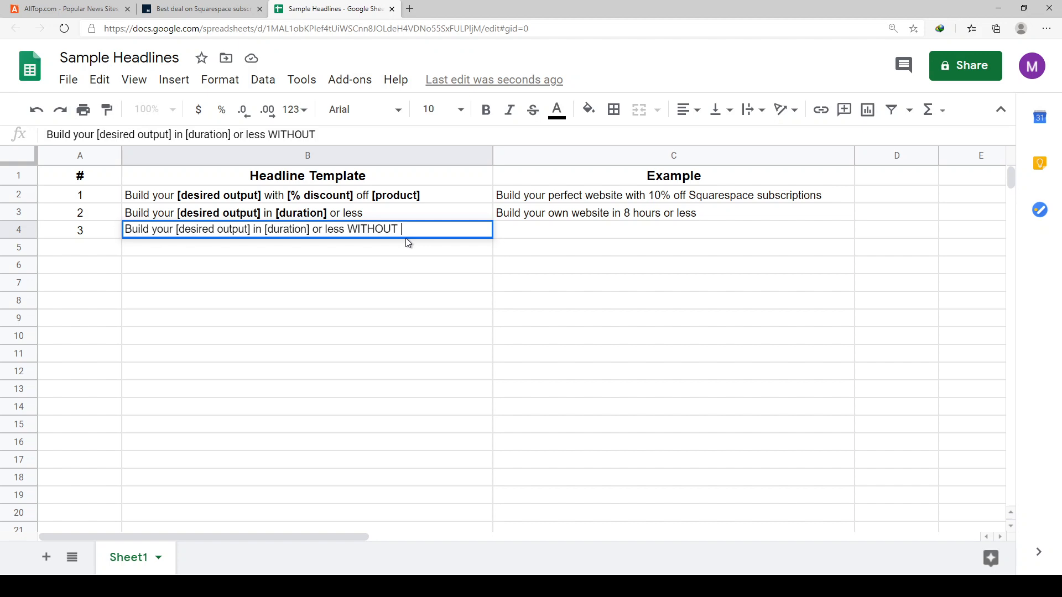
key(Escape)
- Copy the whole cell B3, including its bold placeholders, over cell B4
key(Up)
key(ctrl+c)
key(Down)
key(ctrl+v)
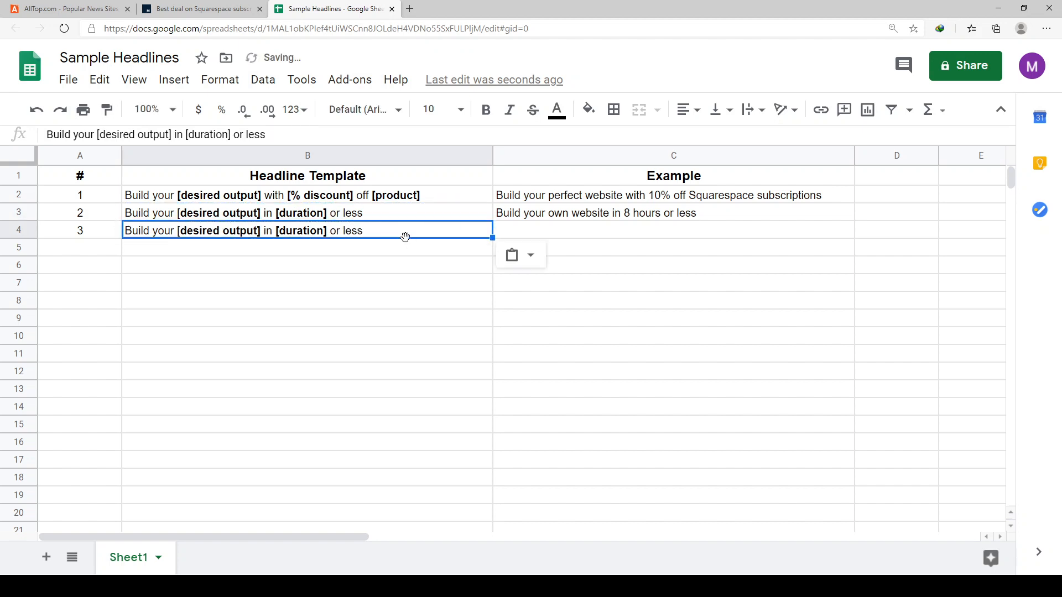
- Append "WITHOUT [thing they hate]" to the template in B4
double_click(413, 233)
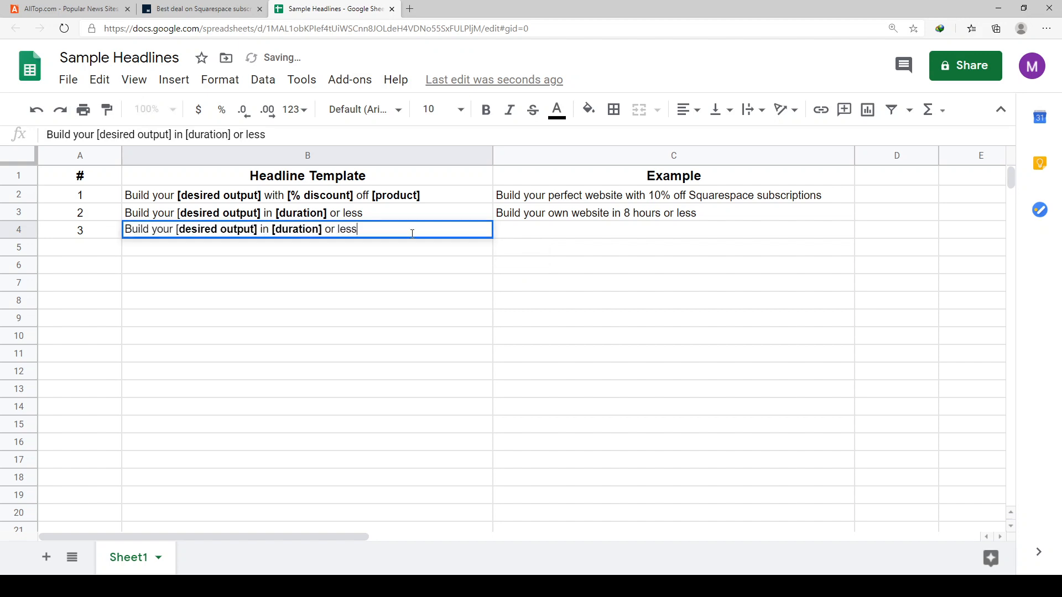
text(WITHOUT)
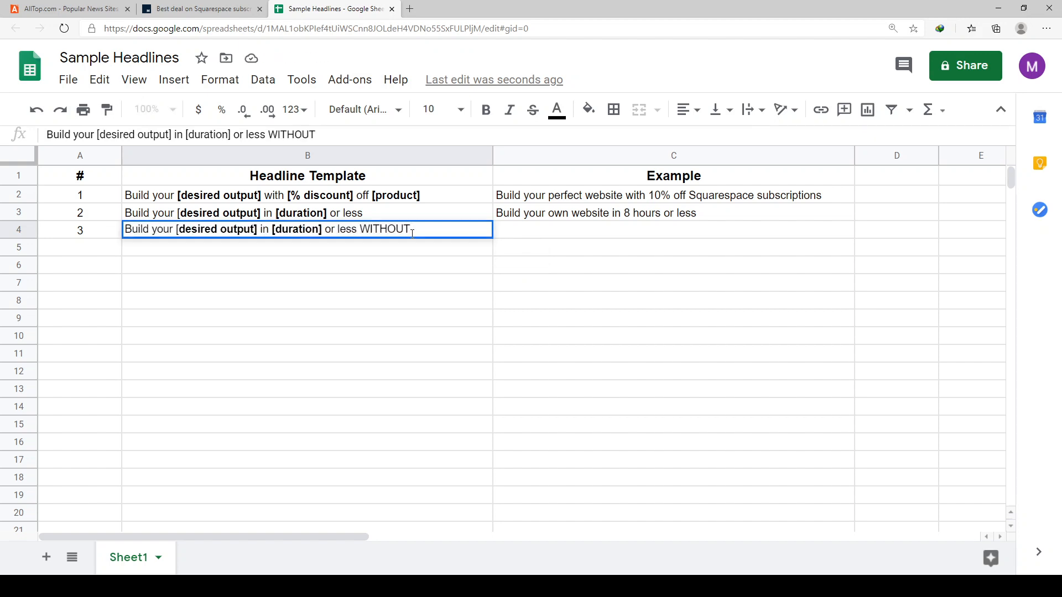
text( [thing the)
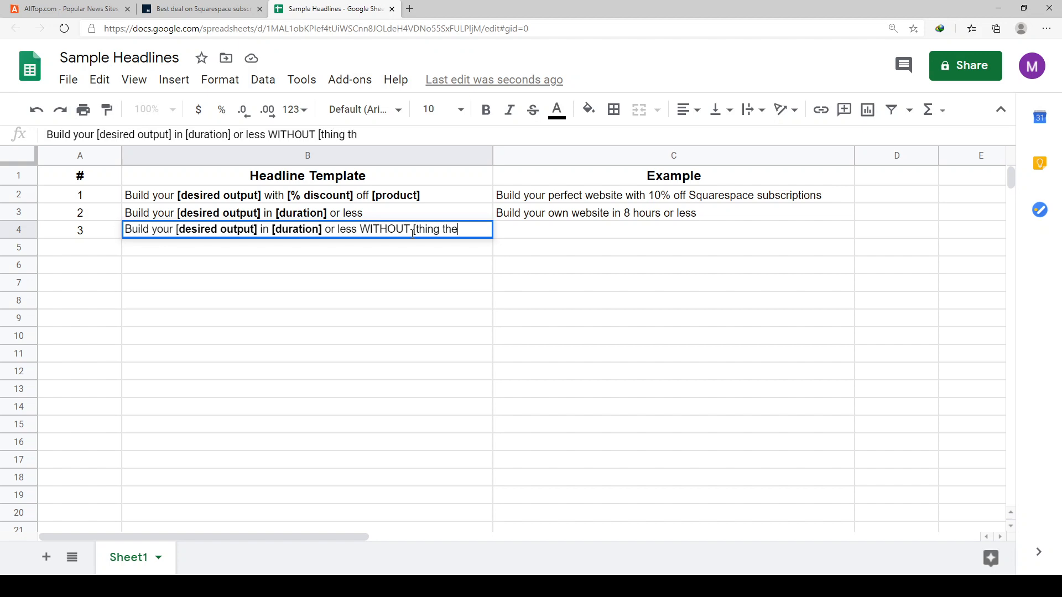
text(y hate])
key(Return)
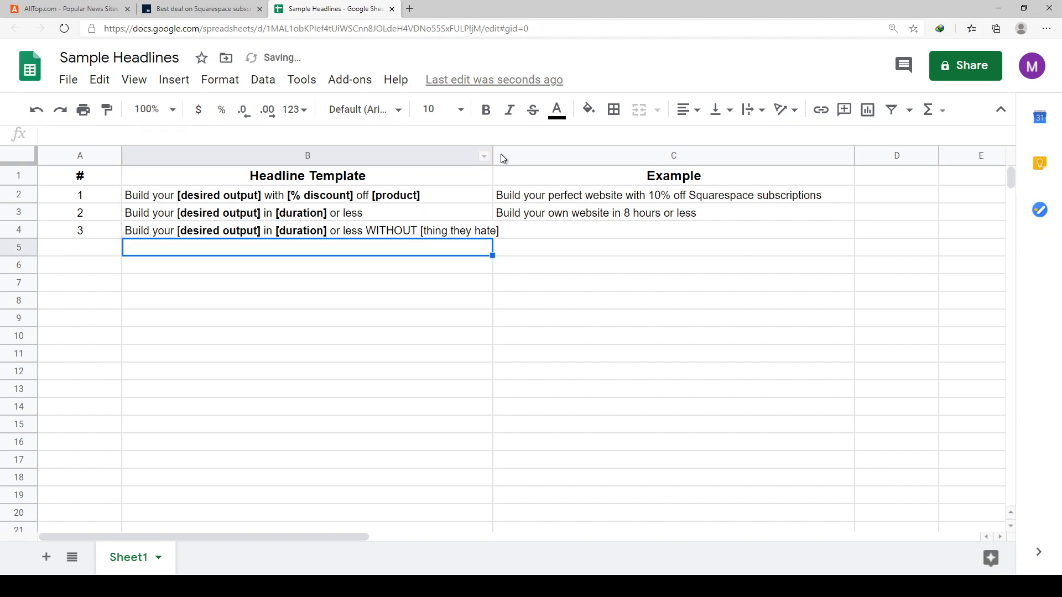
- Widen column B to fit the longest template and bold the "[thing they hate]" placeholder in B4
drag(491, 158, 519, 158)
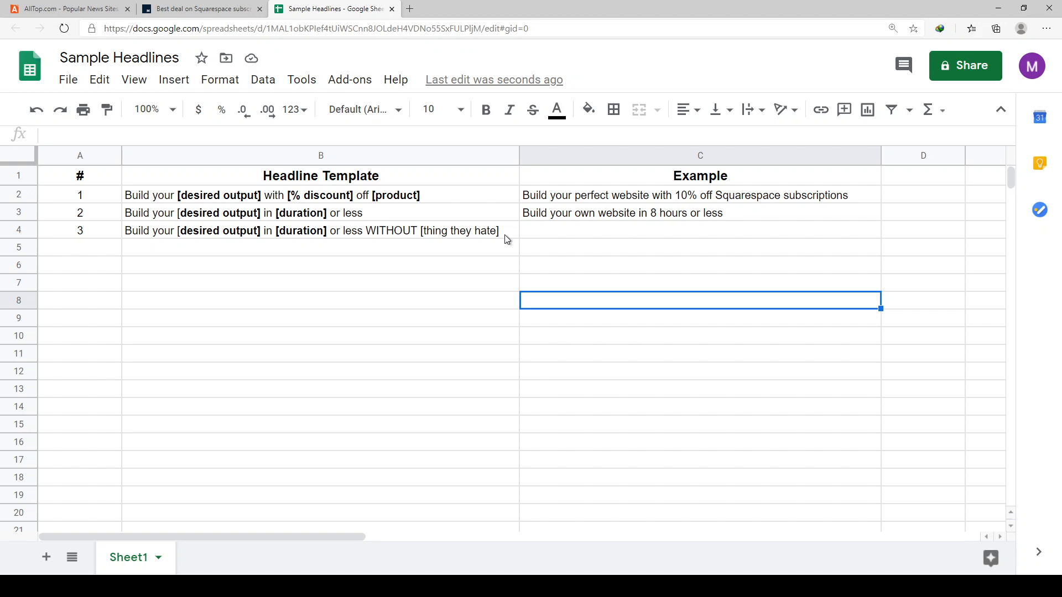
double_click(505, 235)
drag(504, 235, 415, 229)
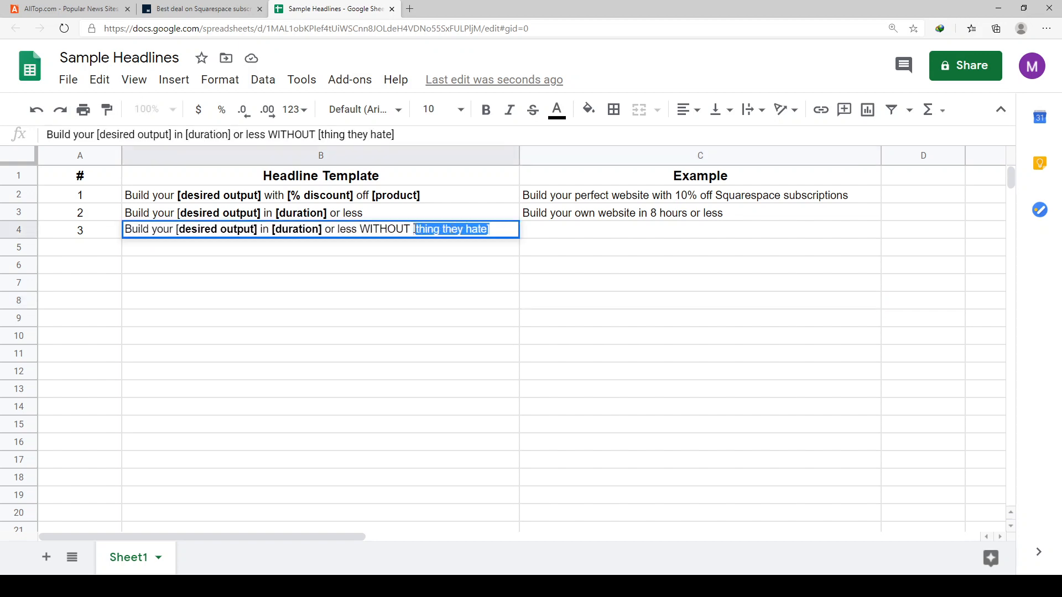
key(ctrl+b)
click(603, 235)
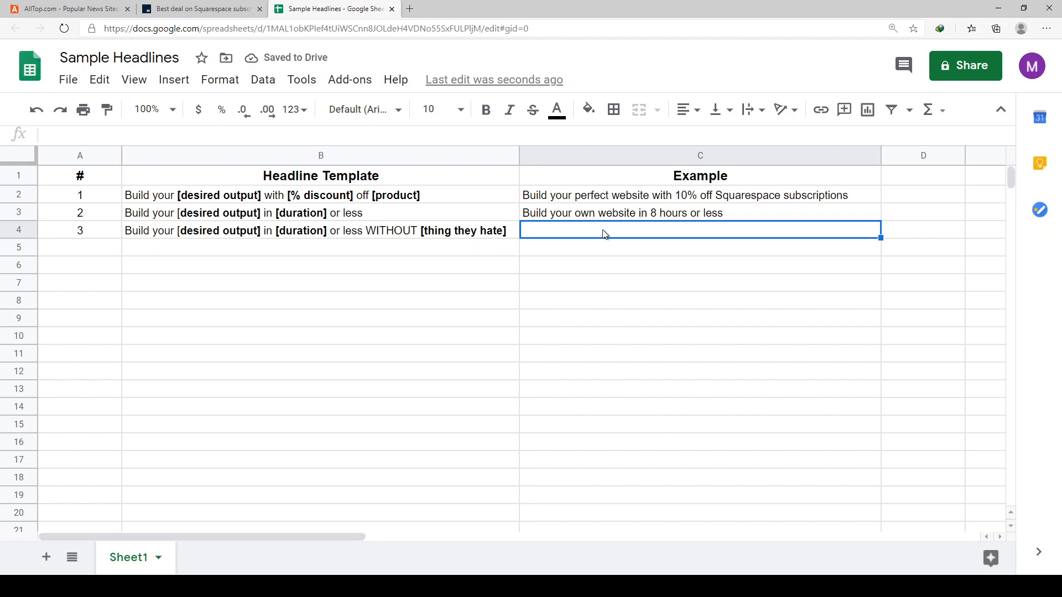
- Copy the example headline from C3 into C4
text(Build)
key(Escape)
key(Up)
key(ctrl+c)
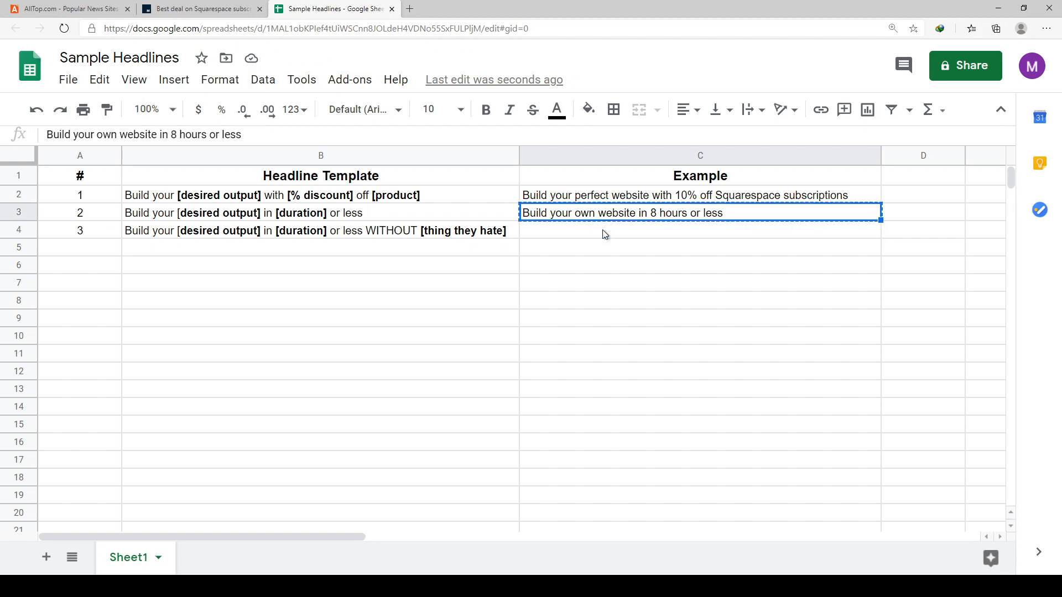
key(Down)
key(ctrl+v)
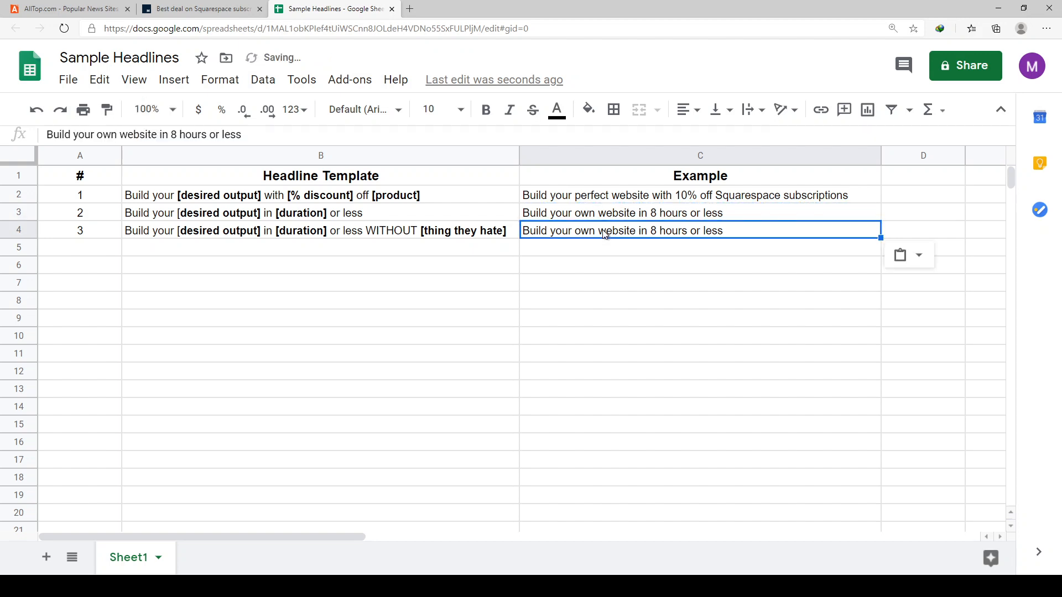
- Append "WITHOUT writing a single line of code" to the example in C4 and widen column C to fit it
double_click(750, 235)
text(W)
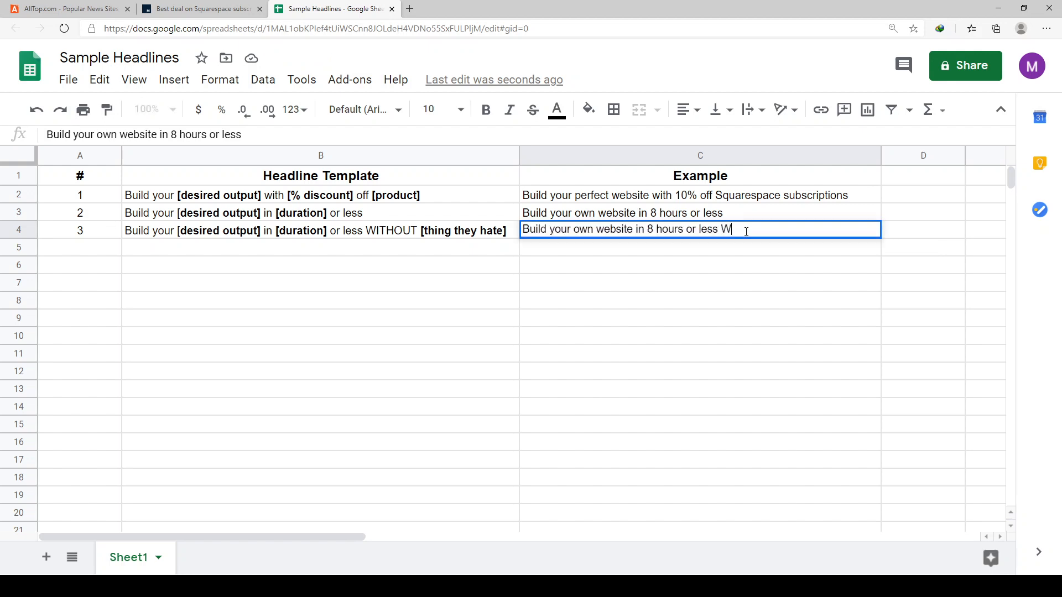
text(ITHOUT writing a single )
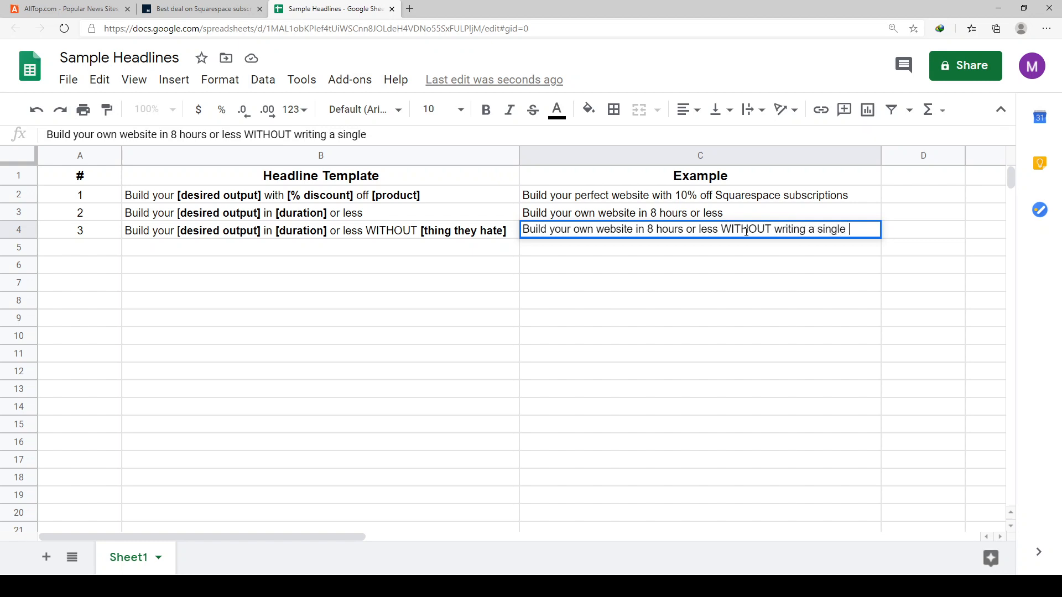
text(line of code)
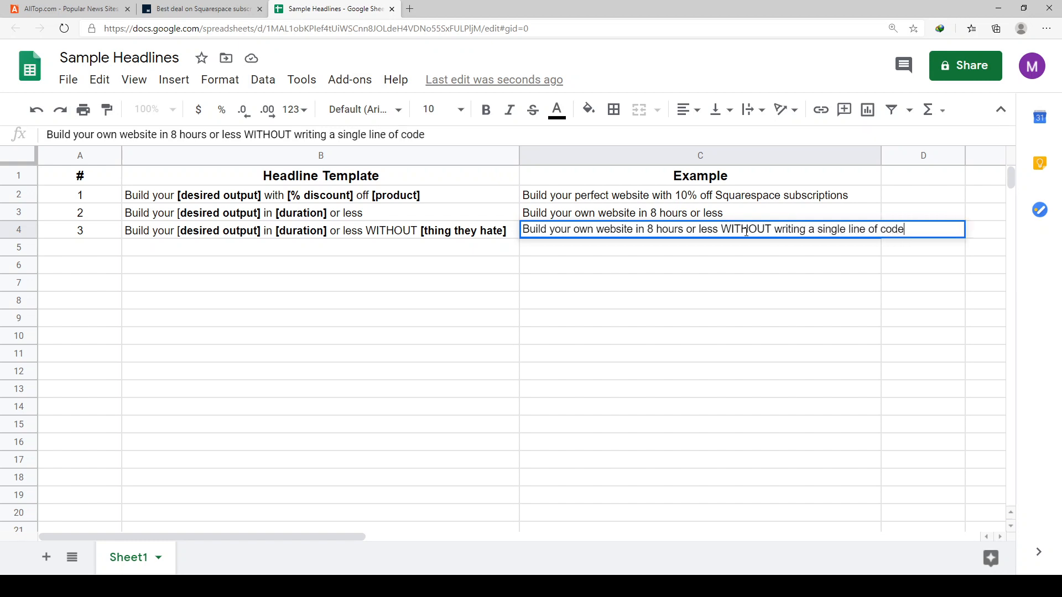
key(Return)
drag(881, 154, 933, 154)
key(Up)
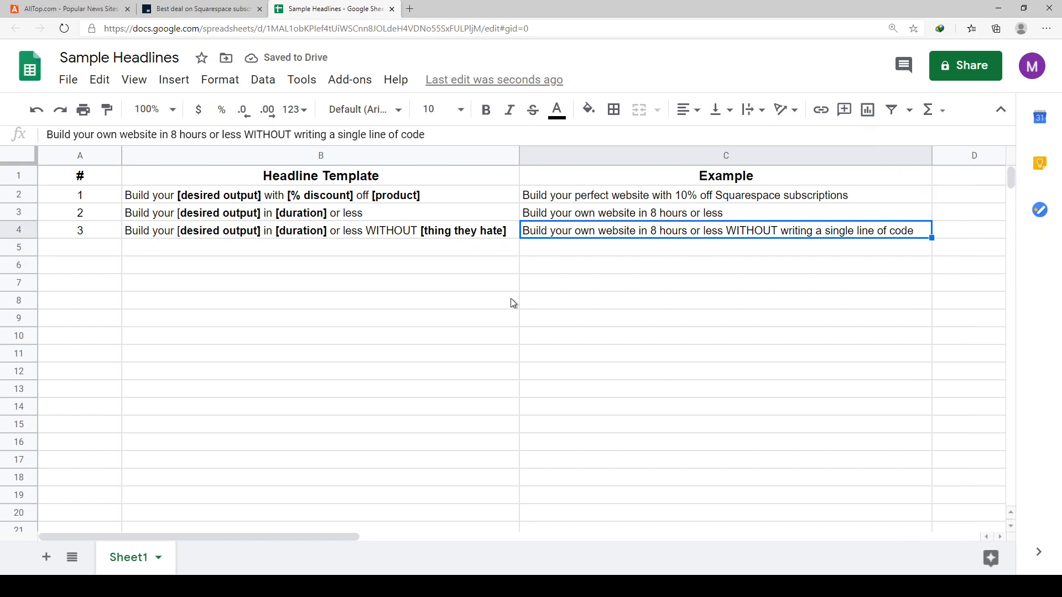
click(494, 194)
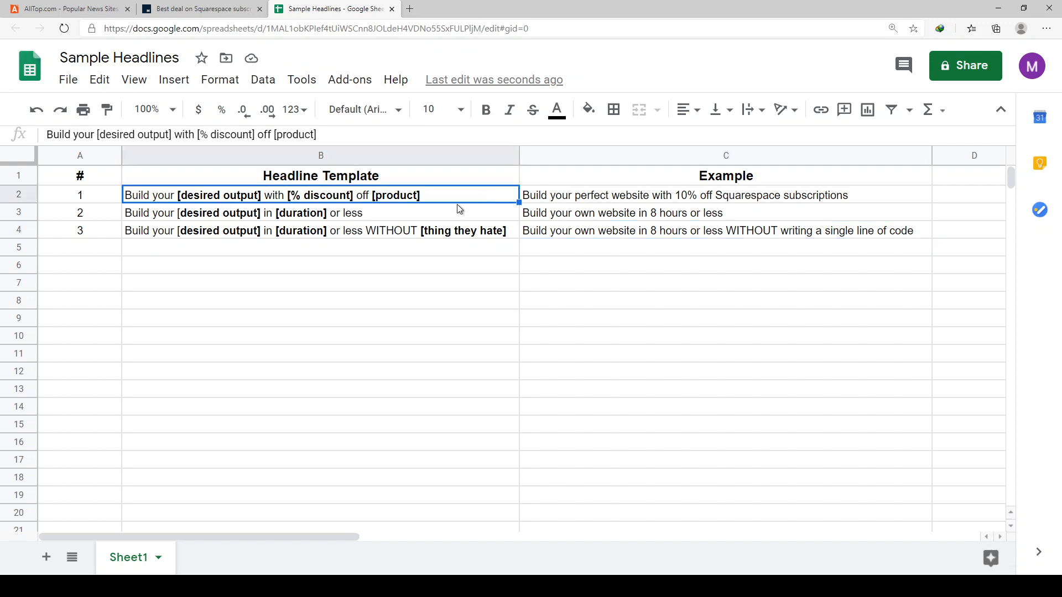
click(91, 10)
click(332, 8)
drag(320, 202, 339, 227)
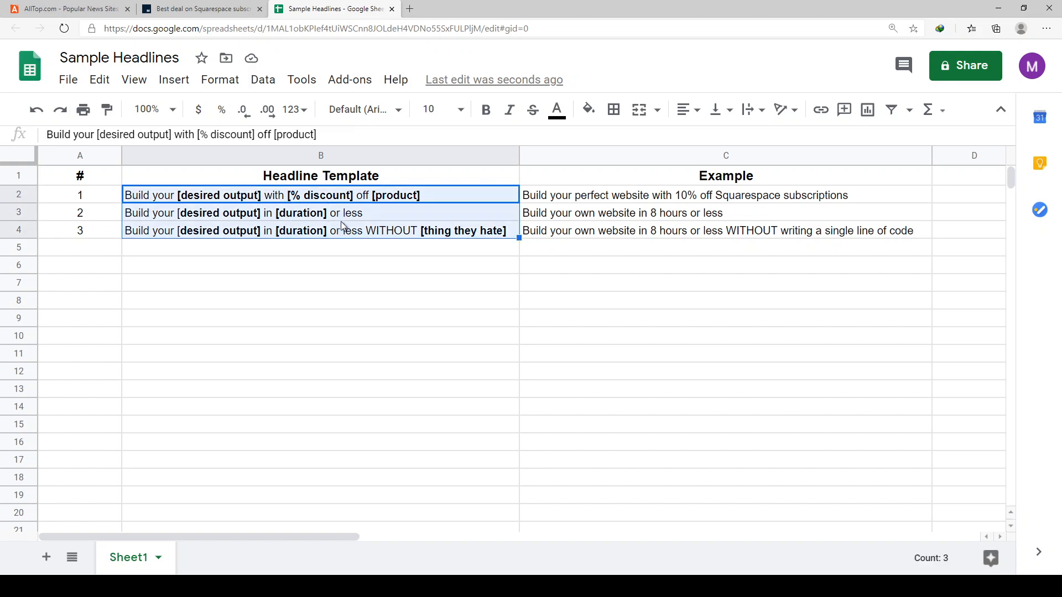
click(337, 181)
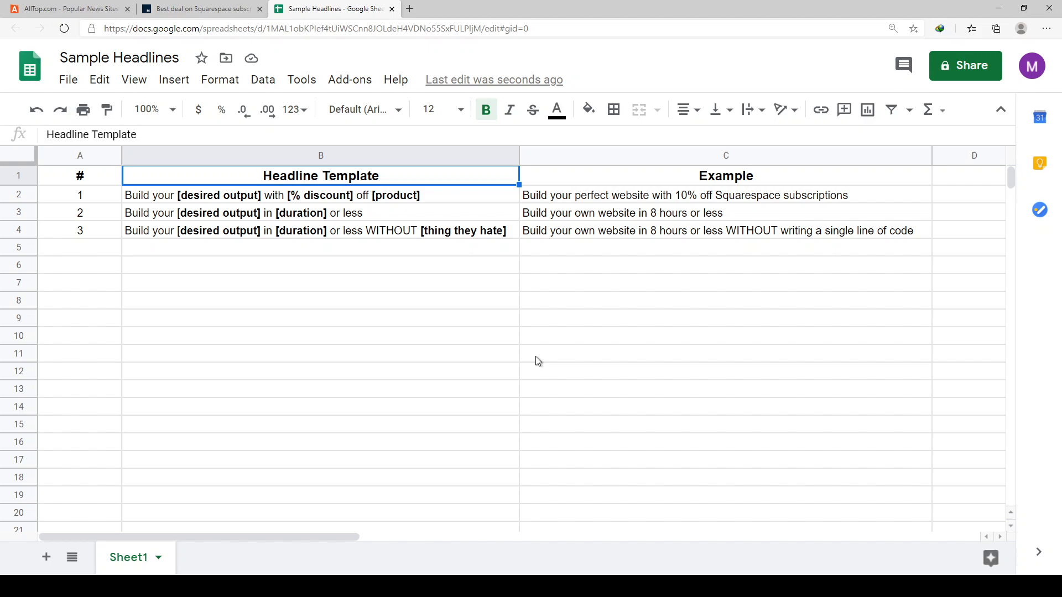
- Switch to AllTop and open the Mashable article "This online bootcamp teaches you how to succeed at social media"
click(74, 11)
scroll(521, 346, down, 3)
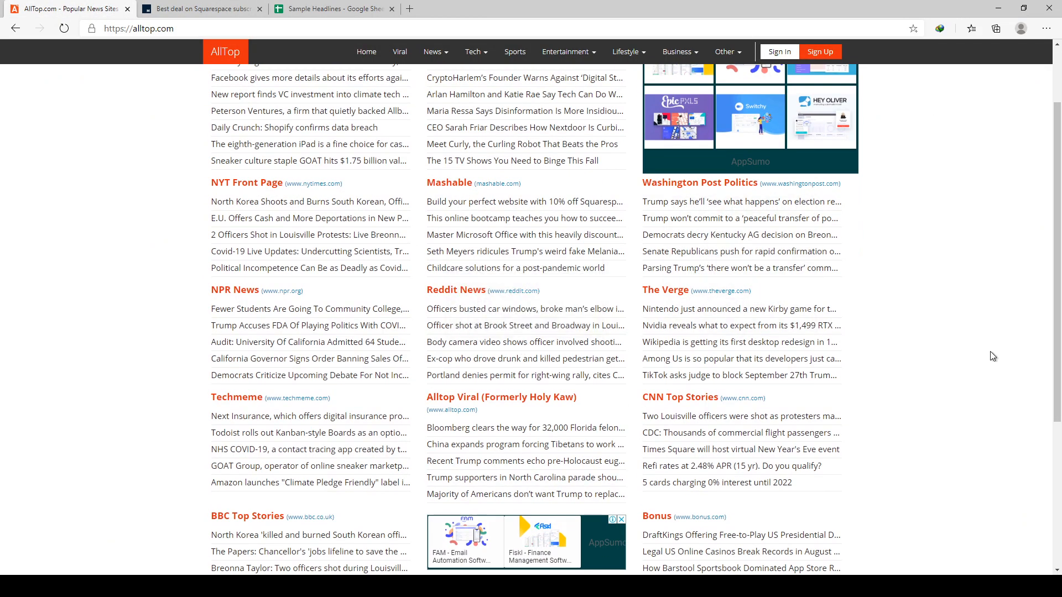
scroll(991, 356, down, 3)
scroll(992, 356, up, 4)
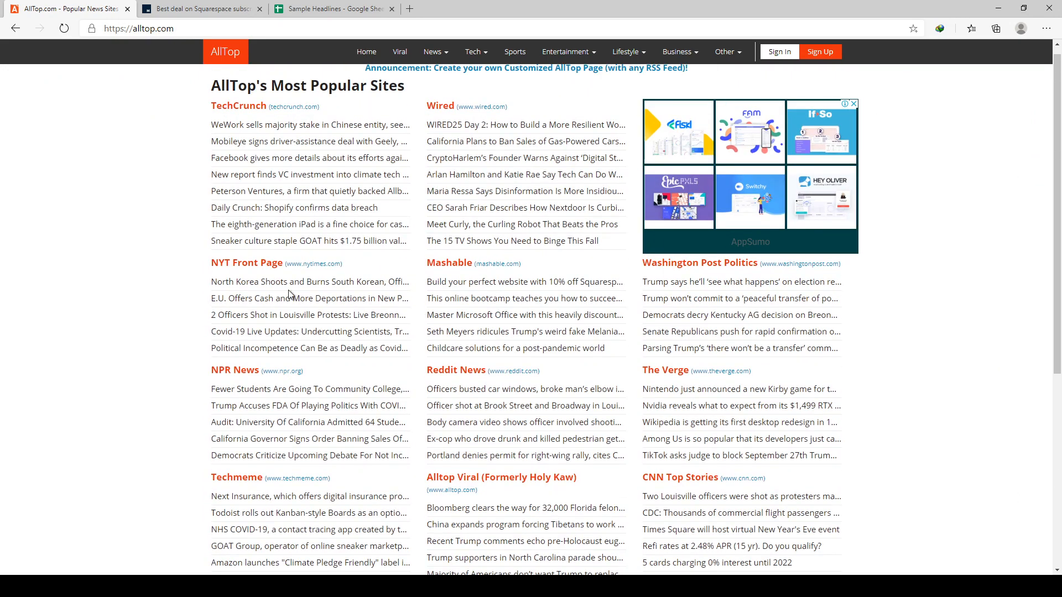
mouse_move(458, 308)
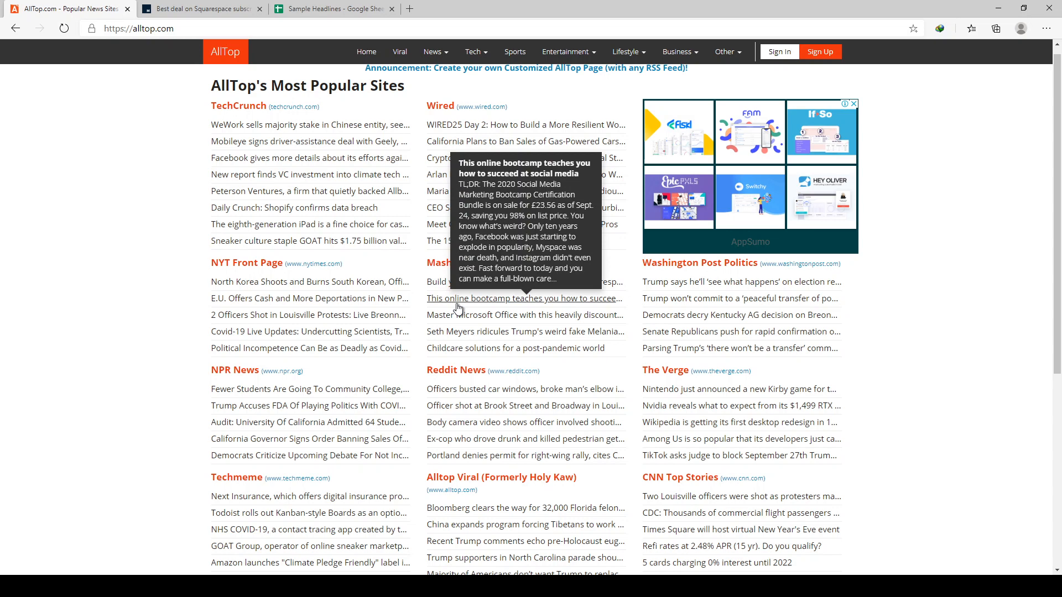
click(458, 307)
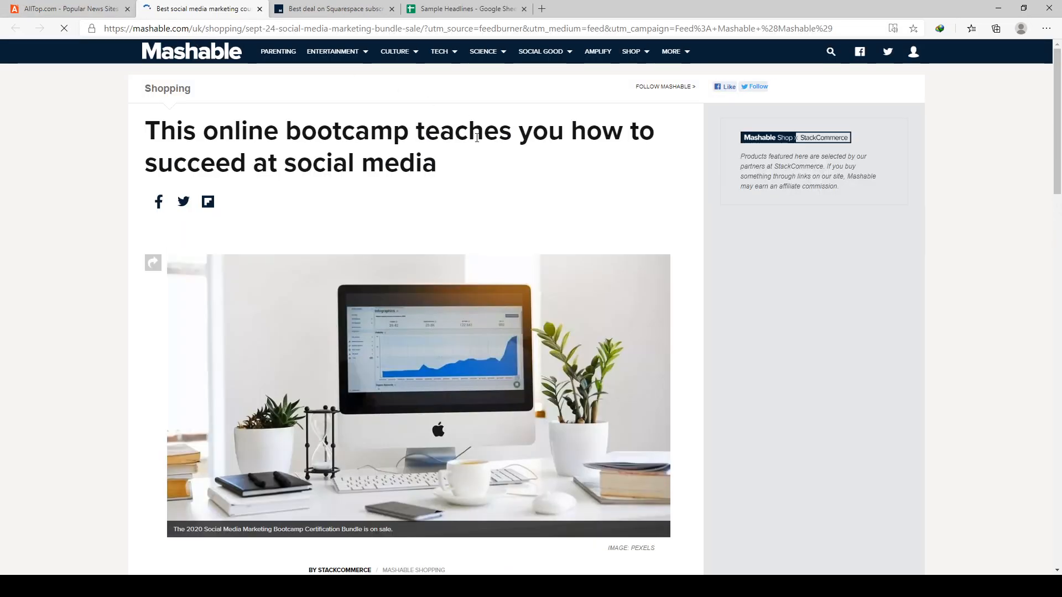
- Copy the article's headline and paste it into cell C5 of the Sample Headlines sheet
drag(437, 216, 135, 161)
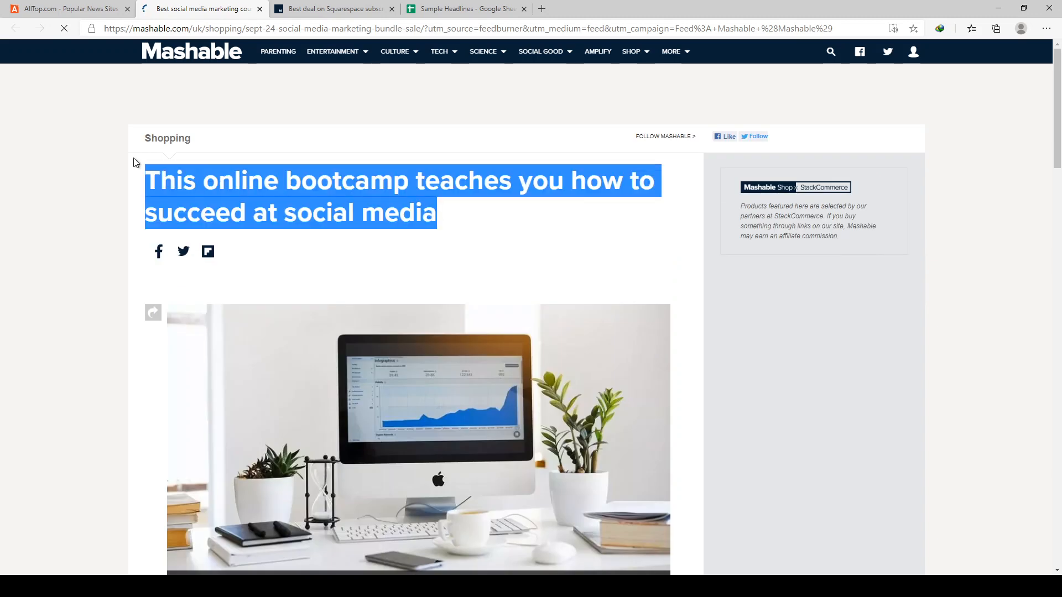
click(442, 27)
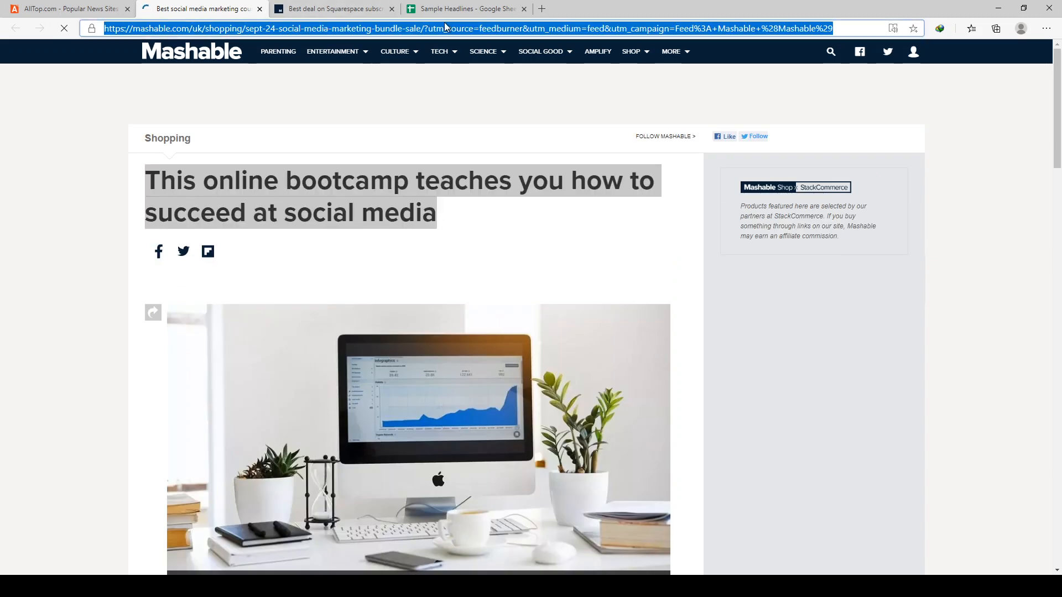
click(446, 15)
double_click(584, 244)
key(ctrl+v)
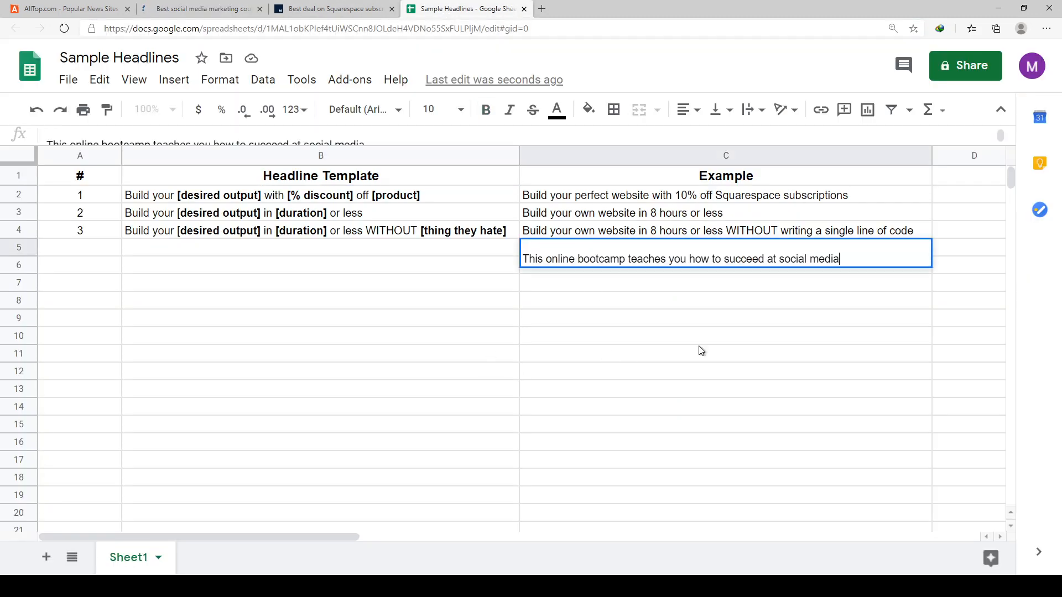
- Remove the empty line above the pasted headline in C5
click(698, 345)
click(529, 262)
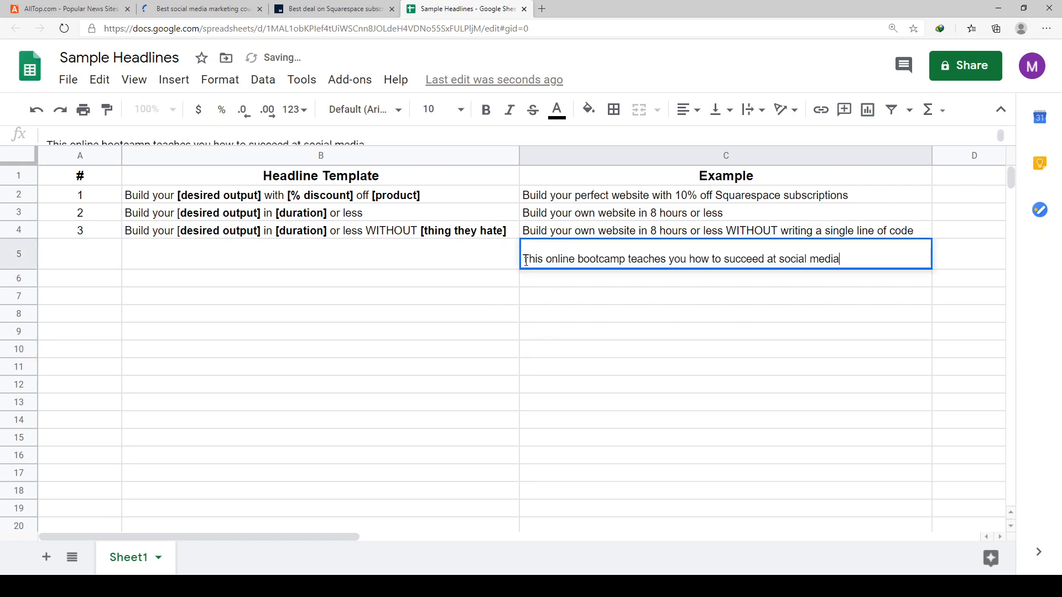
double_click(533, 267)
key(BackSpace)
key(Return)
click(597, 299)
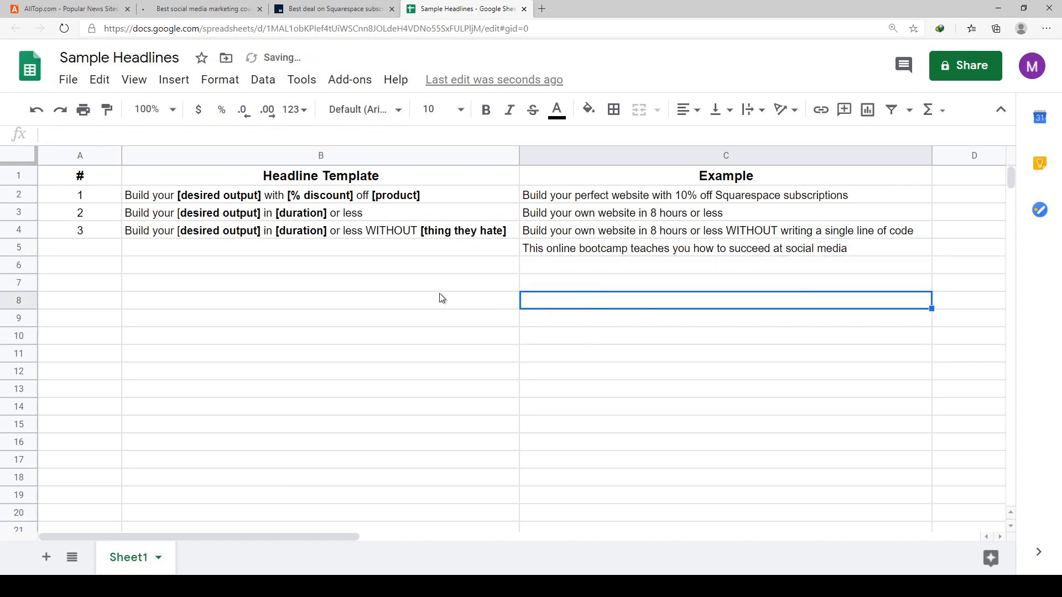
- Enter 4 in cell A5 to number the fourth headline row
click(440, 298)
click(317, 249)
click(71, 252)
text(4)
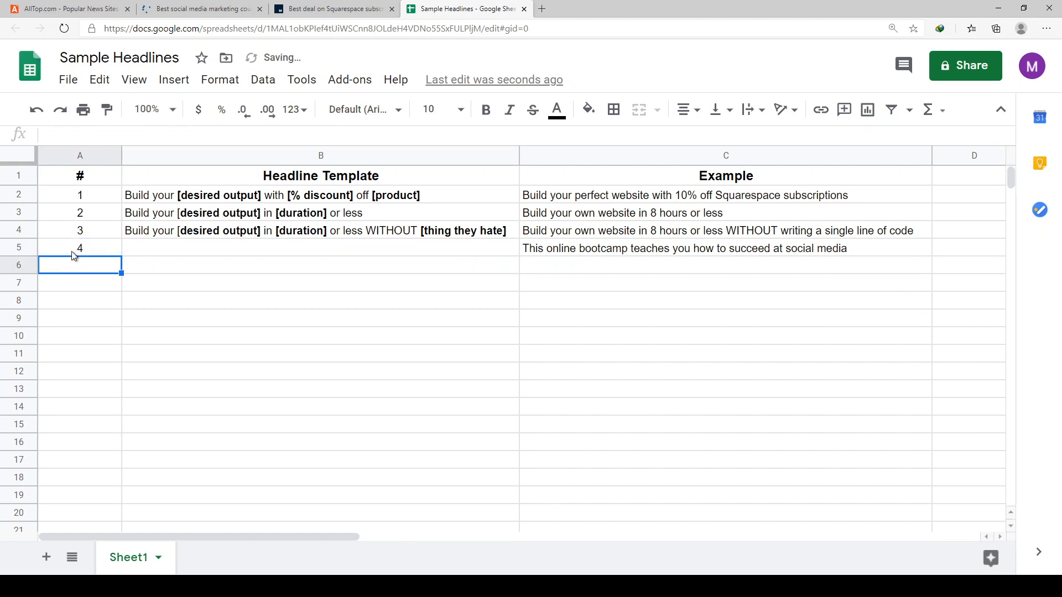
key(Tab)
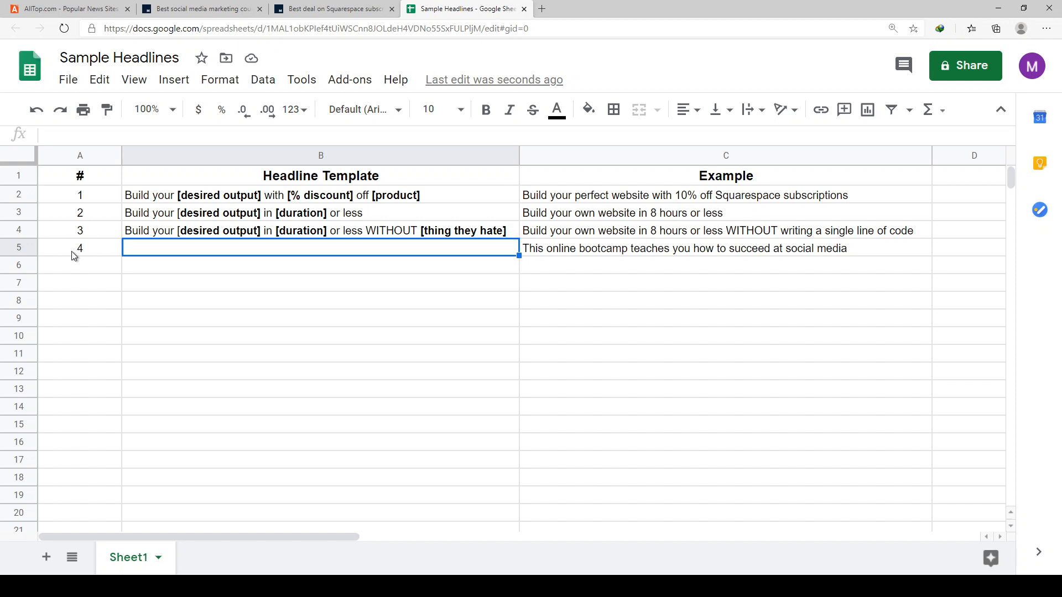
- Begin the template in B5 with "This [offer]"
text(This )
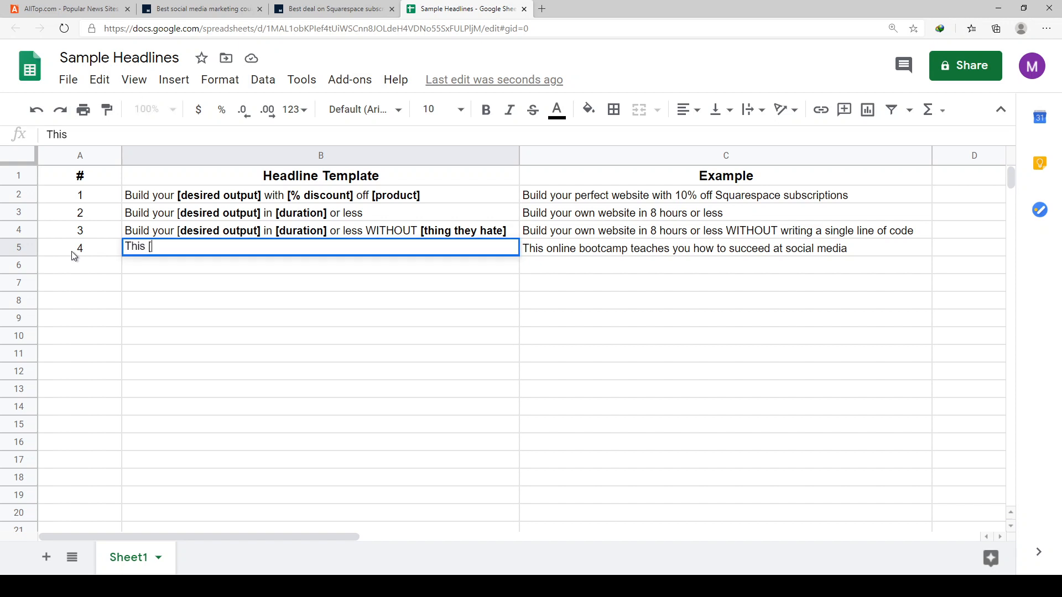
text([product)
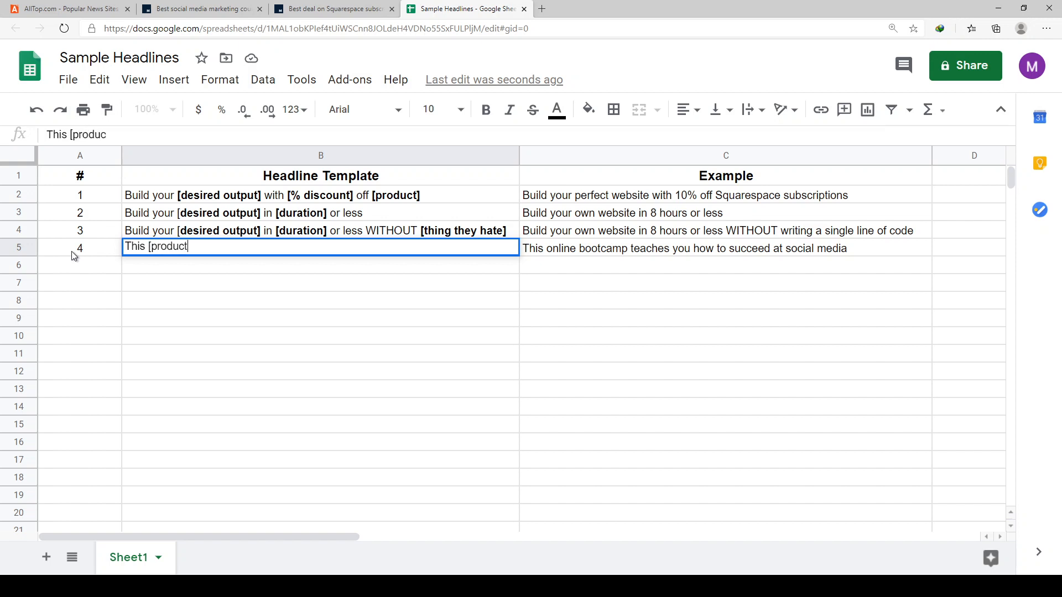
key(BackSpace)
key(BackSpace)
key(BackSpace)
key(BackSpace)
key(BackSpace)
key(BackSpace)
key(BackSpace)
text(offer] [does)
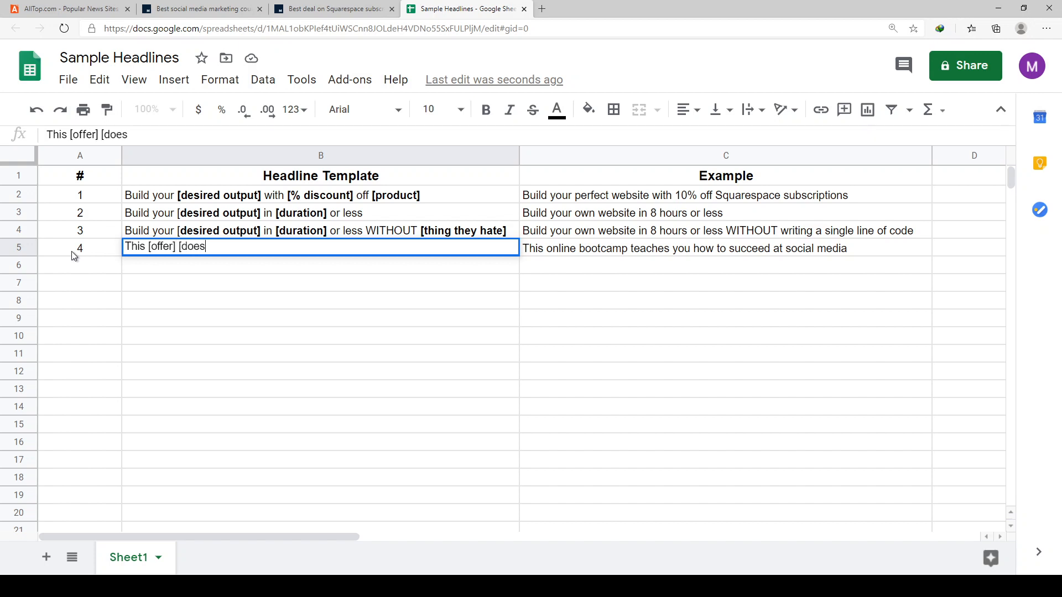
- Continue the B5 template with "[does] you how to succeed"
key(BackSpace)
key(BackSpace)
key(BackSpace)
key(BackSpace)
text(does])
text(you)
text(how to succeed)
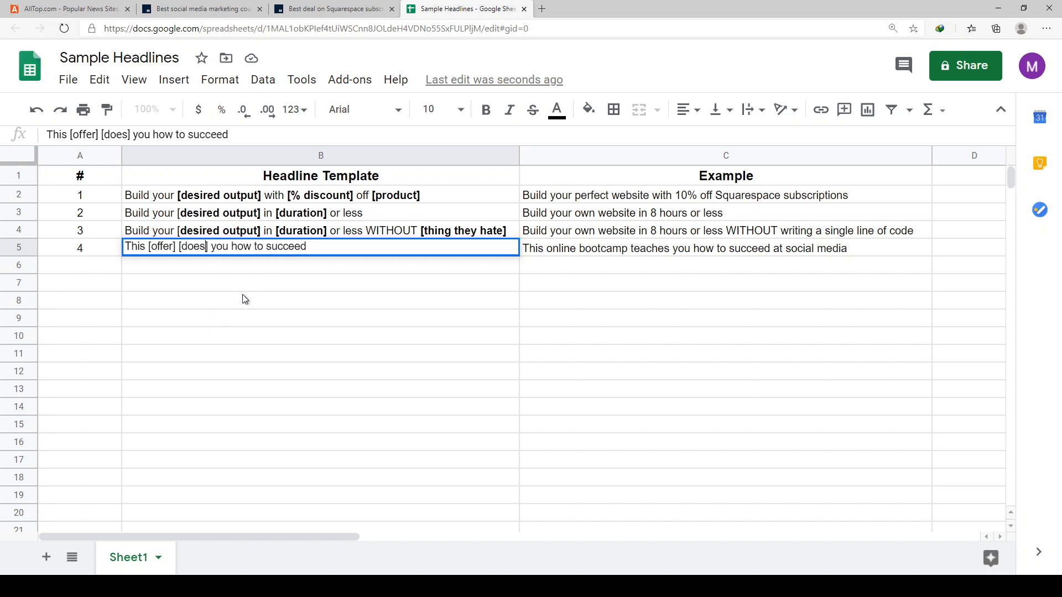
- Change the "[does]" placeholder in B5 to "[do-verb]"
key(BackSpace)
key(BackSpace)
key(BackSpace)
key(BackSpace)
text(do-)
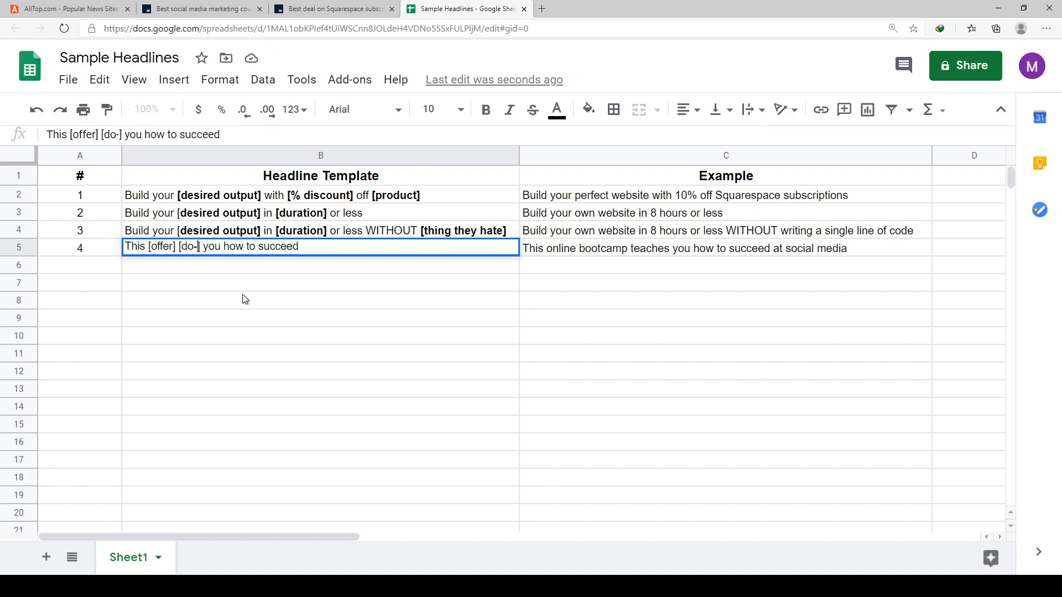
text(verb)
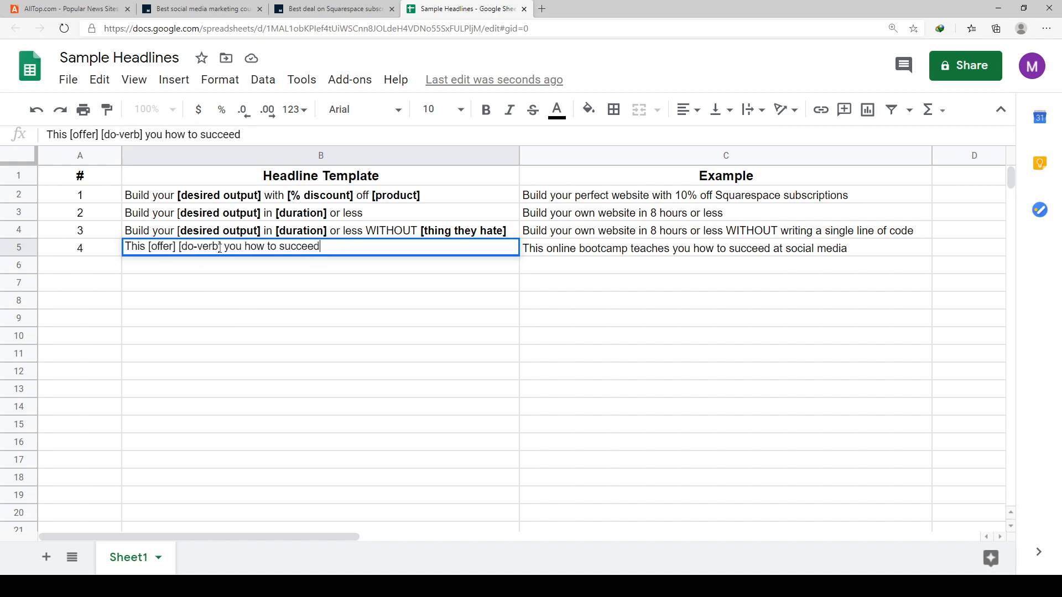
- Change the second placeholder in the B5 template to "[verb]"
drag(219, 247, 183, 249)
click(341, 244)
drag(219, 247, 182, 248)
text(verb)
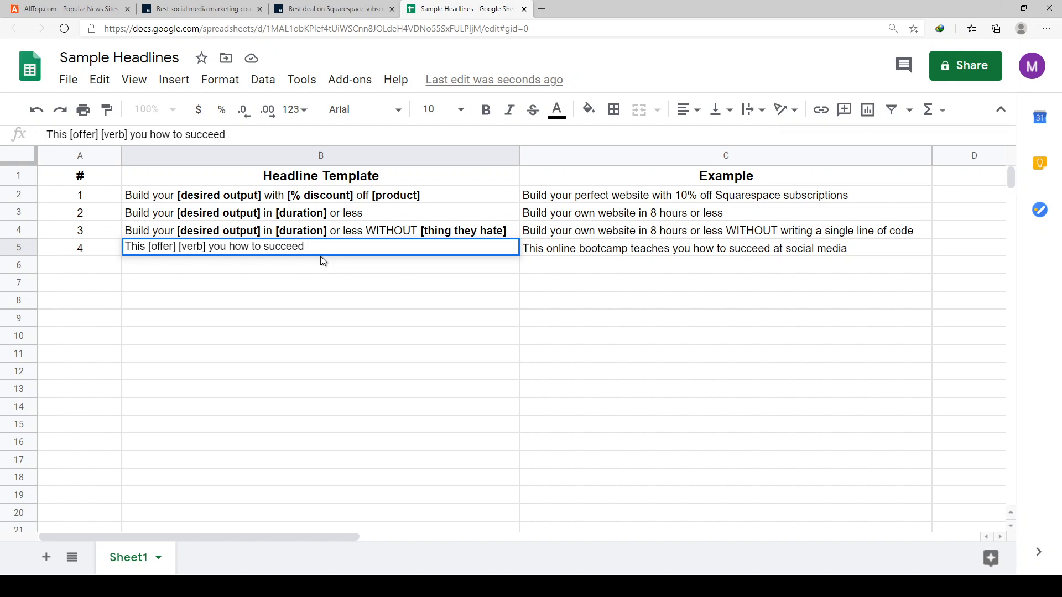
- Complete the B5 template by adding "at [thing they want]" after "succeed"
text(at [thing they want)
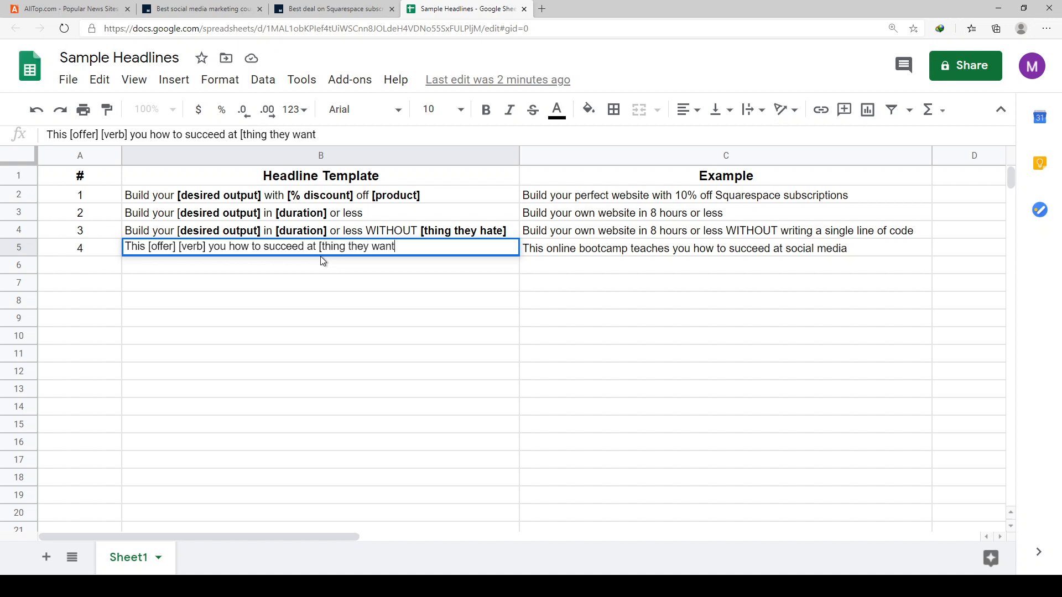
text(])
key(Return)
- Bold the "[thing they want]" placeholder in B5
click(449, 282)
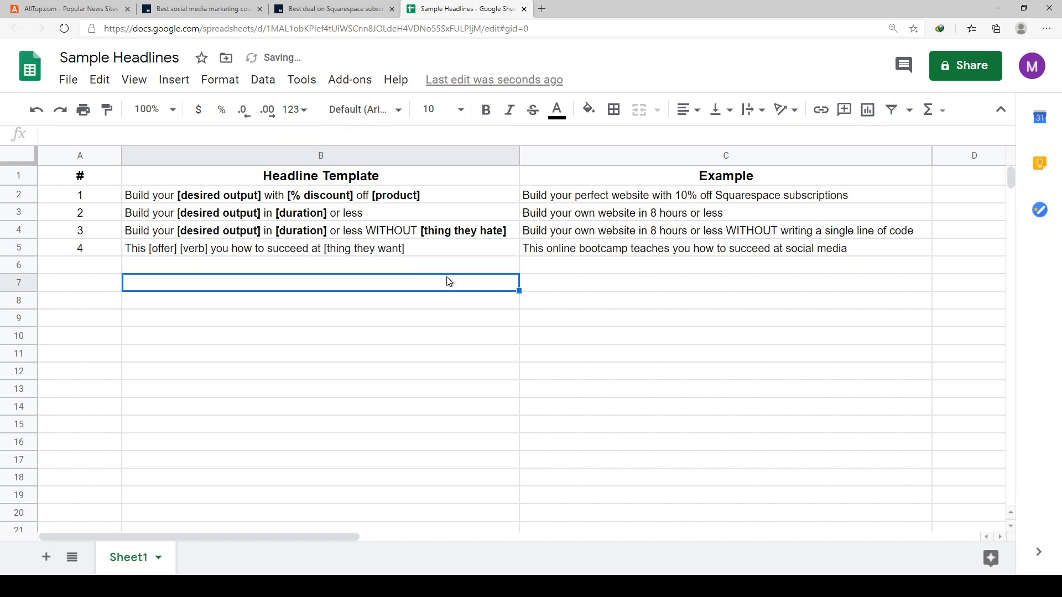
click(441, 267)
click(422, 236)
click(419, 248)
double_click(419, 251)
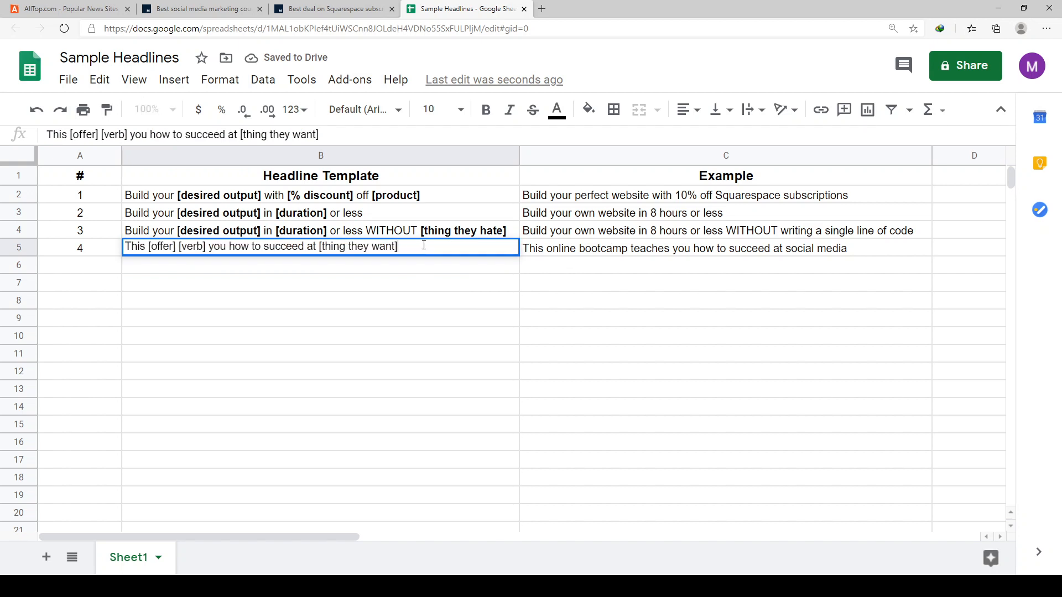
drag(424, 245, 321, 246)
key(ctrl+b)
click(310, 317)
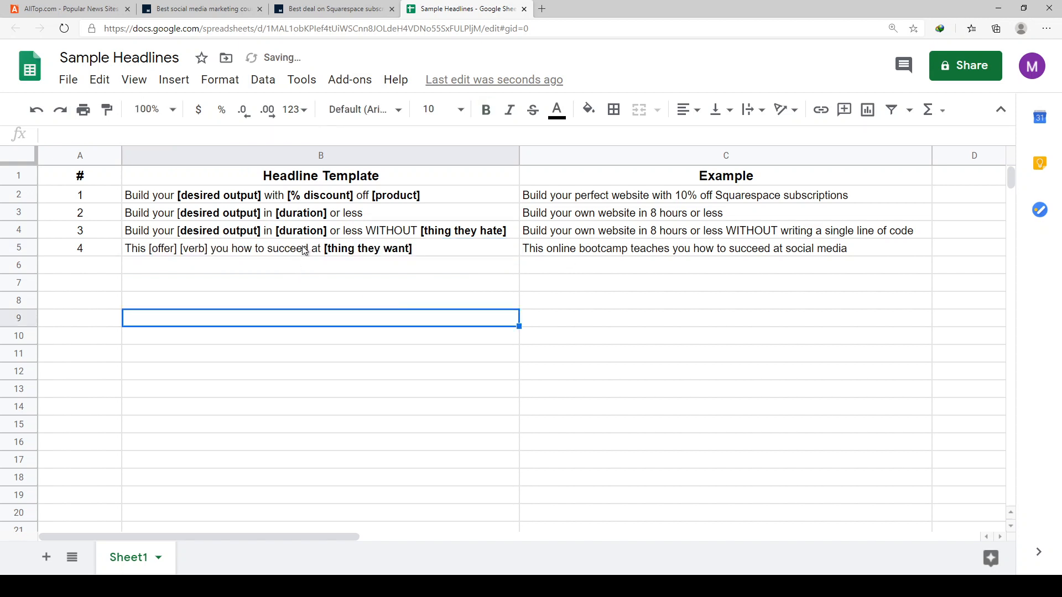
- Bold the "[offer]" and "[verb]" placeholders in the B5 template
click(304, 251)
key(Return)
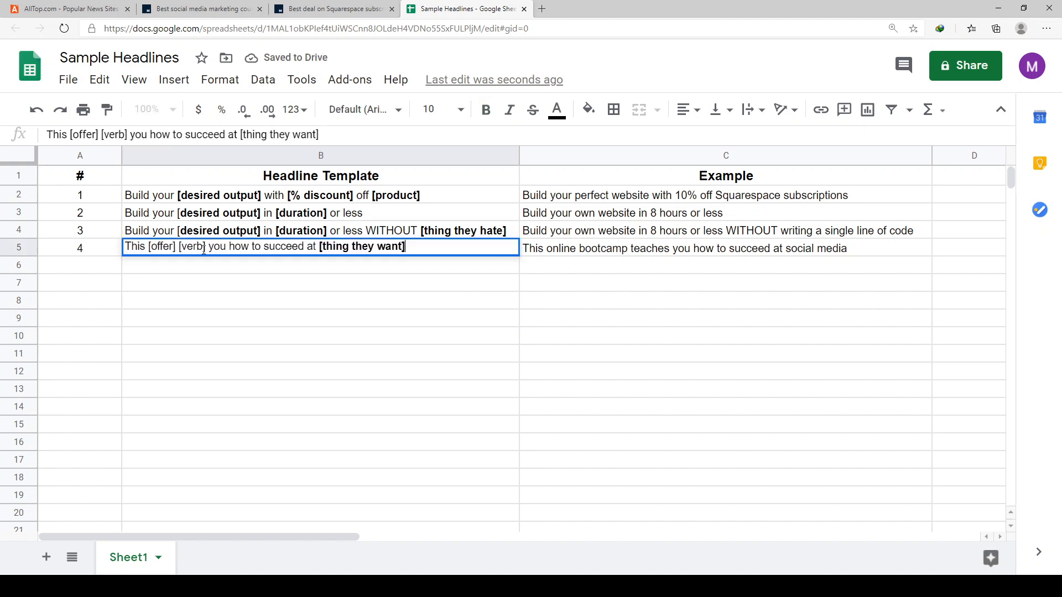
drag(209, 249, 148, 249)
key(ctrl+b)
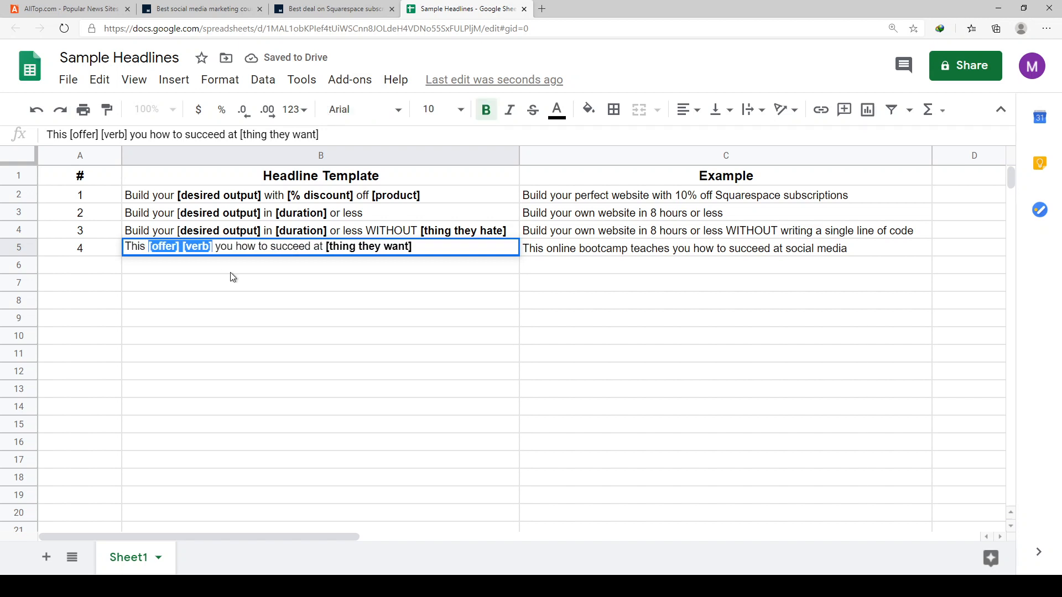
click(232, 276)
click(231, 270)
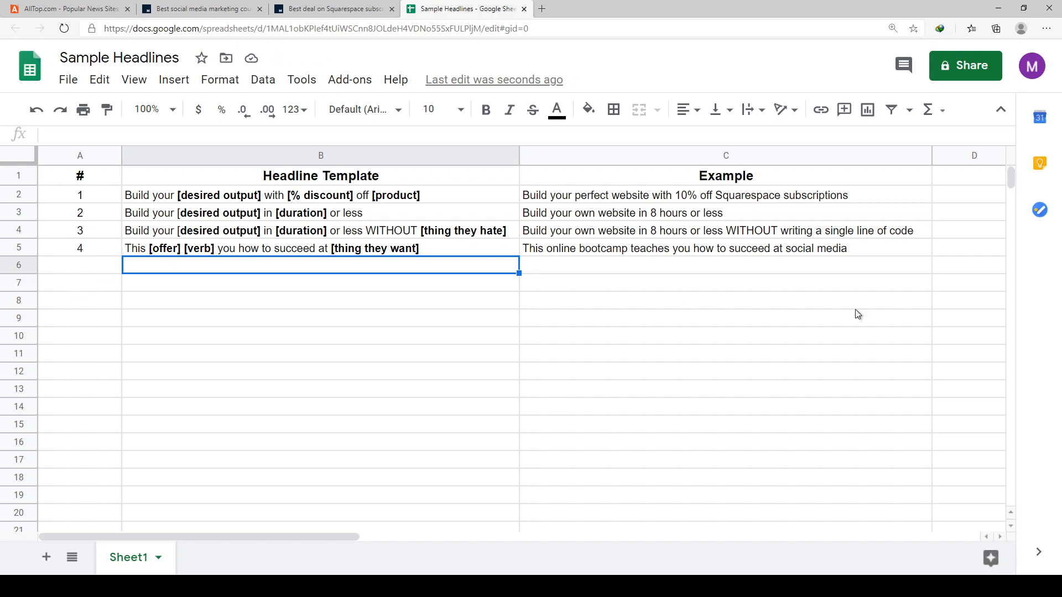
click(742, 264)
click(471, 304)
click(458, 269)
click(678, 267)
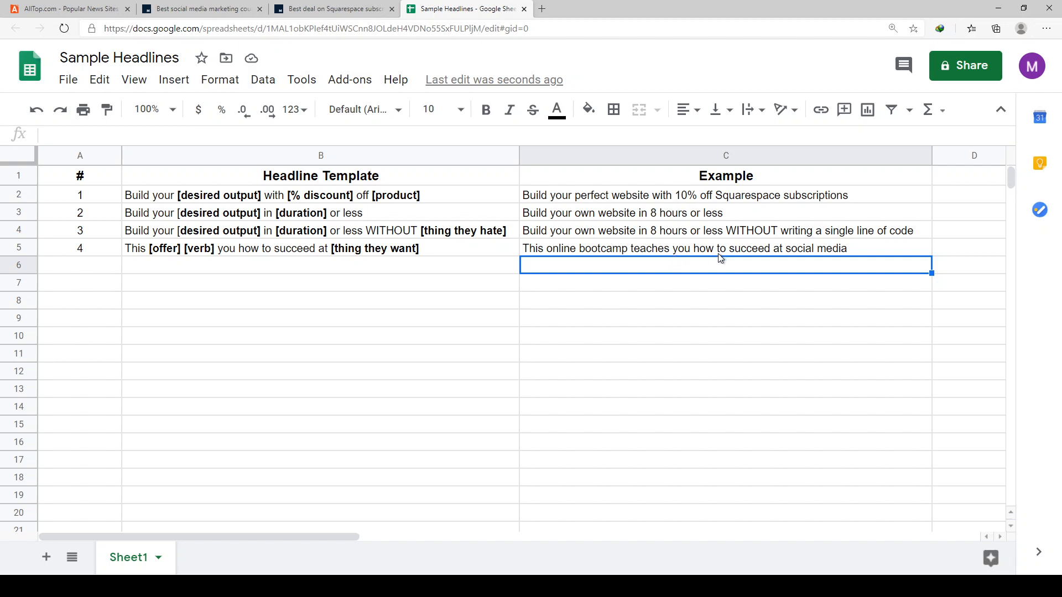
click(289, 269)
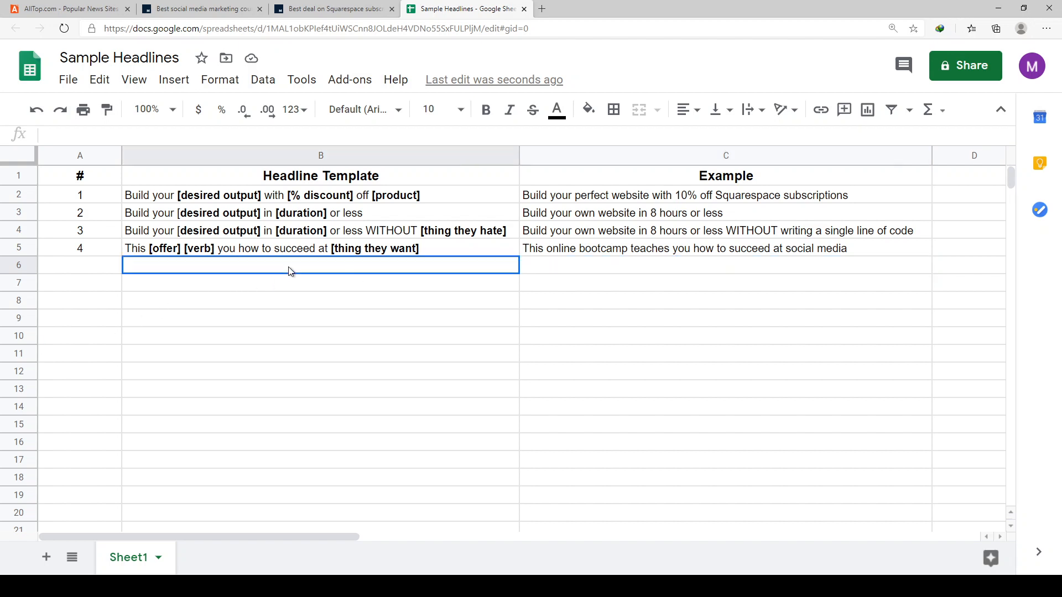
click(568, 271)
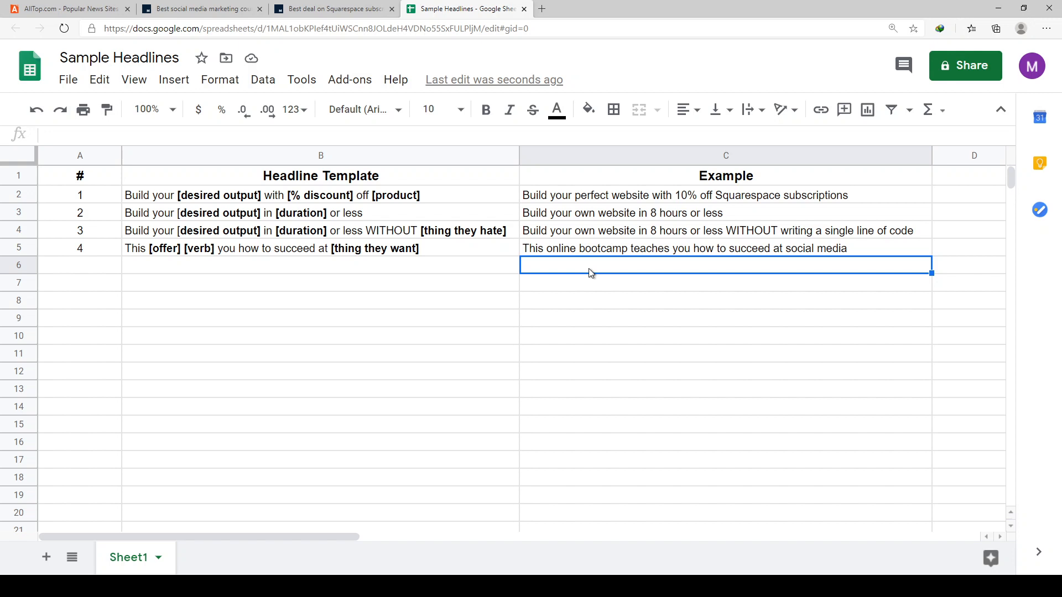
click(169, 253)
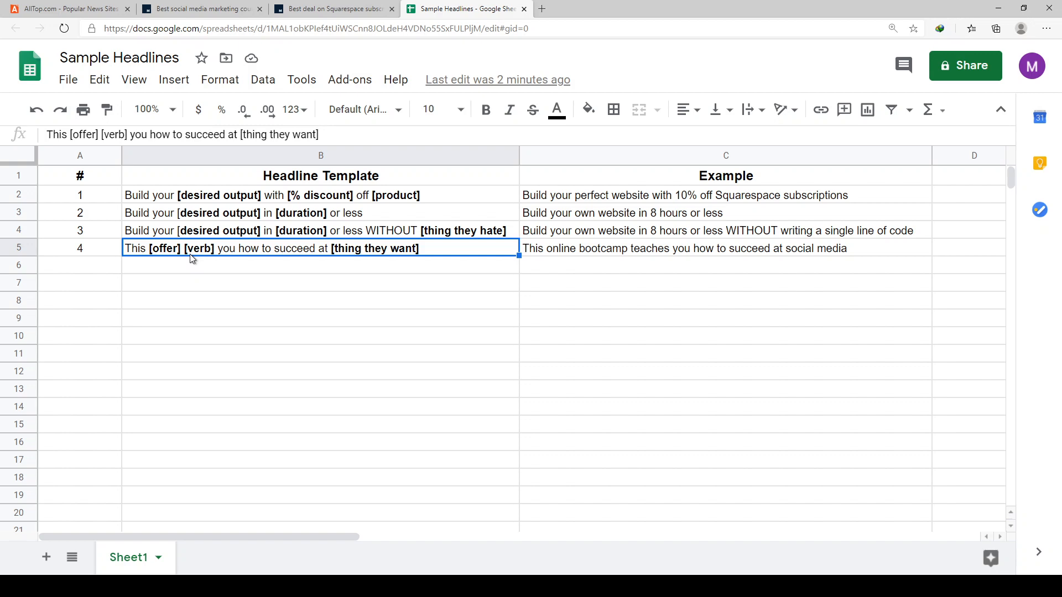
- Switch to the AllTop page and look through the popular-site headlines as far as the Reuters section
click(58, 9)
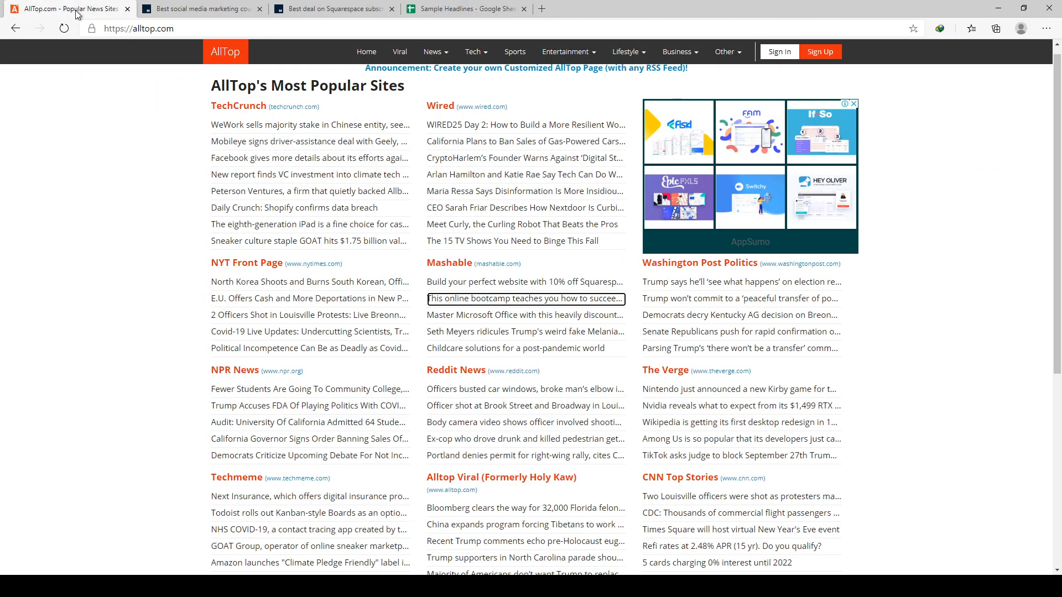
scroll(649, 387, down, 4)
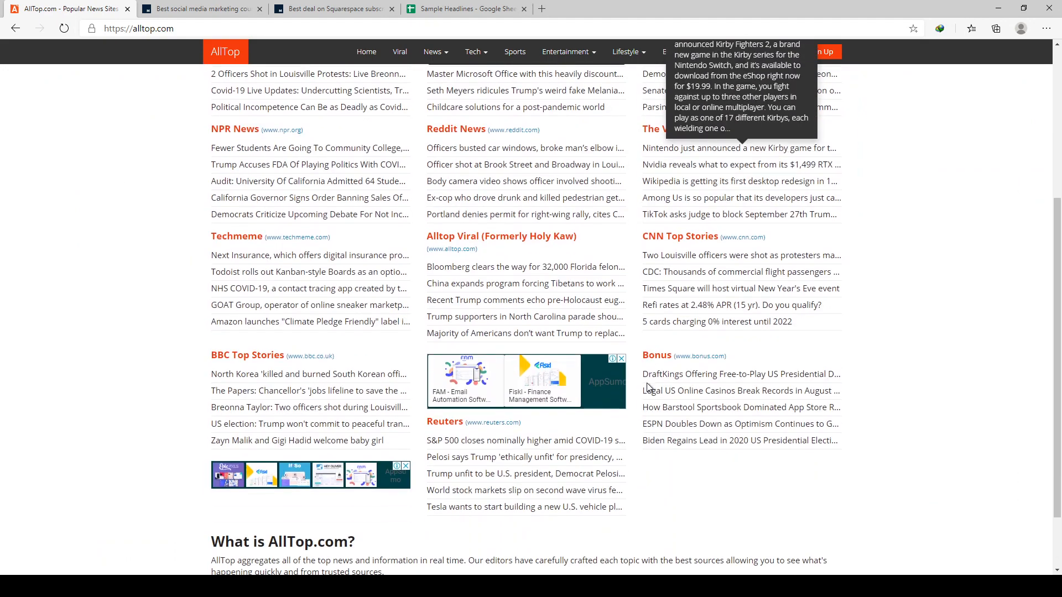
scroll(109, 338, down, 2)
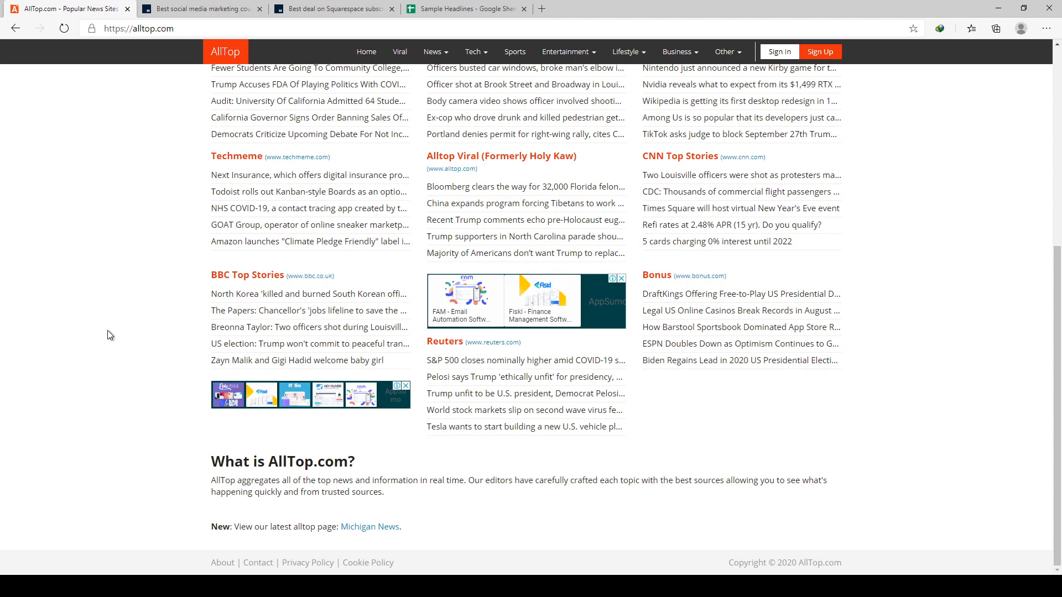
mouse_move(442, 382)
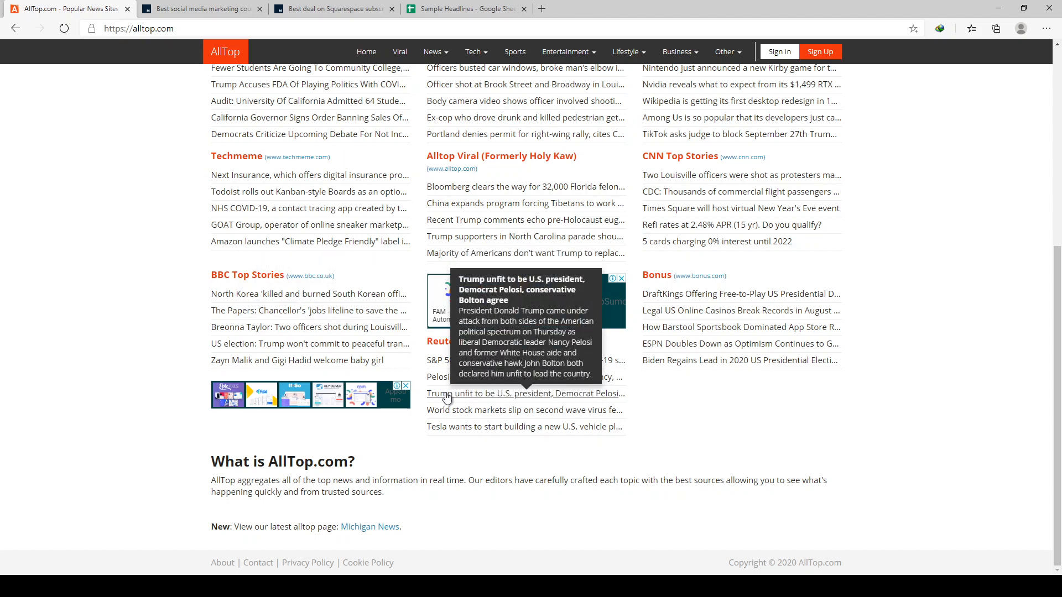
- Try to open the Reuters story "Trump unfit to be U.S. president" from AllTop, and close the resulting pages
click(445, 394)
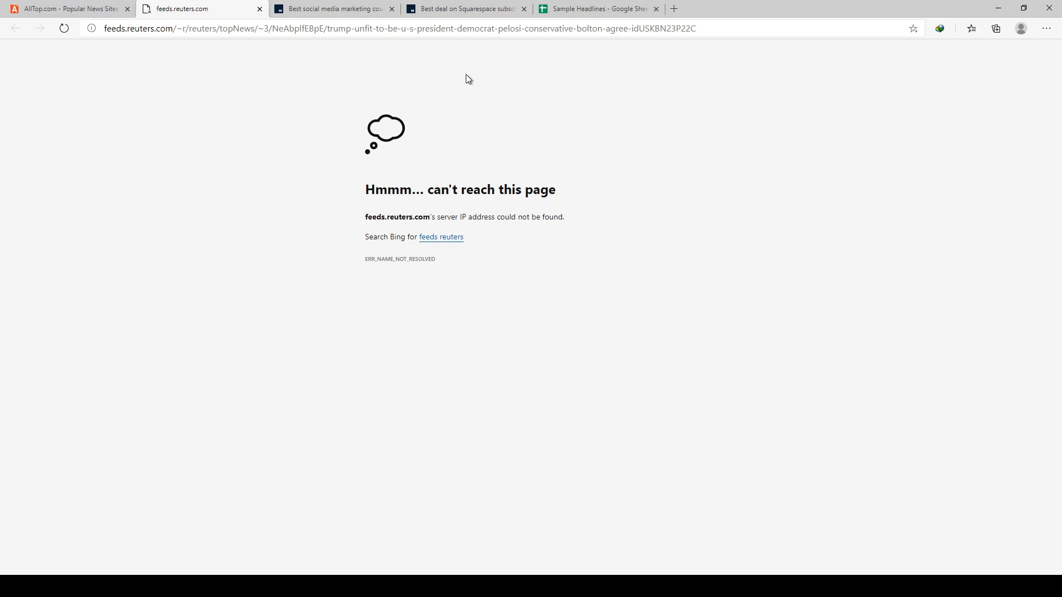
click(101, 14)
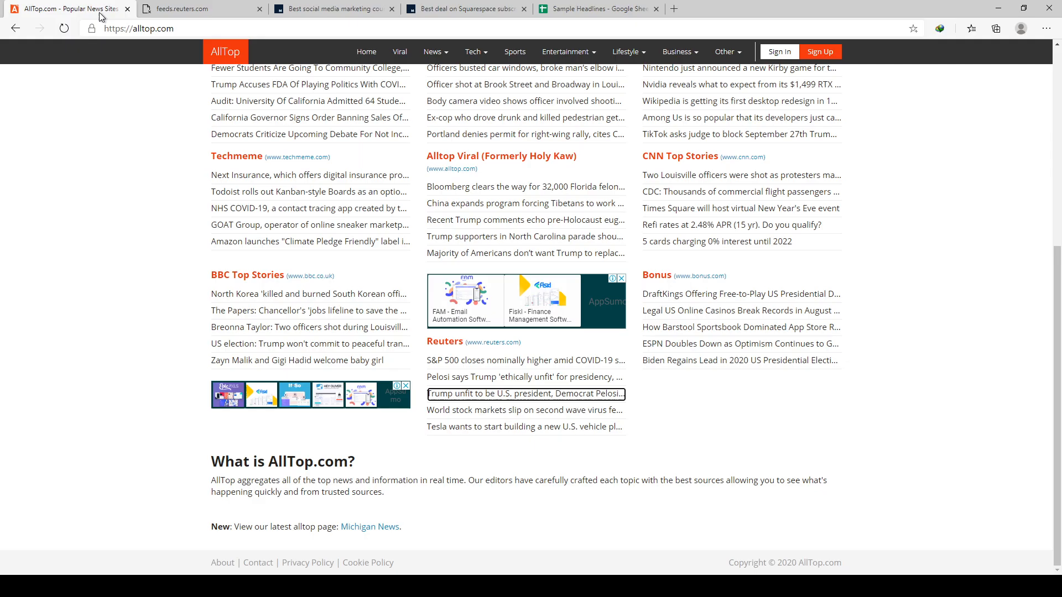
click(446, 395)
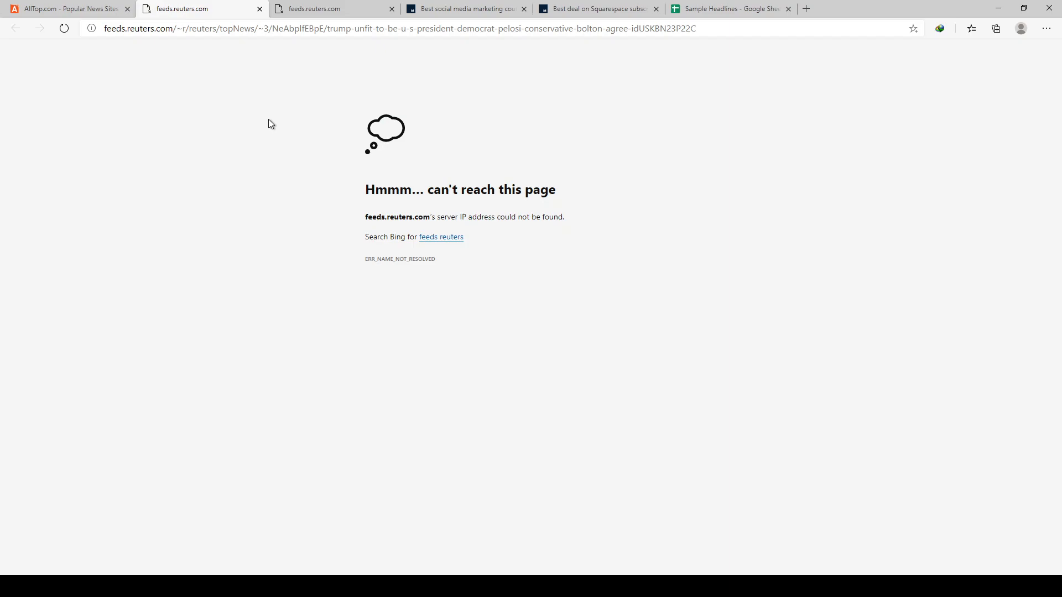
click(259, 9)
click(259, 9)
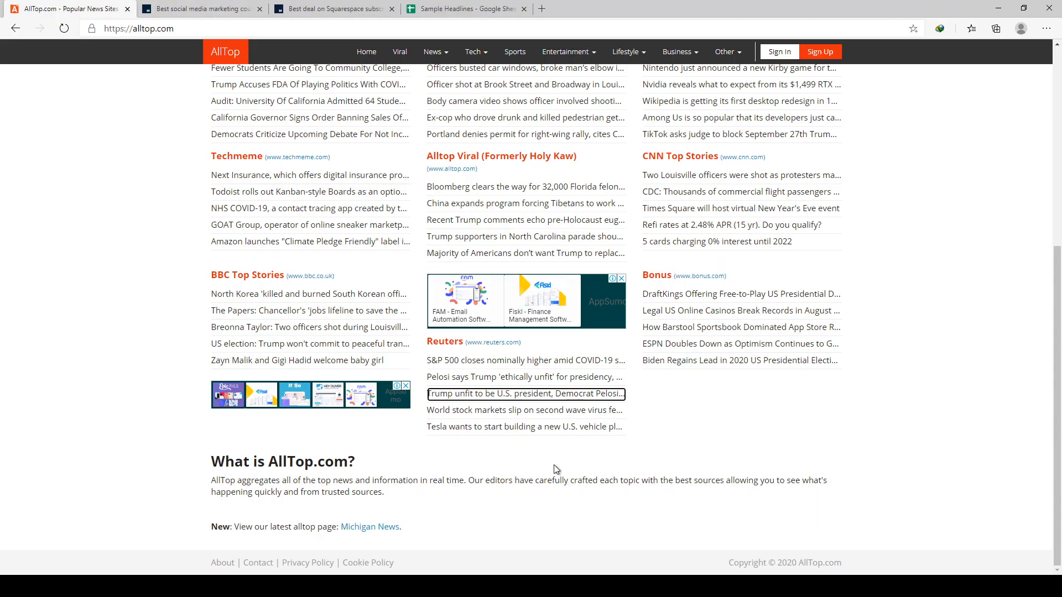
- Try to open the Reuters stories about Tesla's new U.S. vehicle plant and the S&P 500 close, and close their pages
click(514, 427)
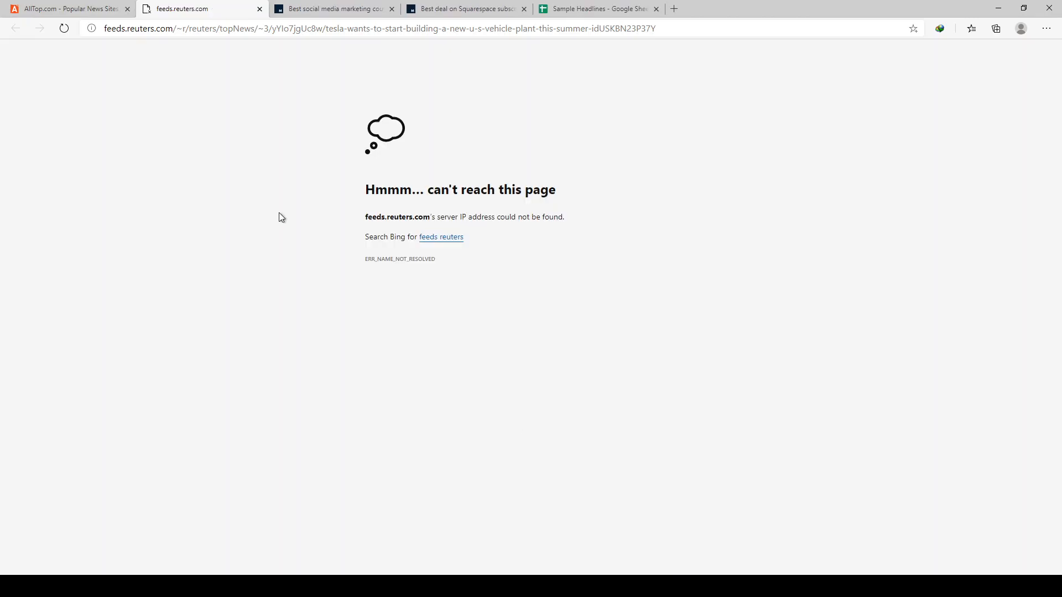
click(462, 587)
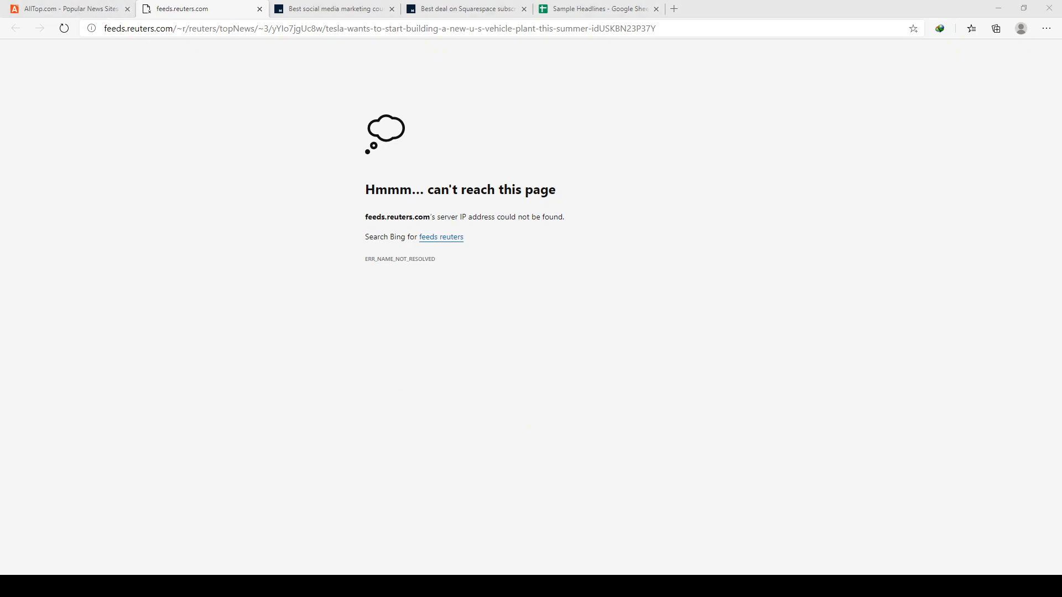
click(462, 586)
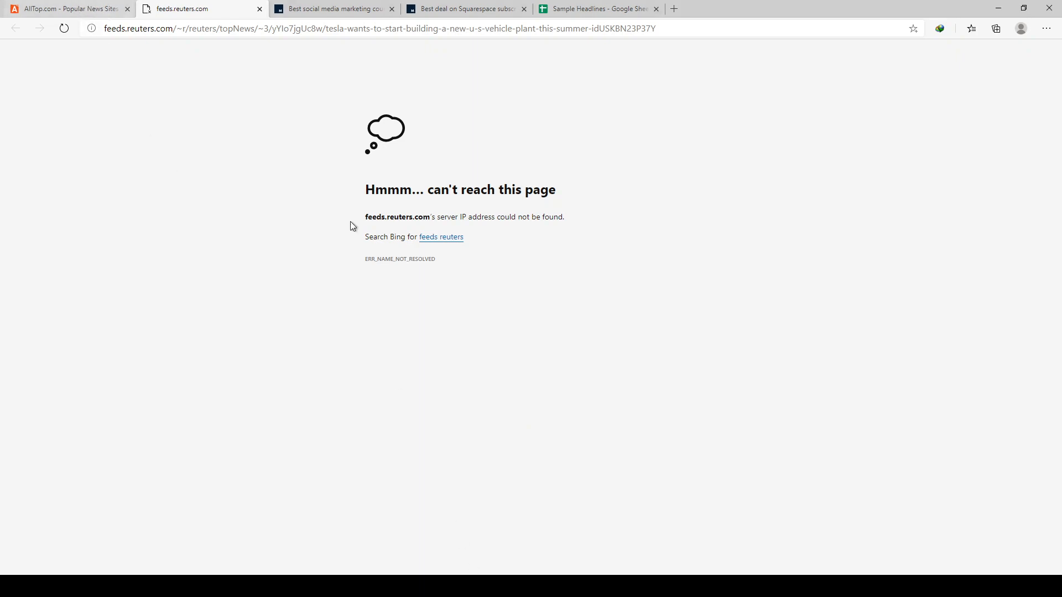
click(105, 10)
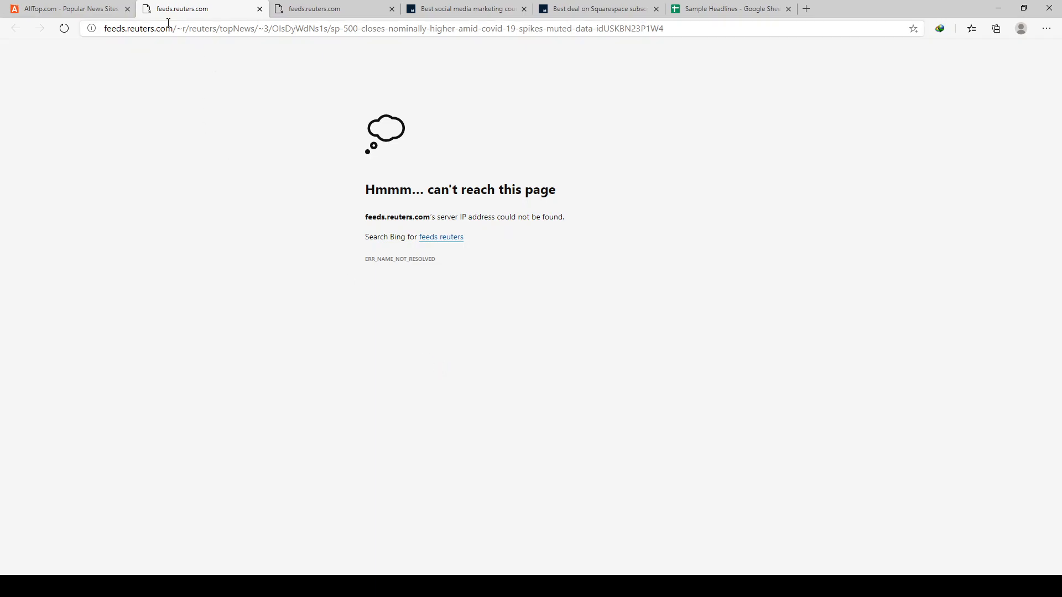
middle_click(186, 10)
middle_click(185, 10)
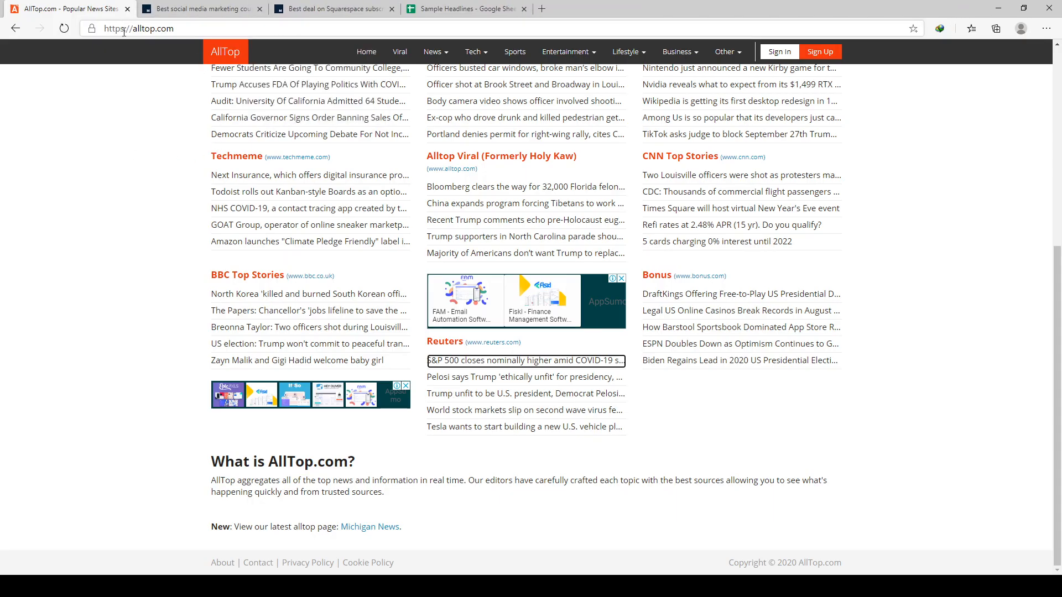
- Open The Verge article "Among Us is so popular that its developers just canceled the sequel" from the AllTop headlines
scroll(354, 285, up, 5)
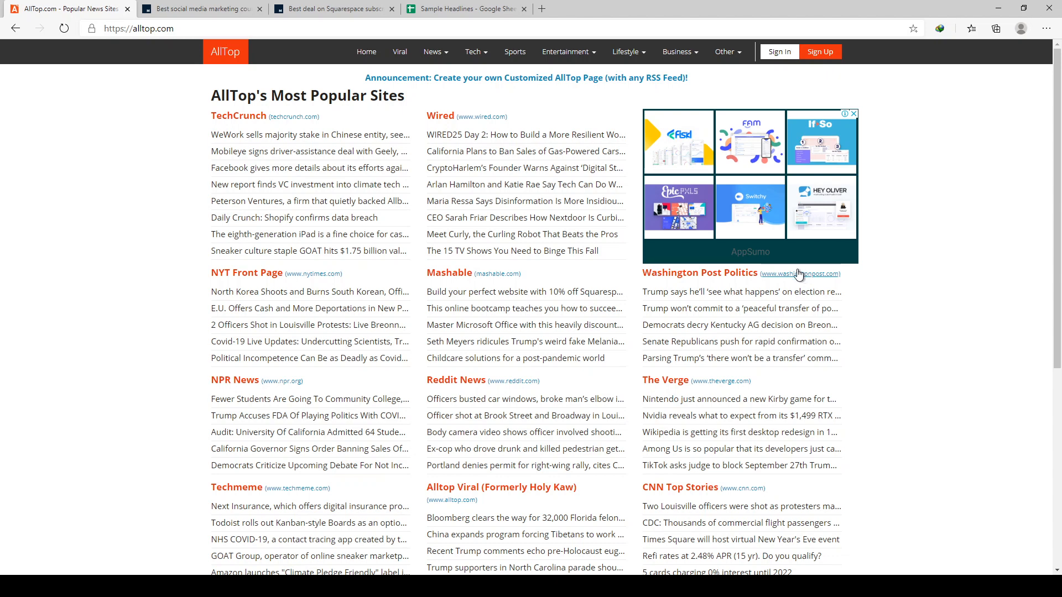
mouse_move(366, 139)
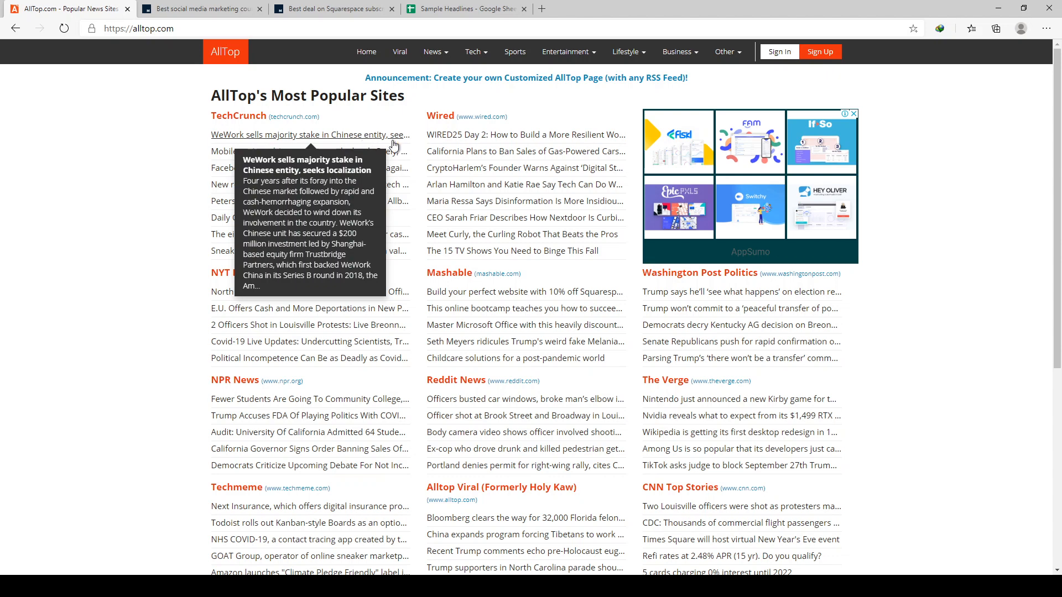
click(707, 448)
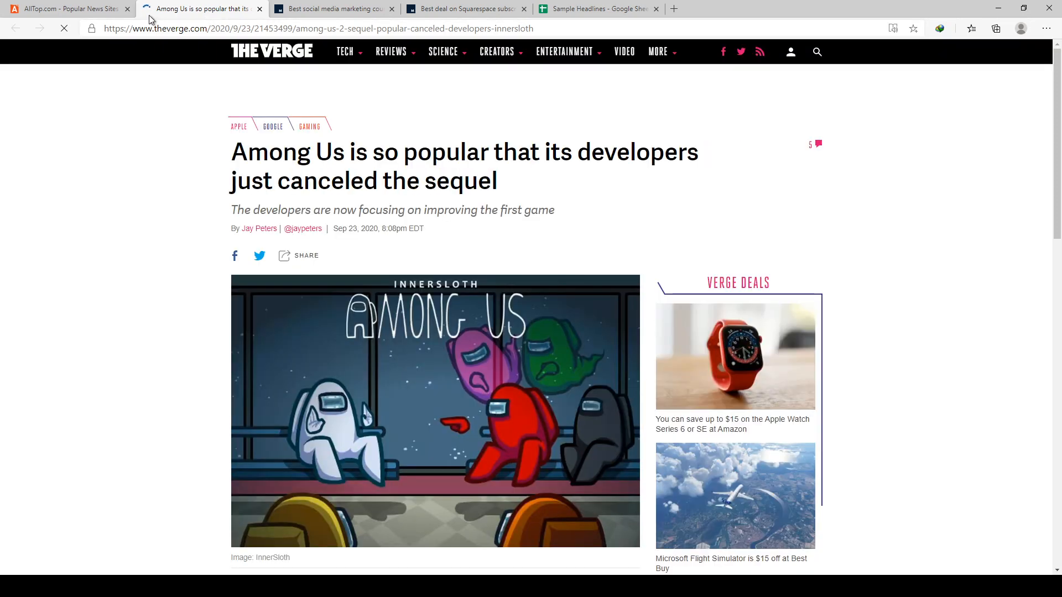
- Copy the full Among Us article headline into cell C6 of the Sample Headlines sheet as the next example
drag(385, 202, 557, 218)
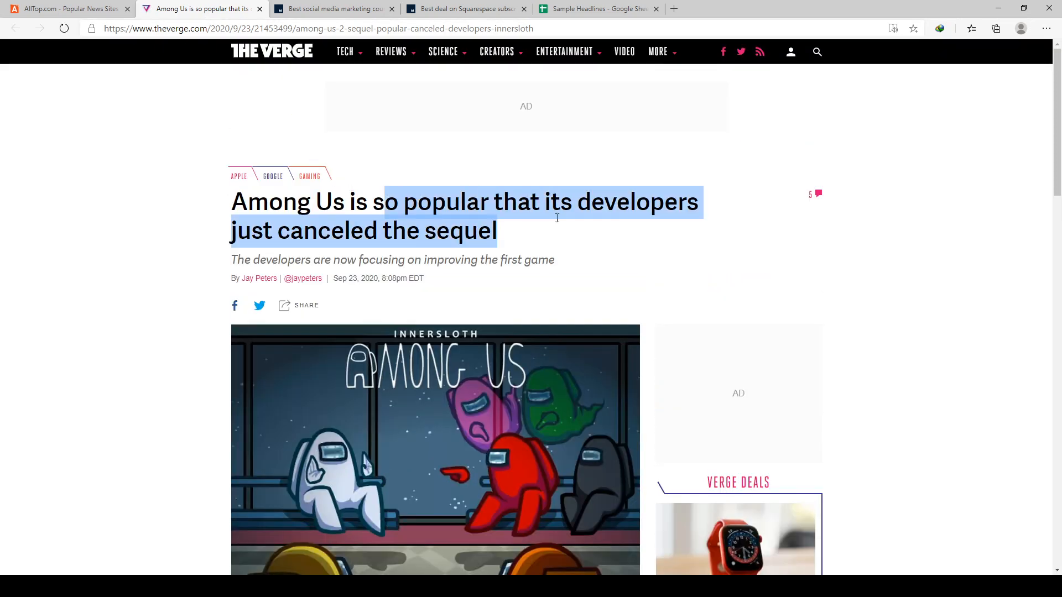
click(542, 230)
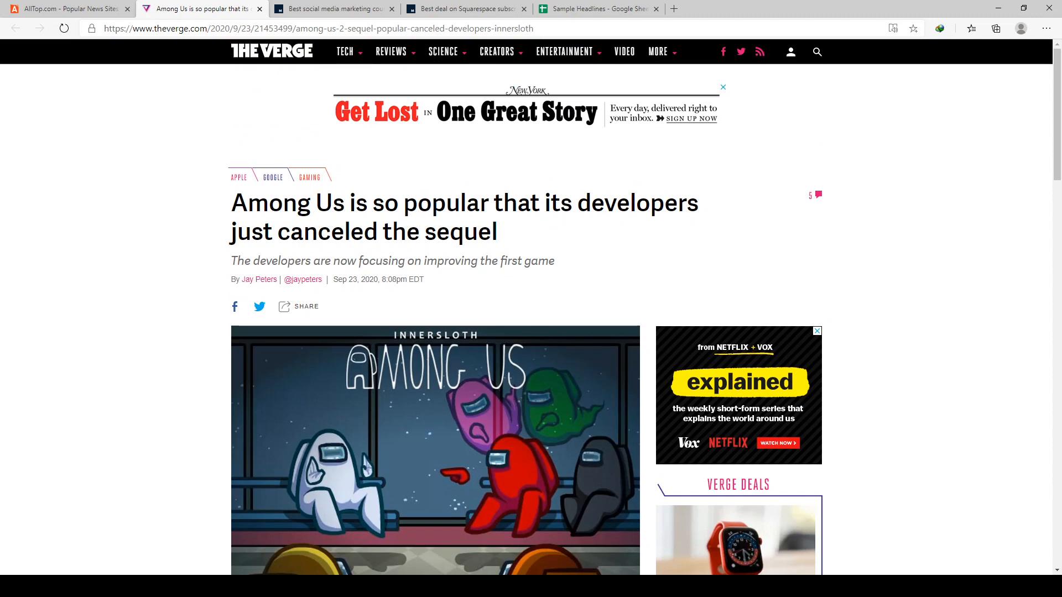
drag(501, 242, 234, 205)
key(ctrl+c)
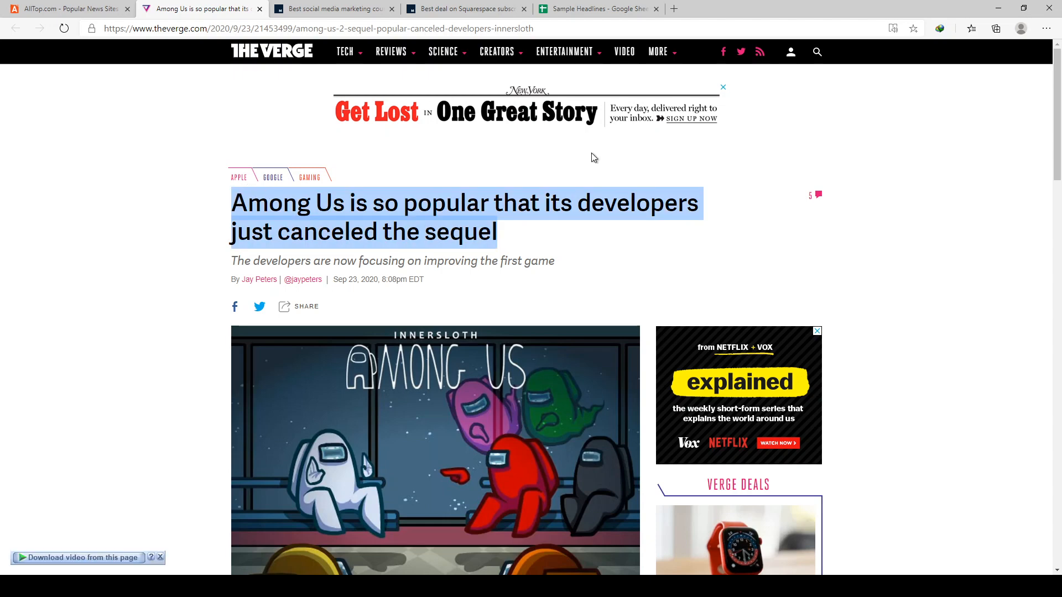
mouse_move(600, 58)
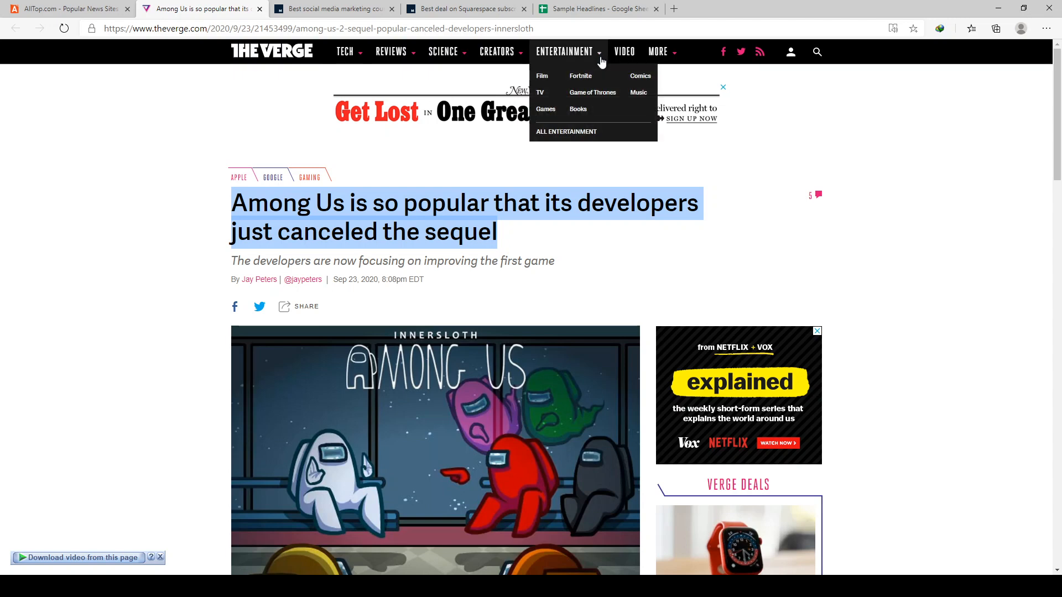
click(590, 10)
click(326, 268)
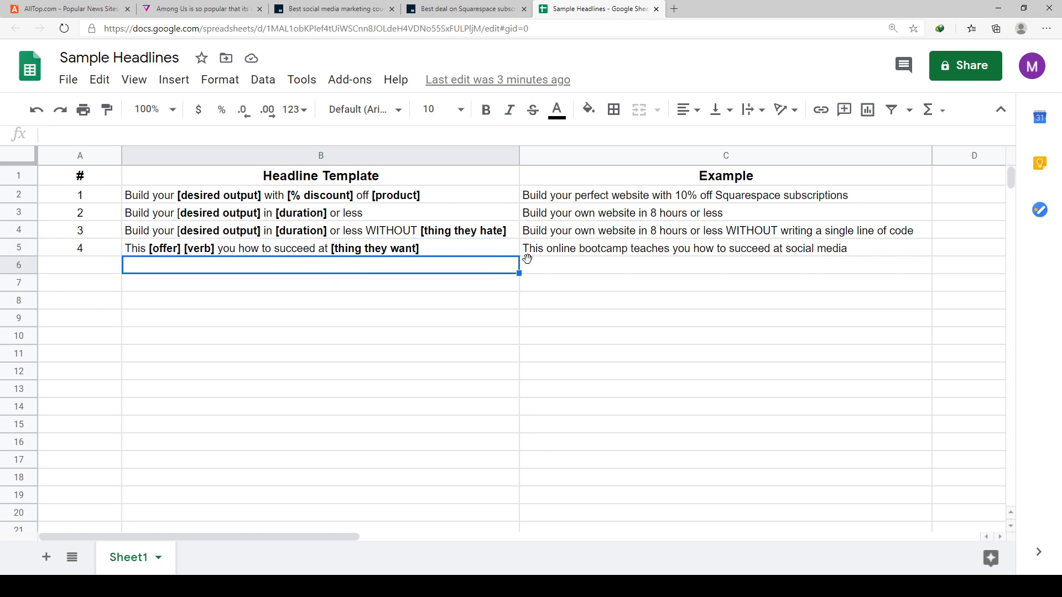
click(577, 267)
key(ctrl+v)
click(578, 322)
click(464, 270)
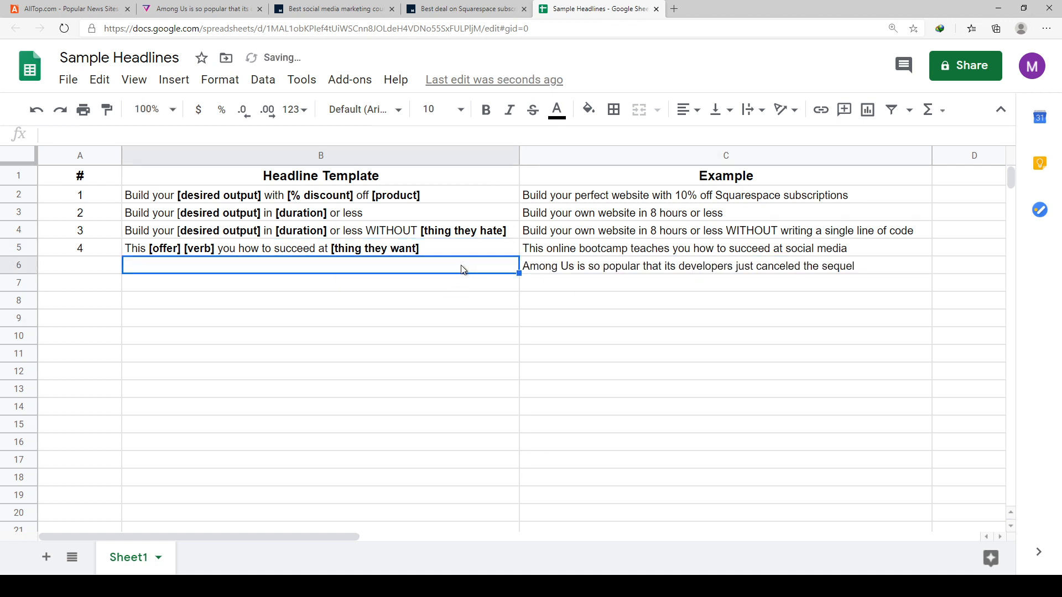
- Number the new headline entry 5 in cell A6
click(96, 268)
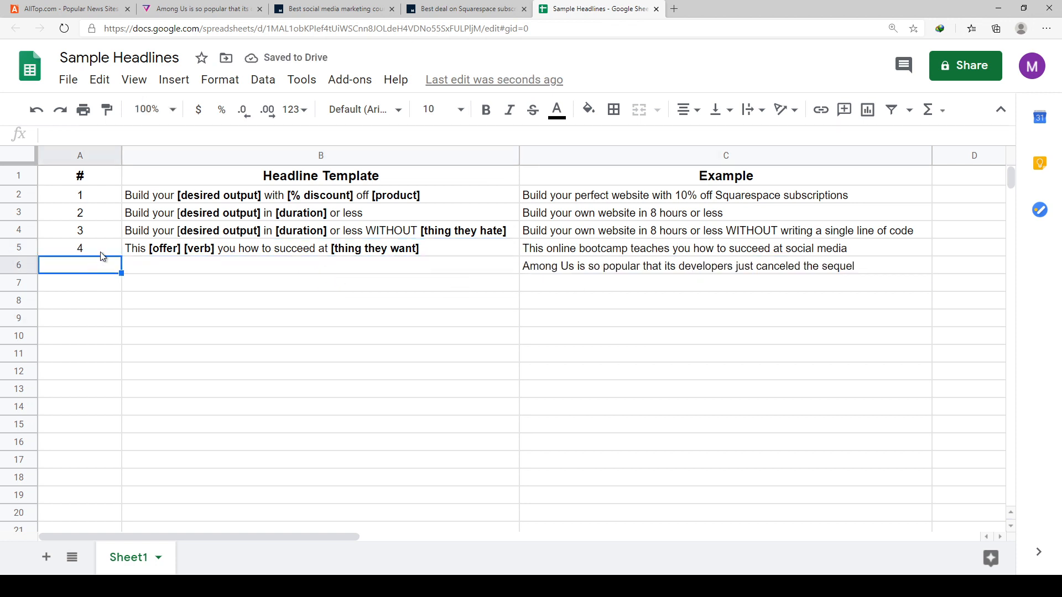
text(5)
key(Tab)
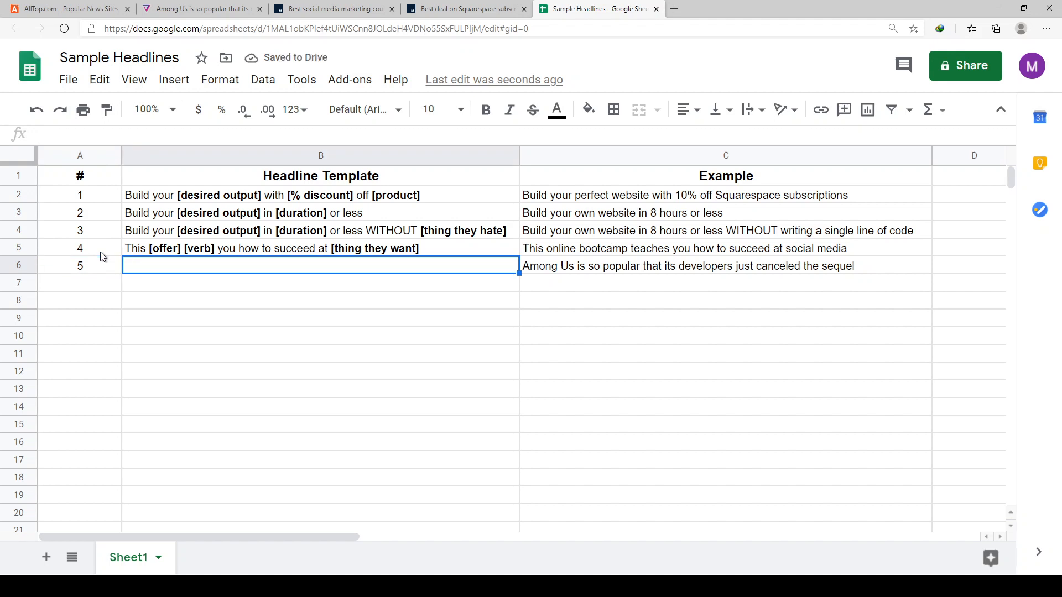
- Enter the template "[popular thing] is so popular that its [creators] just canceled the [something]" in cell B6
text([Pop)
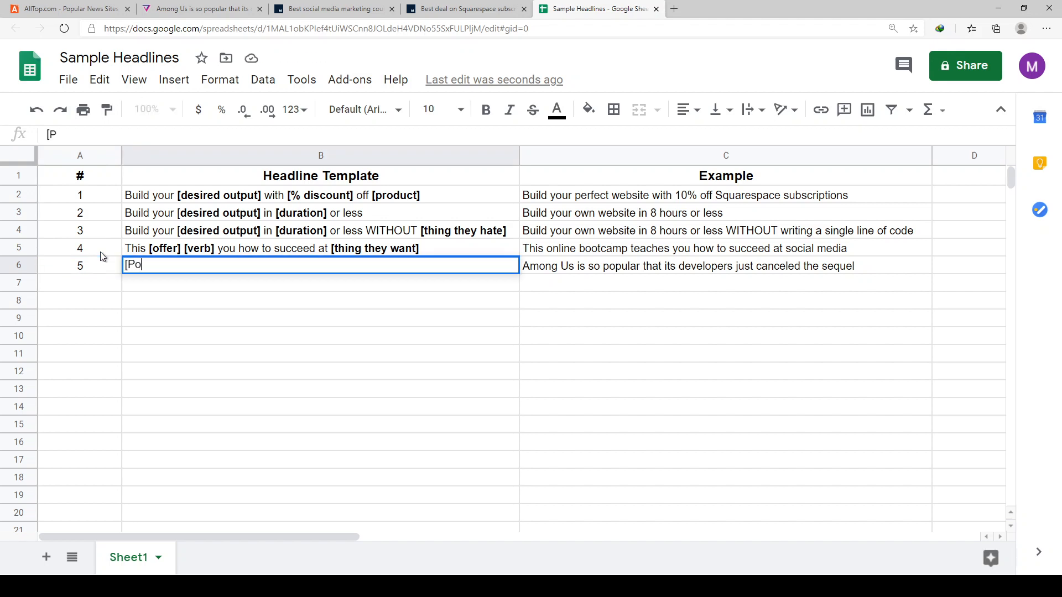
key(BackSpace)
key(BackSpace)
key(BackSpace)
text(popu)
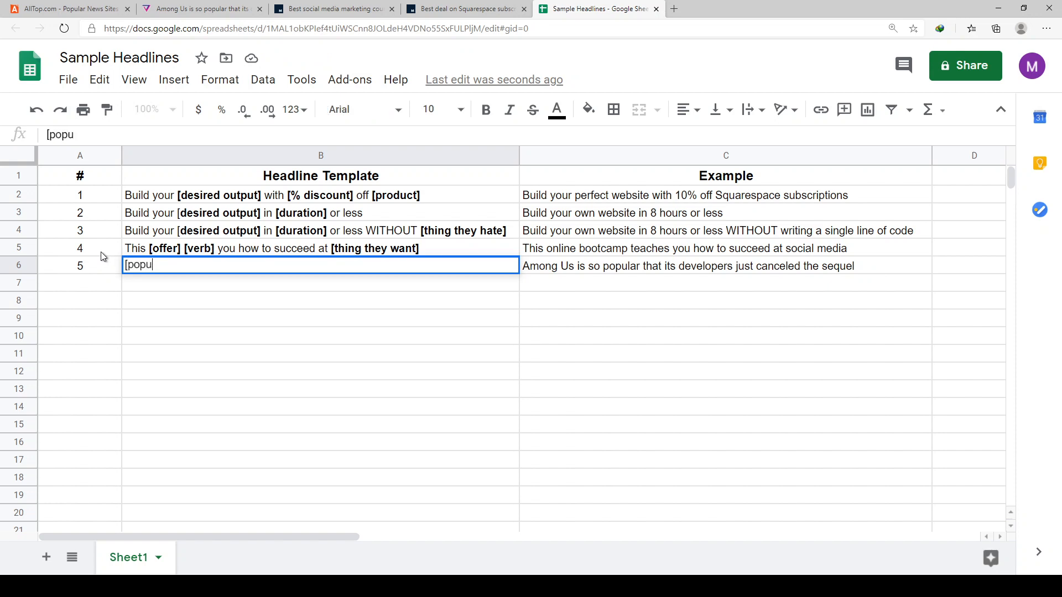
text(lar thing])
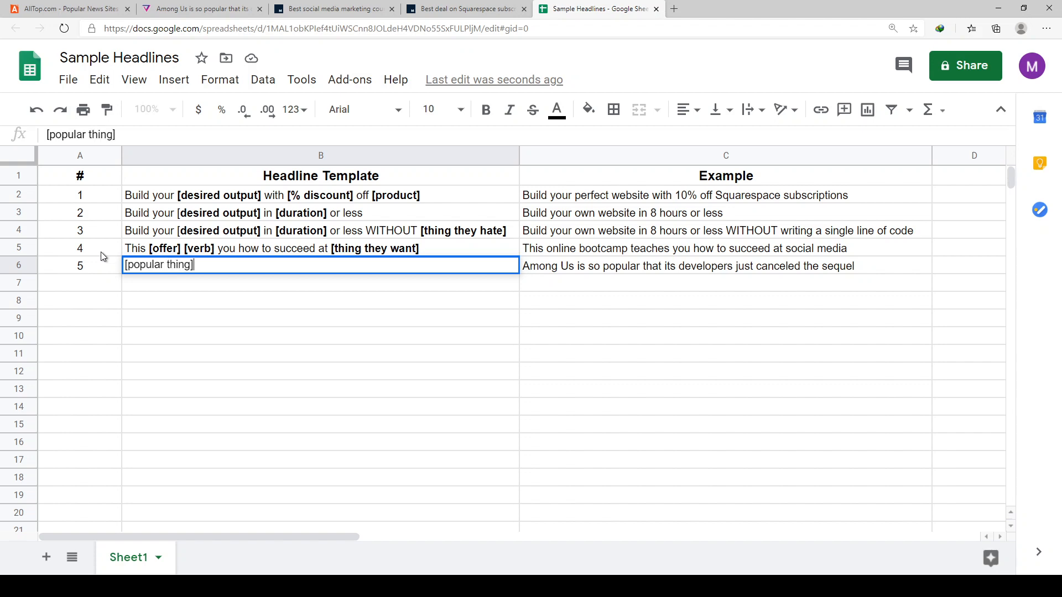
text( is so pu)
text(pular t)
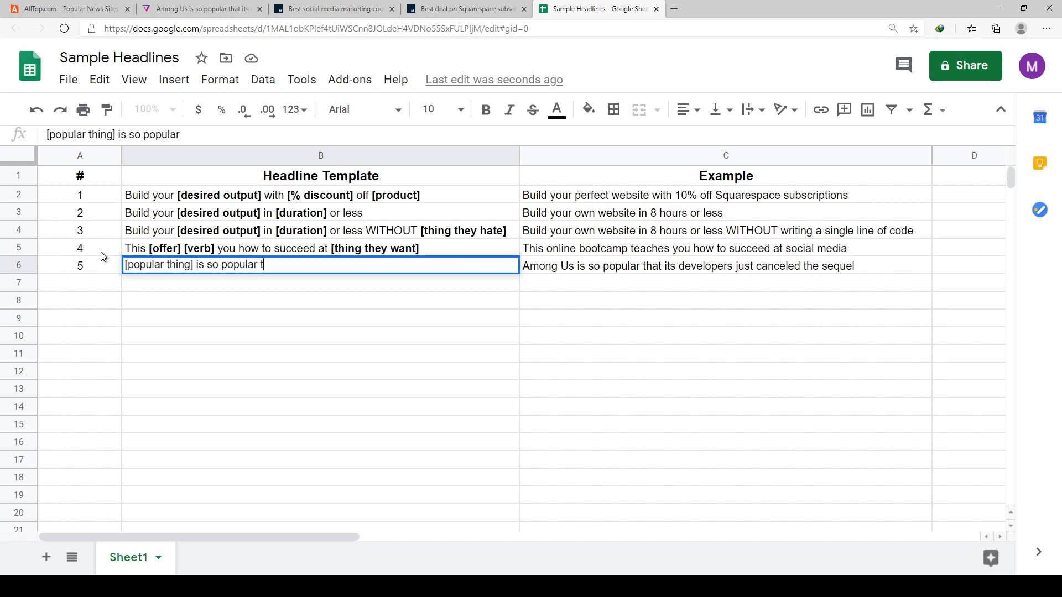
text(hat its devel)
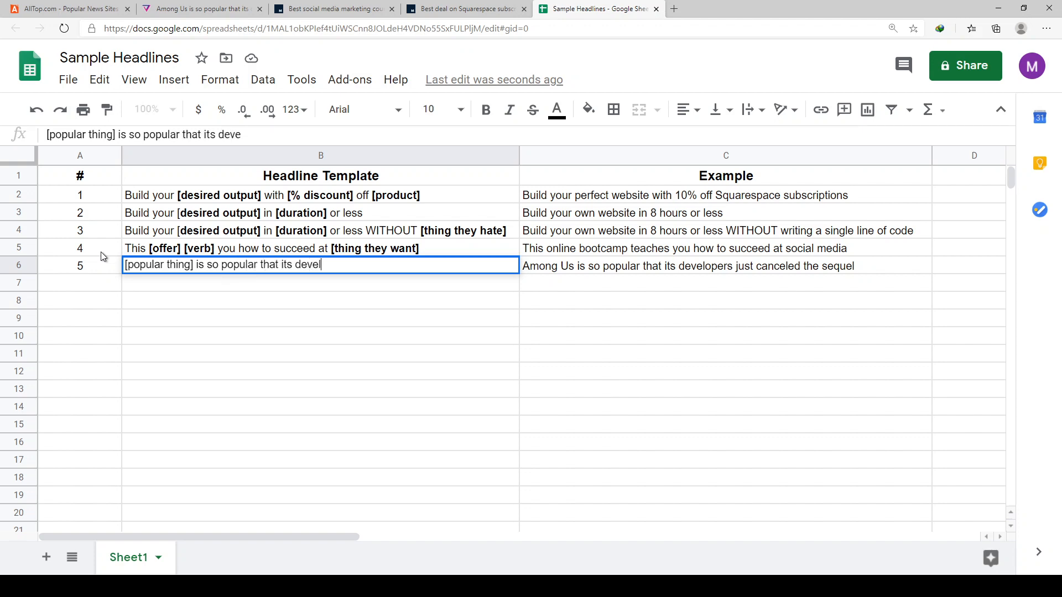
text(ope)
key(BackSpace)
key(BackSpace)
key(BackSpace)
key(BackSpace)
key(BackSpace)
key(BackSpace)
key(BackSpace)
key(BackSpace)
text([creators] jus)
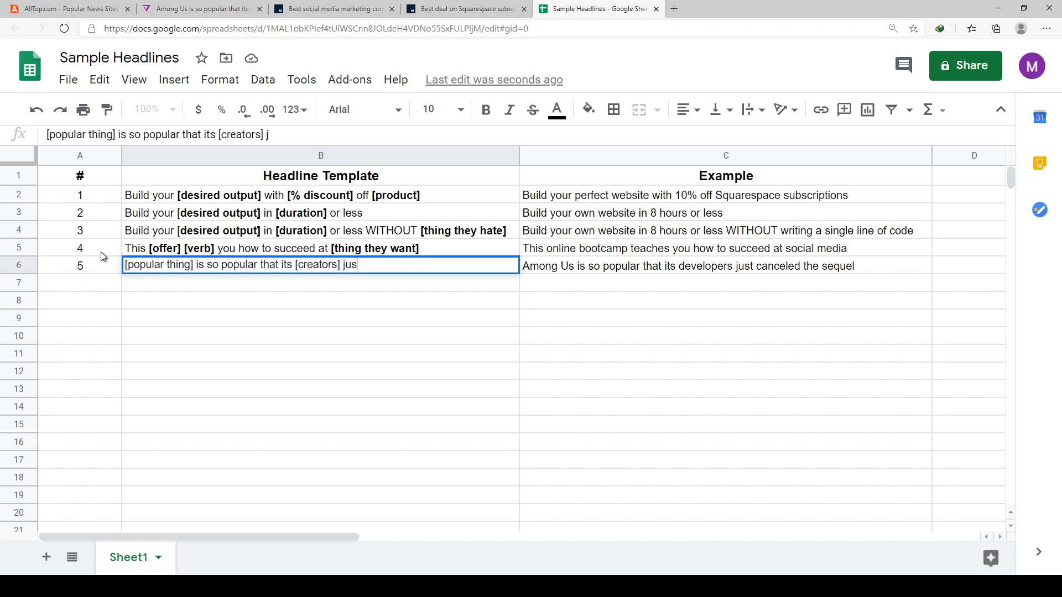
text(t canceled)
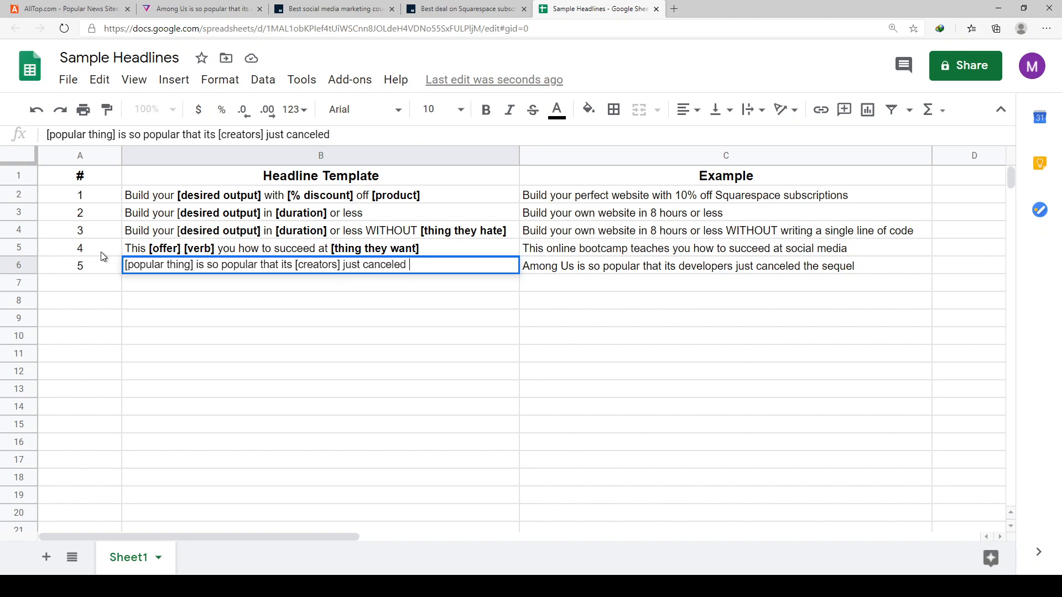
text( the [something])
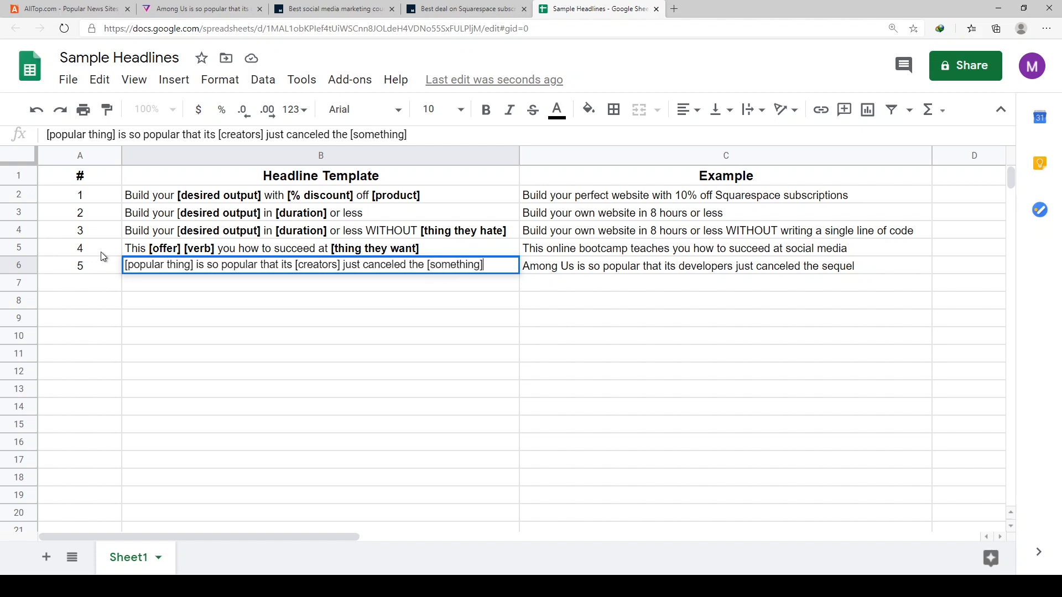
key(Return)
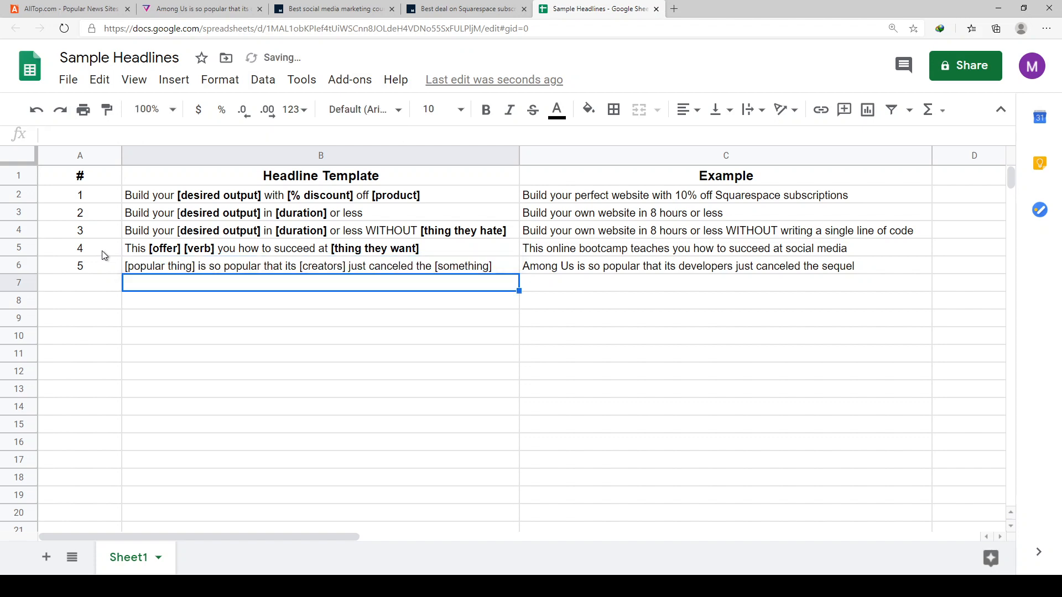
- Remove the word "the" before the [something] placeholder in the cell B6 template
double_click(503, 269)
drag(492, 265, 402, 265)
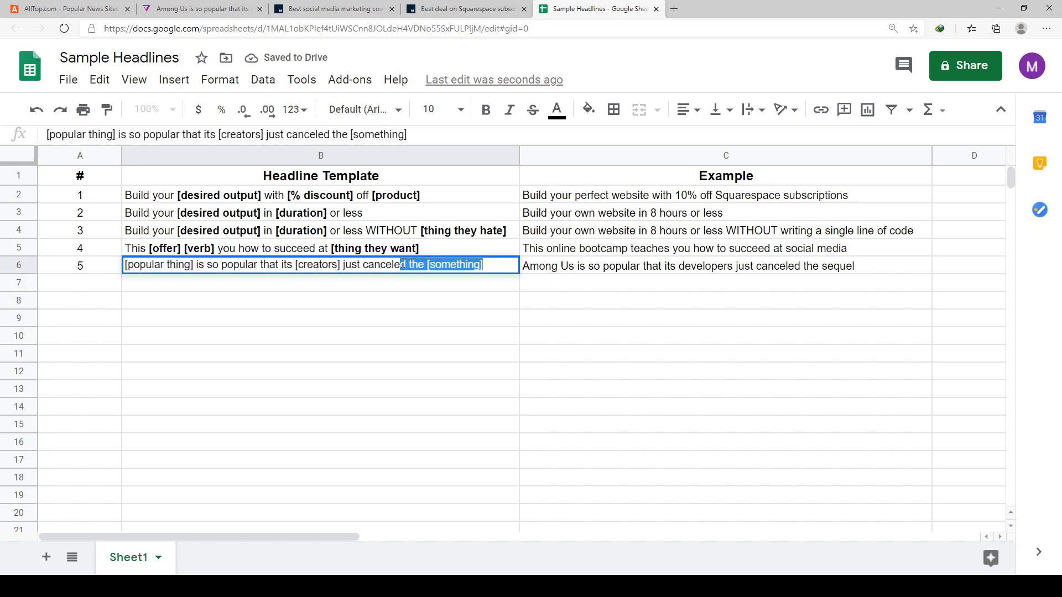
text(d som)
key(BackSpace)
key(BackSpace)
key(BackSpace)
key(BackSpace)
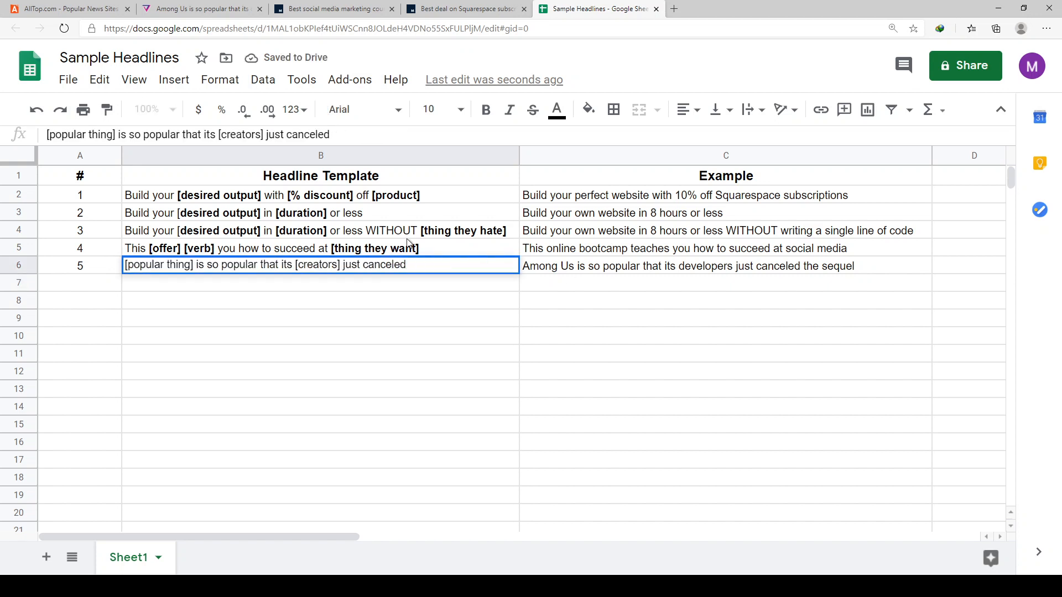
text([somethi)
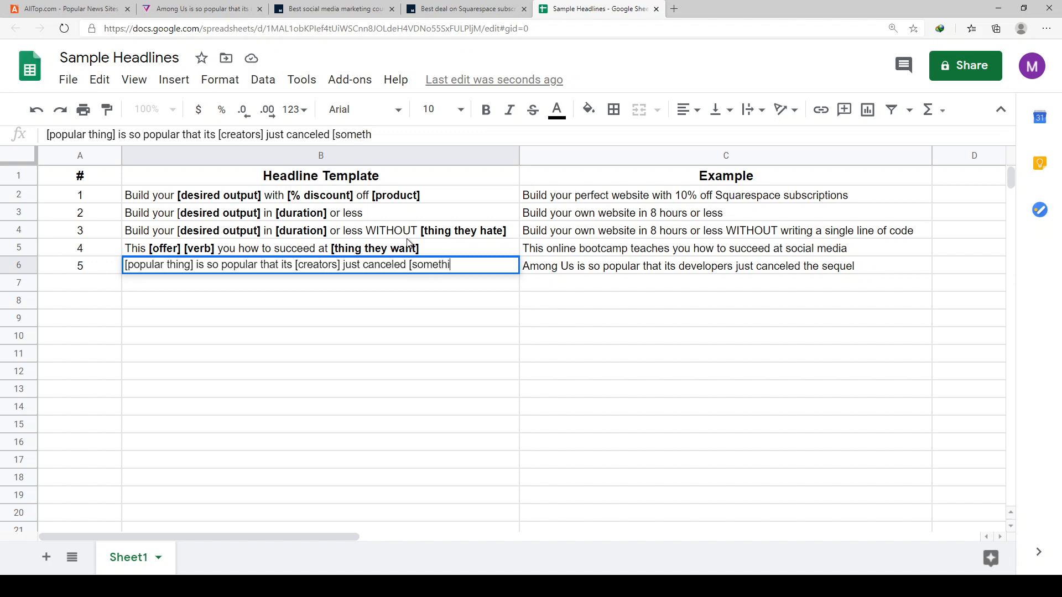
text(ng])
key(Return)
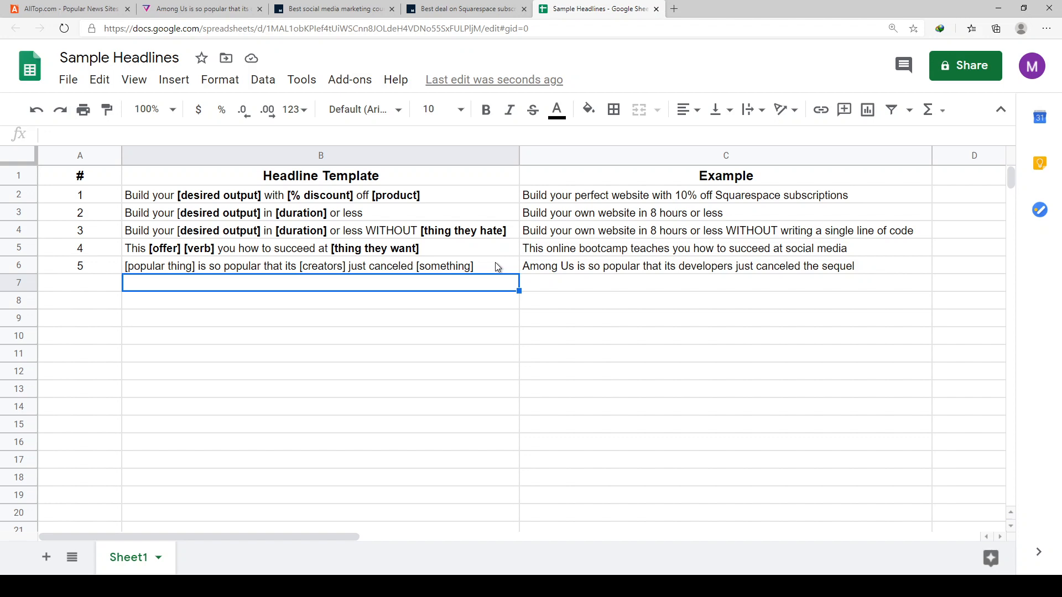
- Replace the word "canceled" in the cell B6 template with the placeholder "[verb]"
double_click(415, 265)
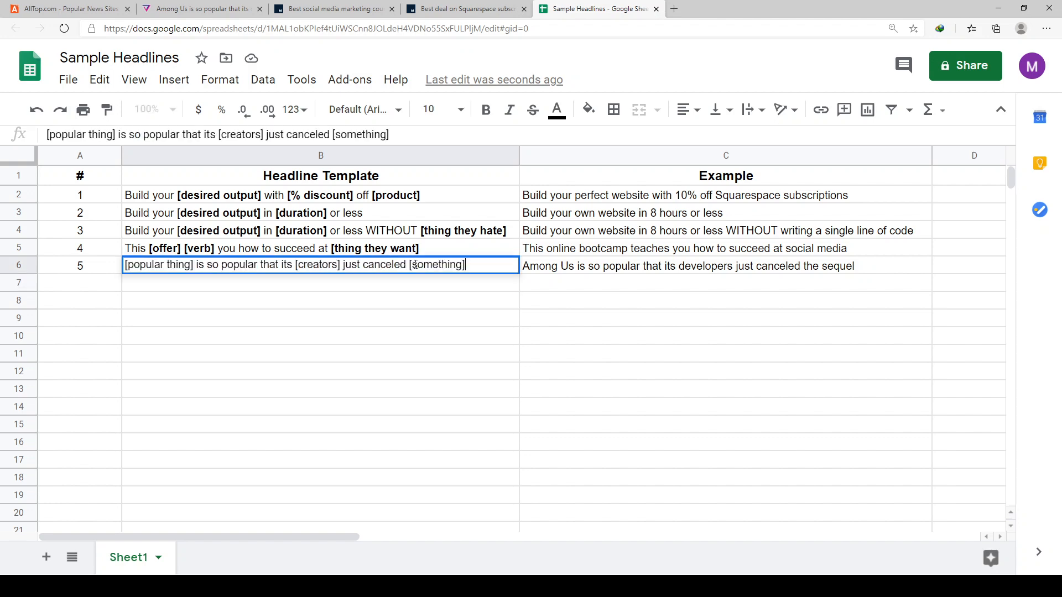
key(Left)
key(Left)
key(Left)
key(Left)
key(Left)
key(Left)
key(Left)
key(Left)
key(Left)
key(Left)
key(Left)
key(Left)
key(BackSpace)
key(BackSpace)
key(BackSpace)
key(BackSpace)
key(BackSpace)
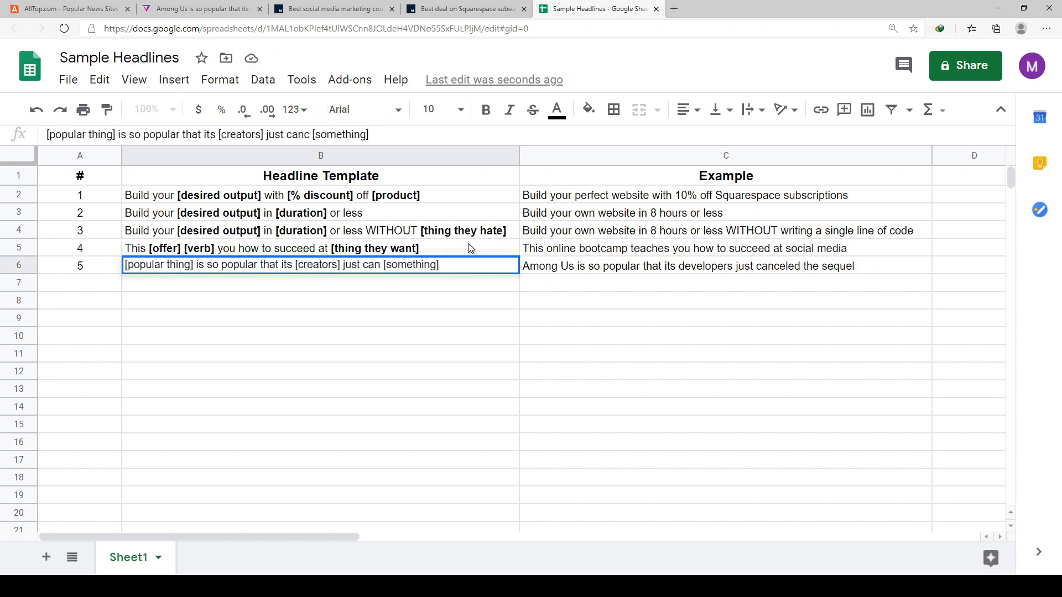
key(BackSpace)
key(BackSpace)
key(BackSpace)
text([)
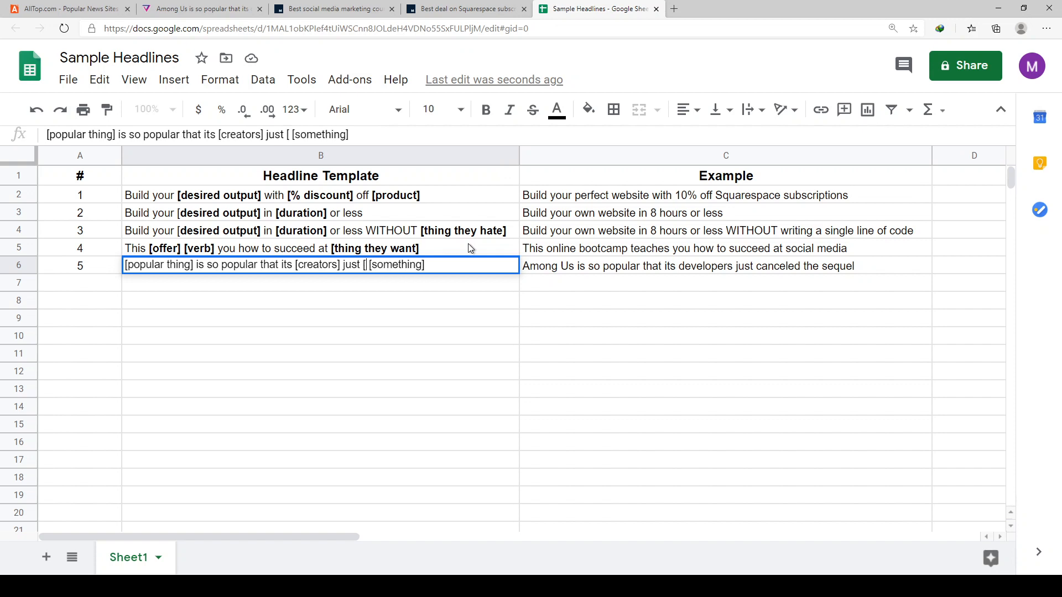
text(verb])
key(Return)
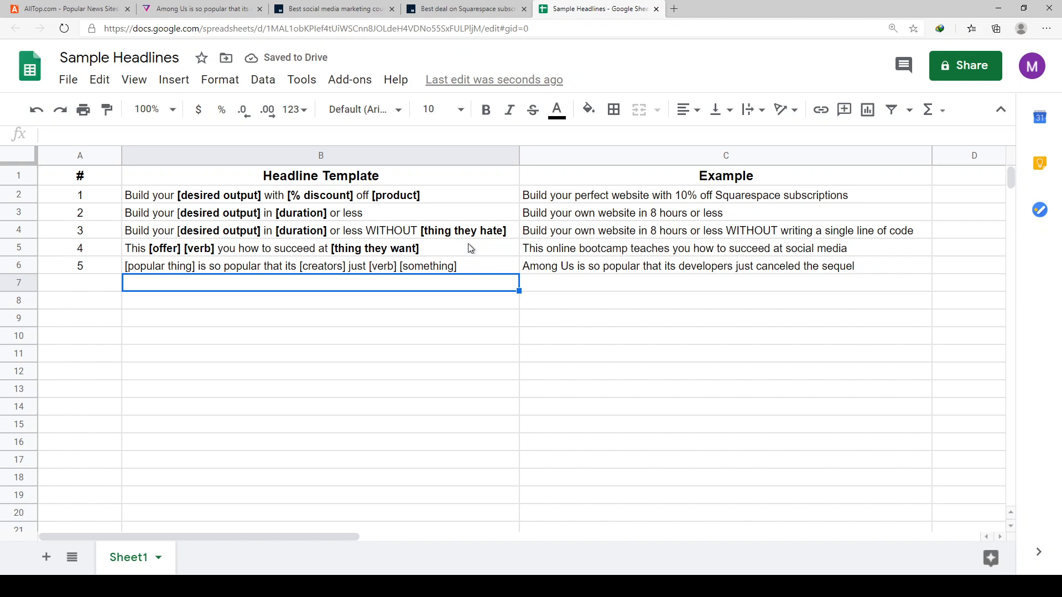
- Replace "its [creators]" in the cell B6 template with the placeholder "[group of people]"
double_click(282, 265)
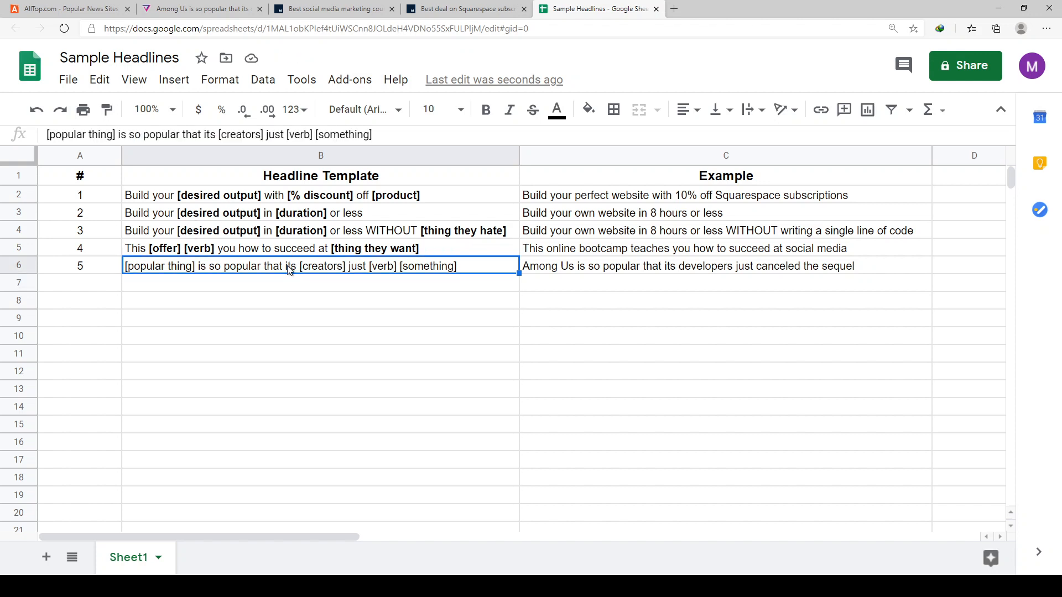
drag(283, 265, 342, 265)
key(BackSpace)
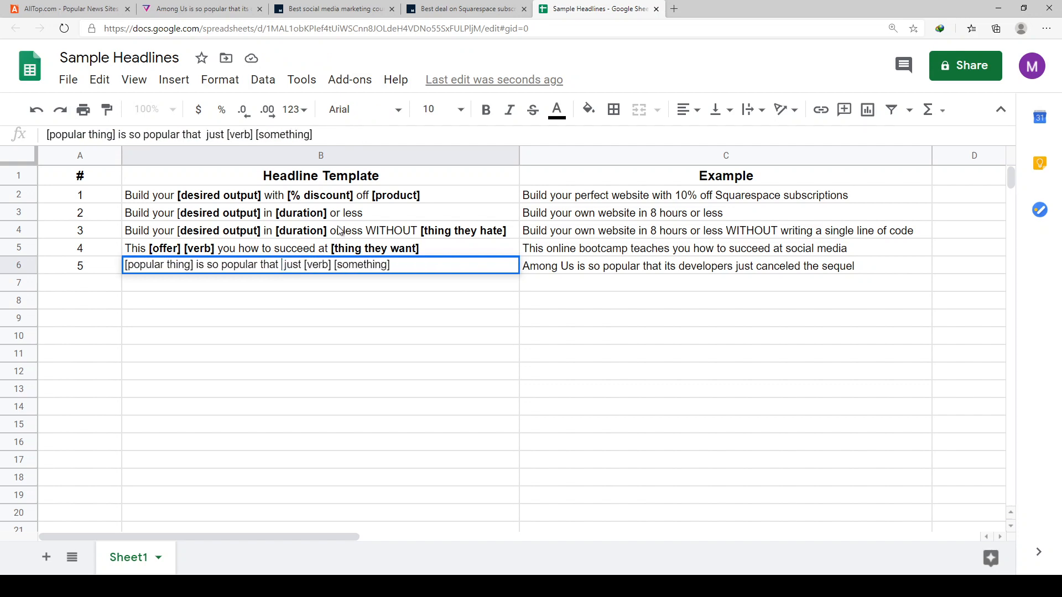
text([)
text(group of peo)
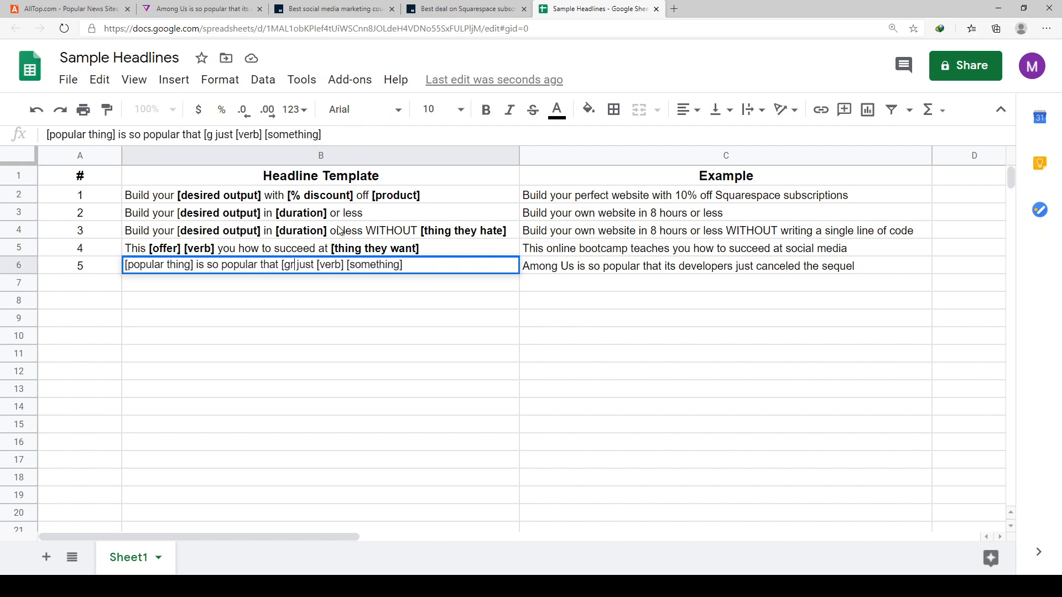
text(ple)
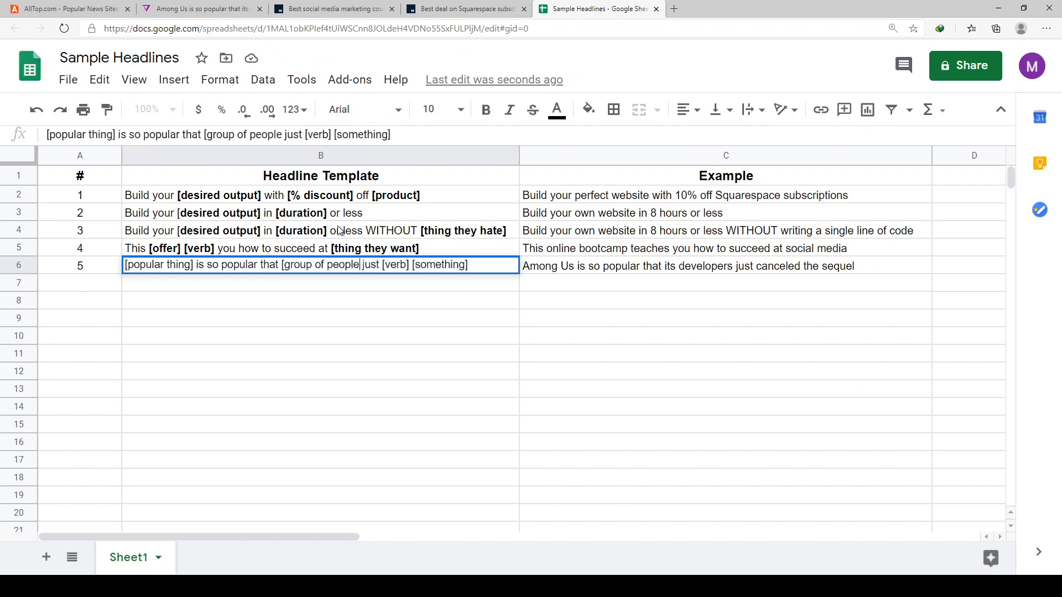
text(])
key(Return)
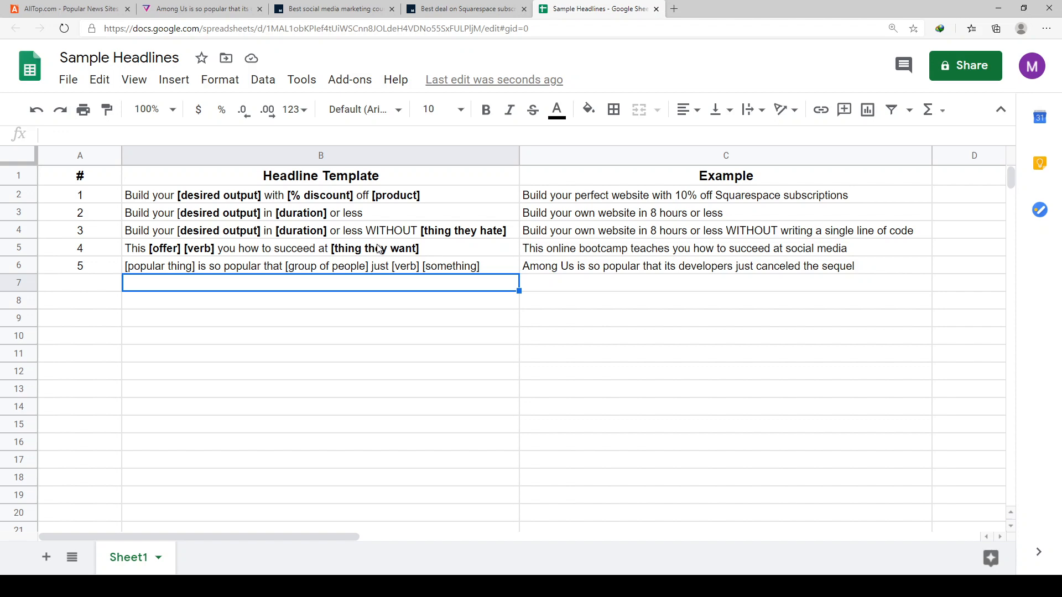
- Search Google for "microsoft buys tiktok" in a new browser tab and look through the result headlines
key(ctrl+t)
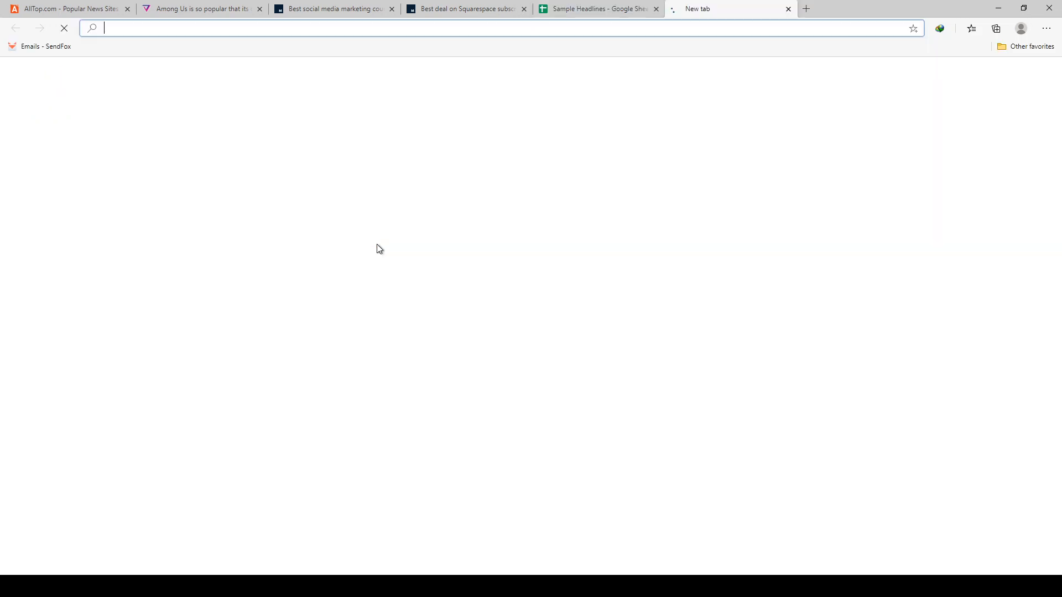
text(micro)
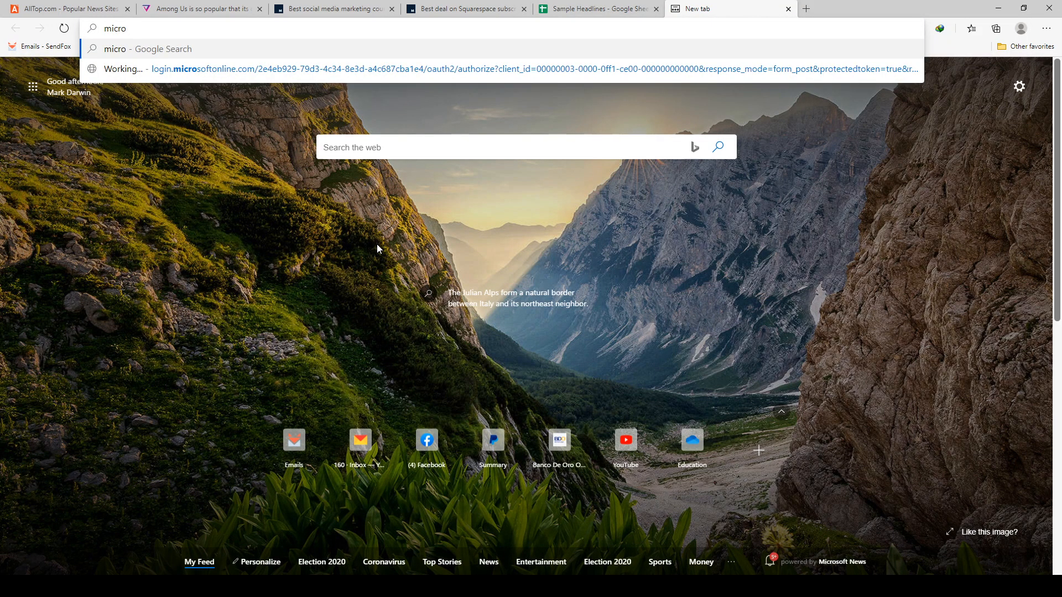
text(soft buys)
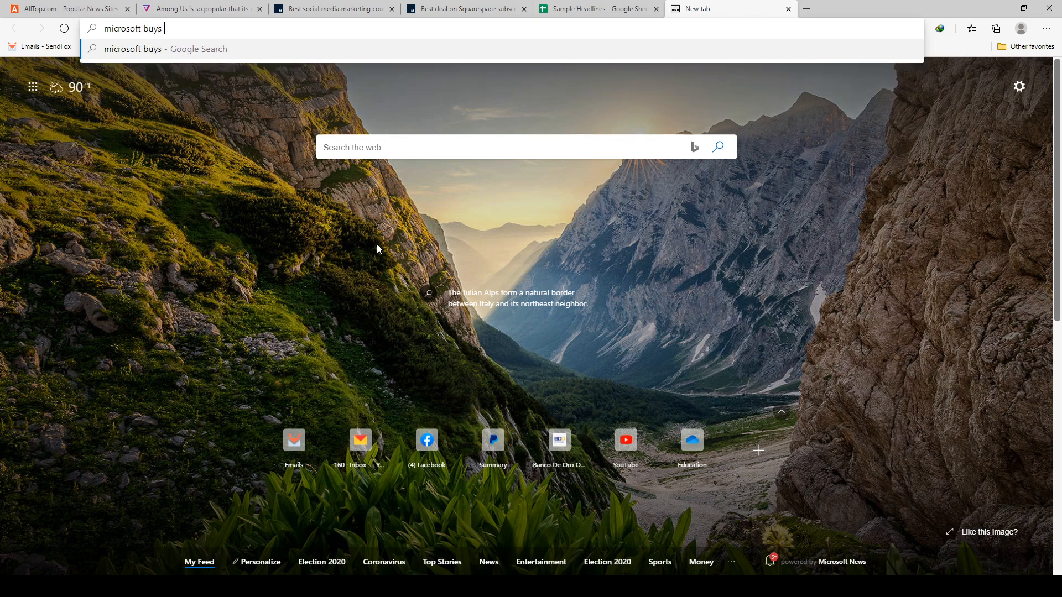
text( tiktok)
key(Return)
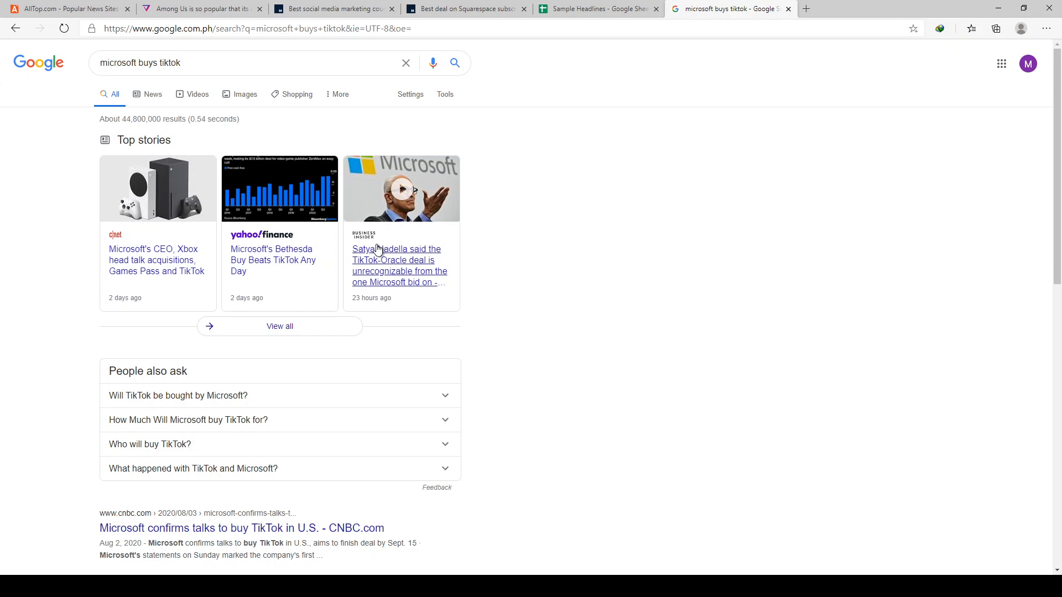
scroll(303, 466, down, 2)
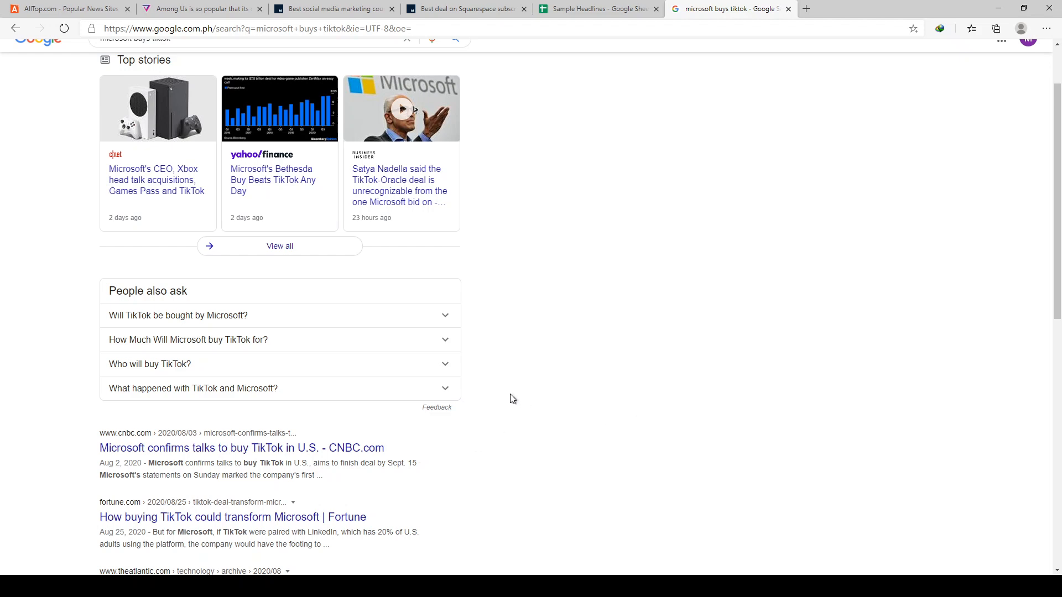
- Search Google for "oracle tiktok" instead and look through the result headlines
scroll(498, 387, up, 2)
click(265, 54)
text(oracle)
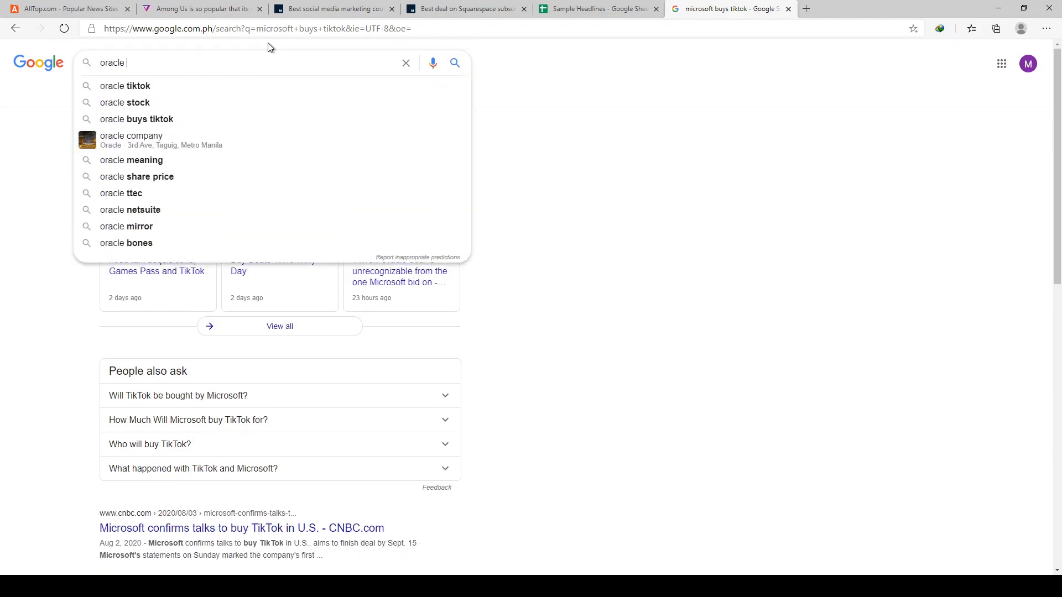
key(Down)
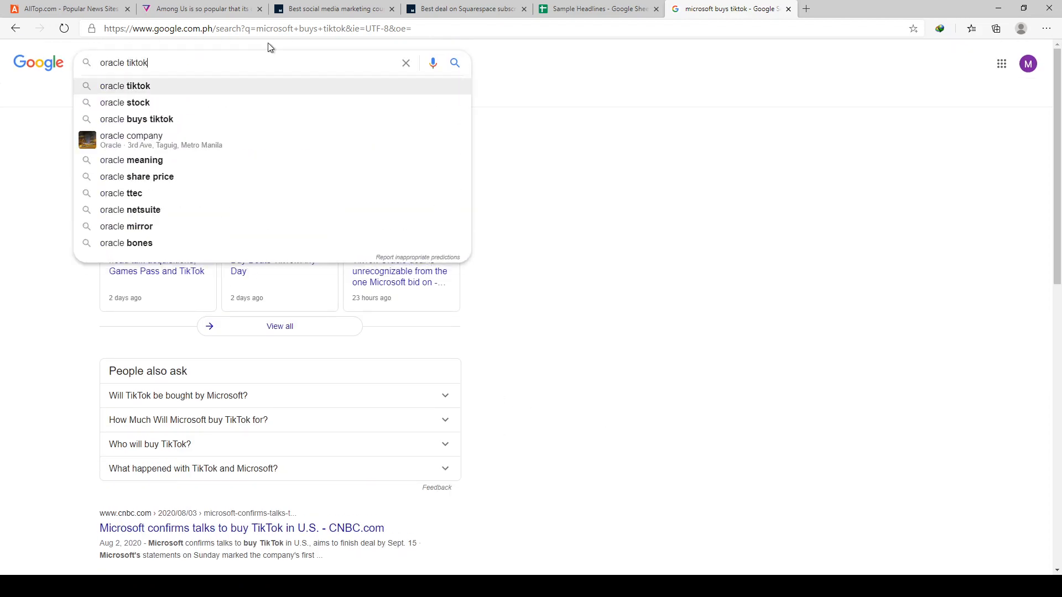
key(Return)
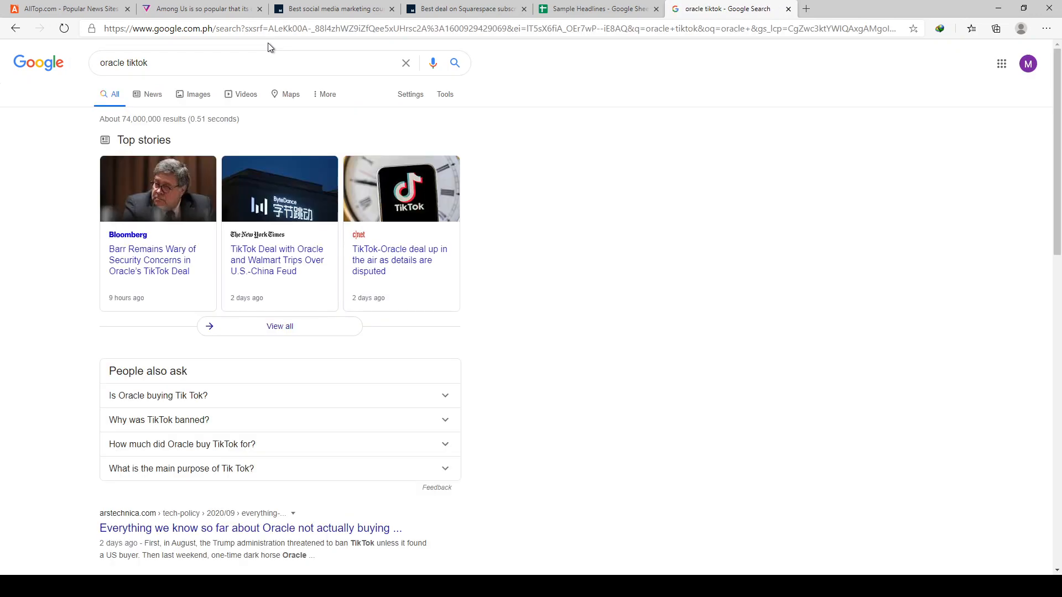
scroll(437, 211, down, 1)
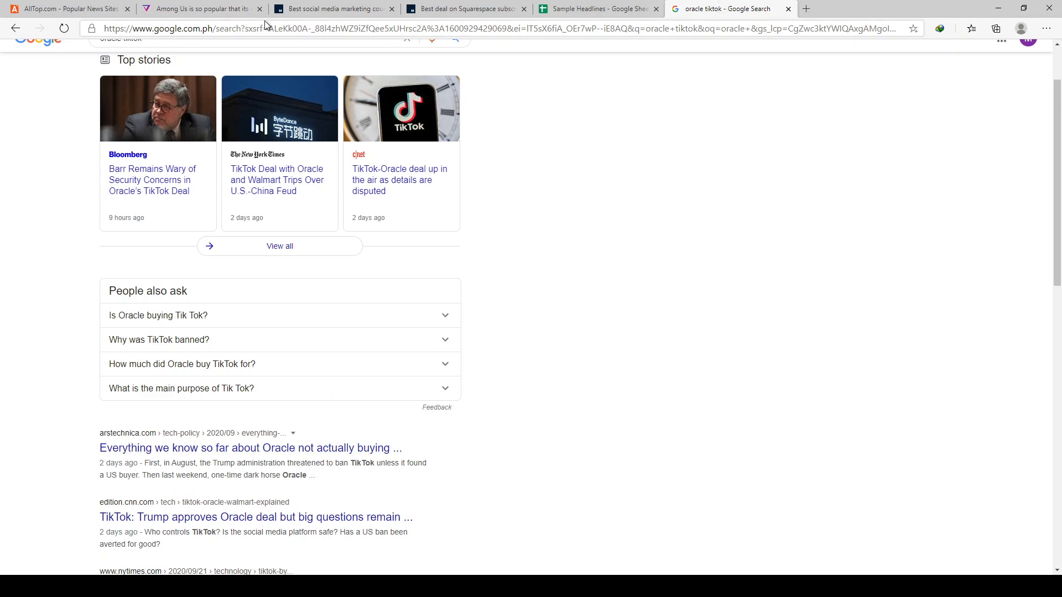
- Return to the Sample Headlines sheet and bold the "[verb] [something]" placeholders in the cell B6 template
click(79, 9)
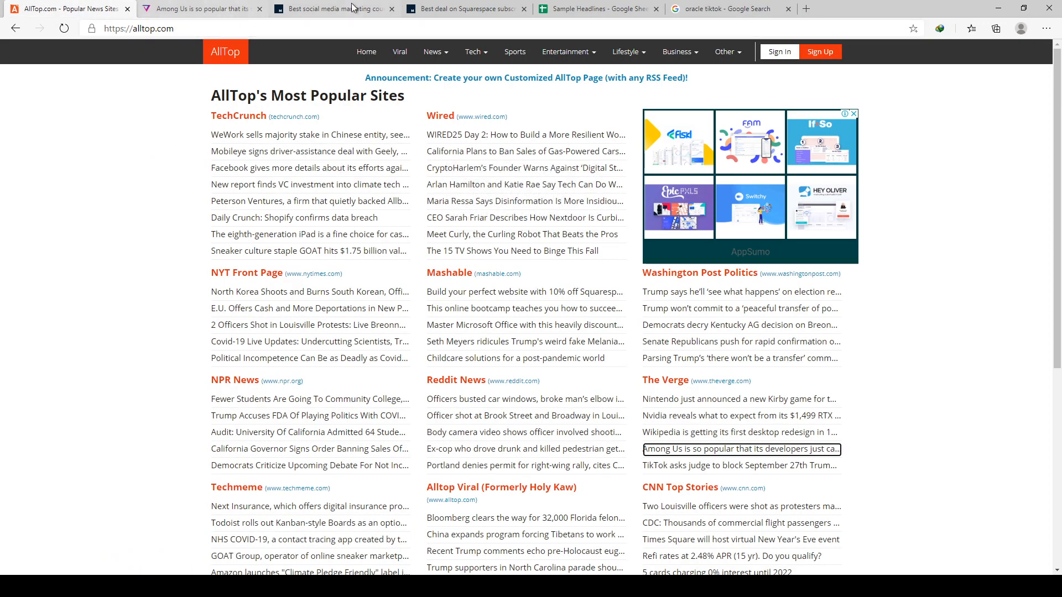
click(221, 9)
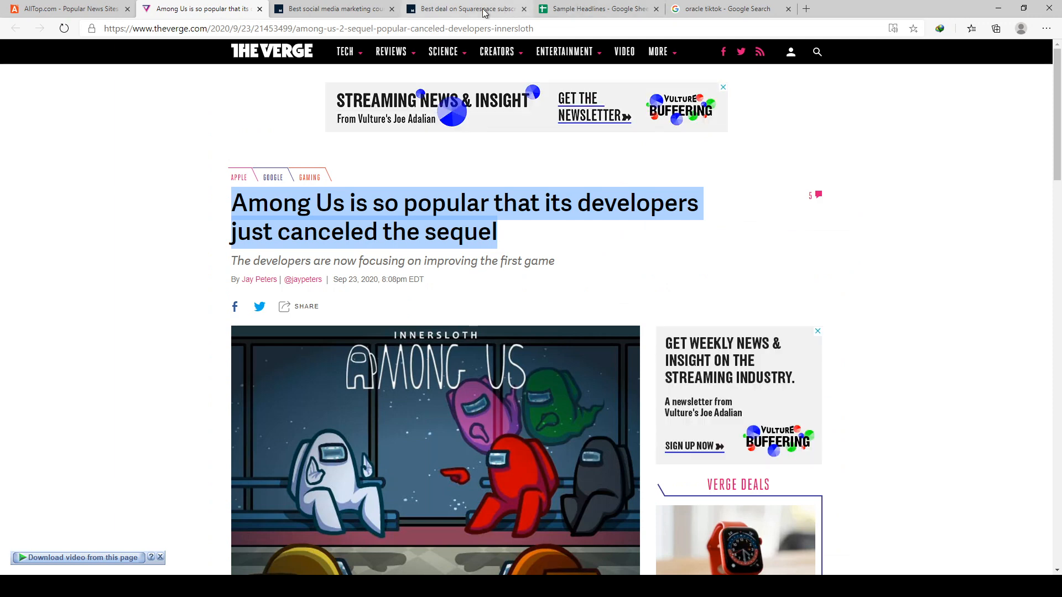
click(483, 13)
click(602, 10)
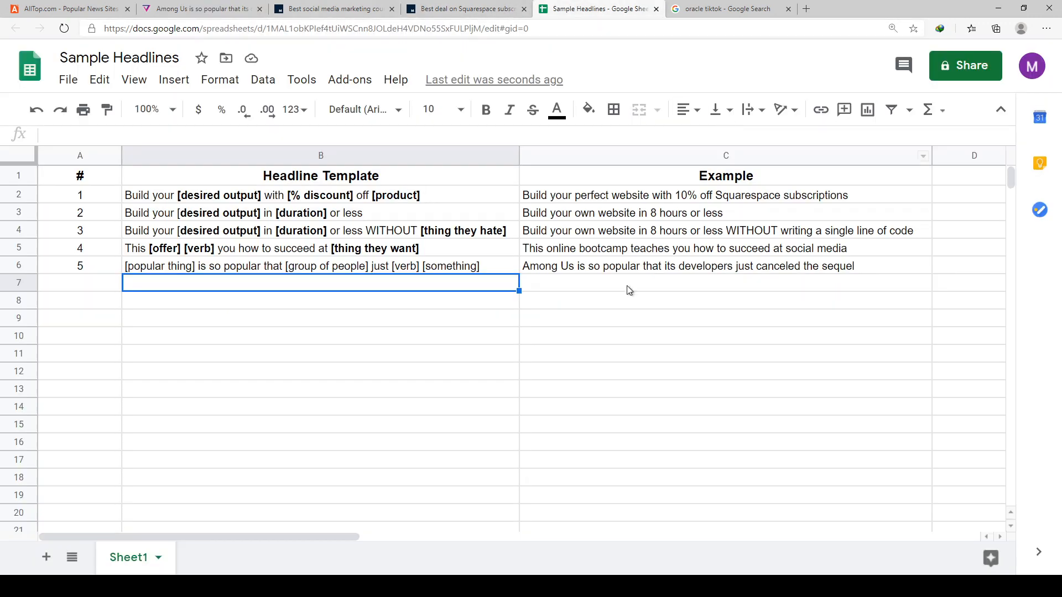
click(483, 266)
triple_click(483, 266)
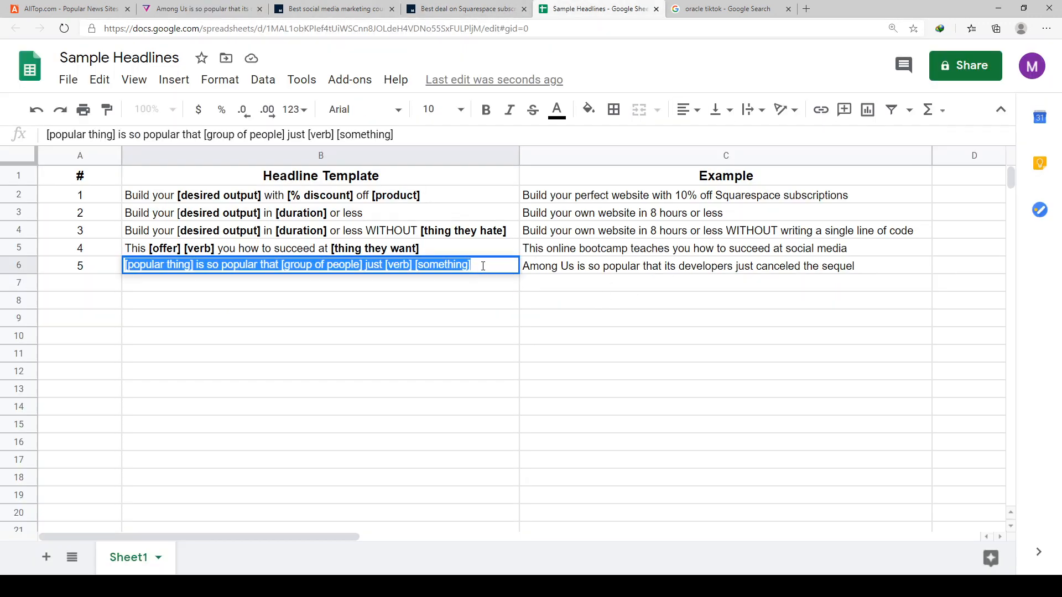
drag(484, 263, 386, 267)
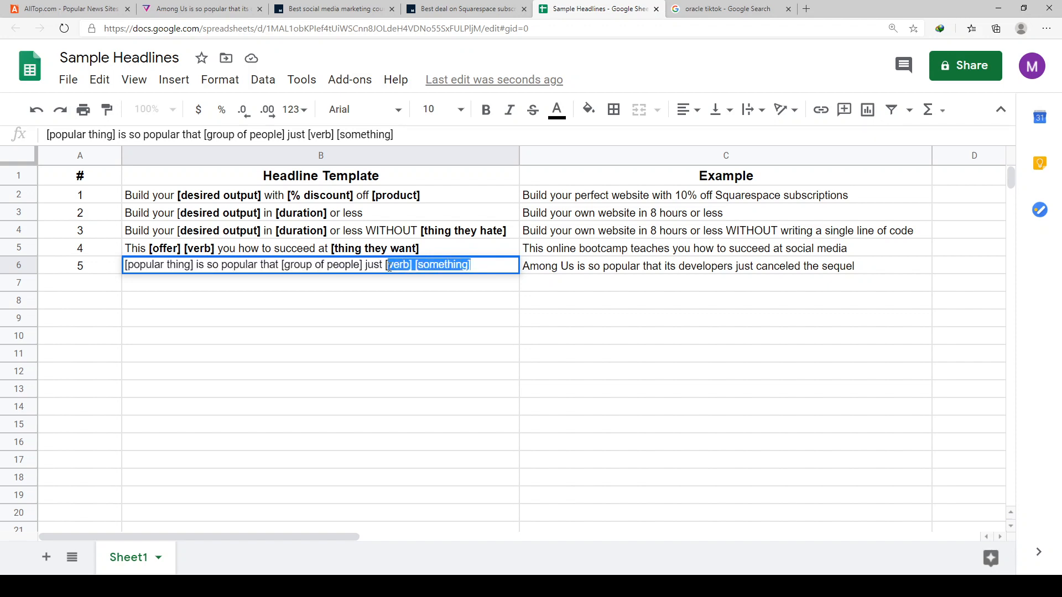
key(ctrl+b)
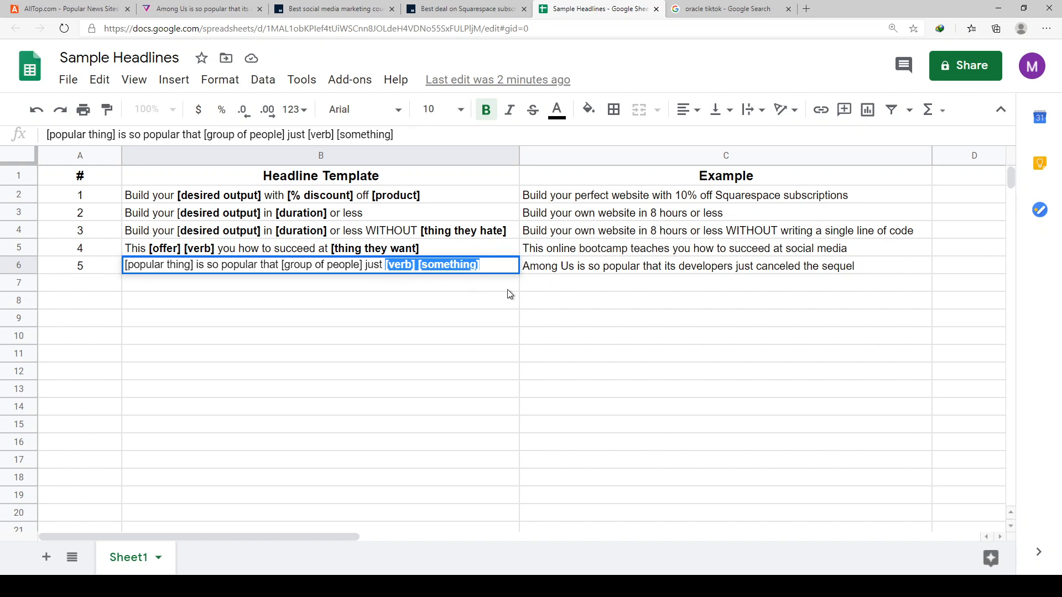
click(507, 290)
- Bold the "[group of people]" placeholder in the cell B6 template
double_click(367, 271)
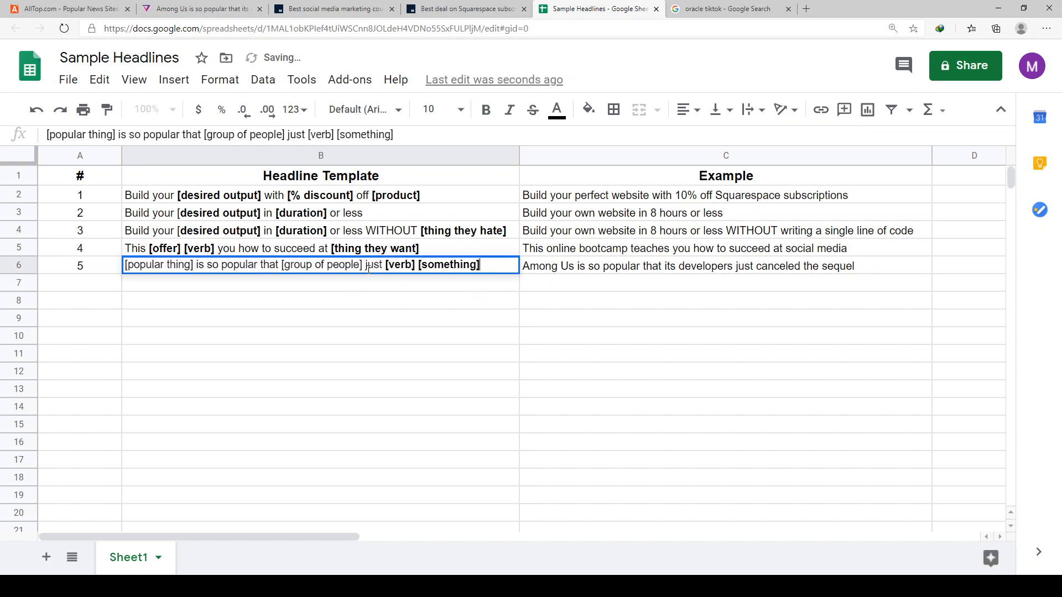
drag(365, 267, 281, 268)
key(ctrl+b)
click(327, 338)
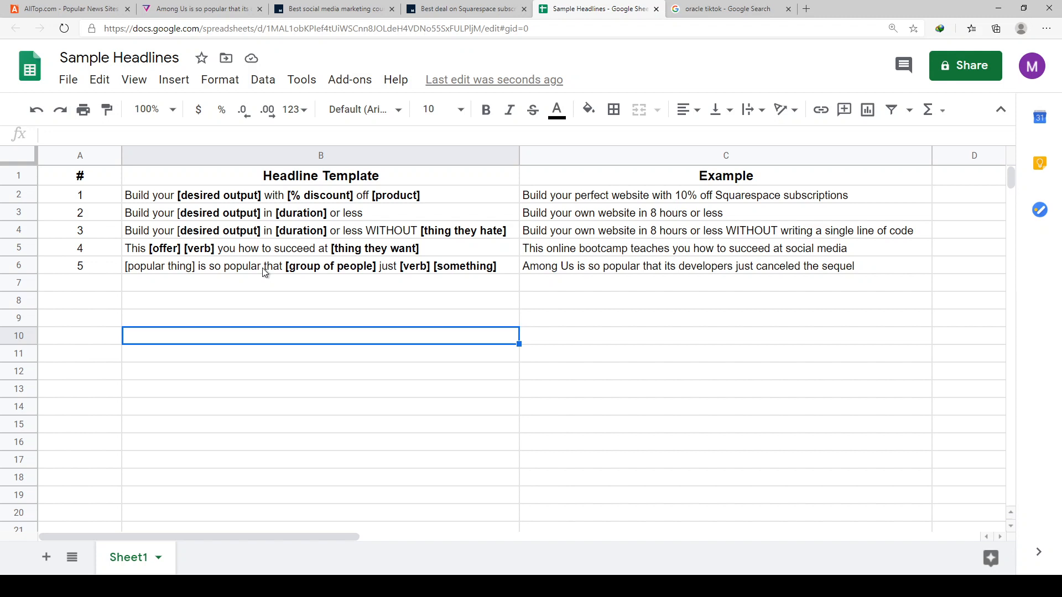
- Bold the "[popular thing]" placeholder at the start of the cell B6 template
triple_click(197, 268)
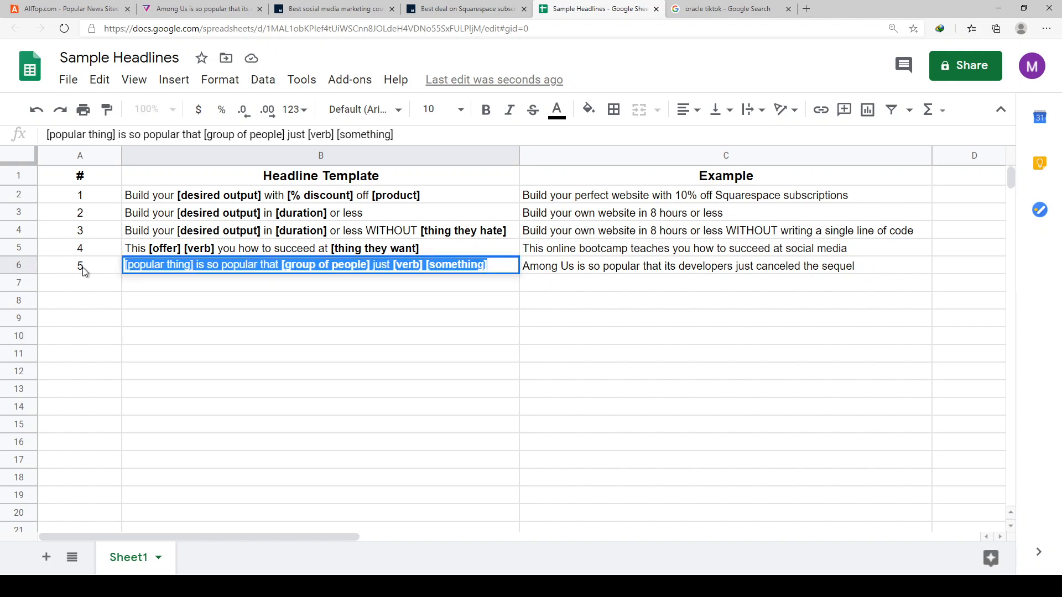
click(195, 267)
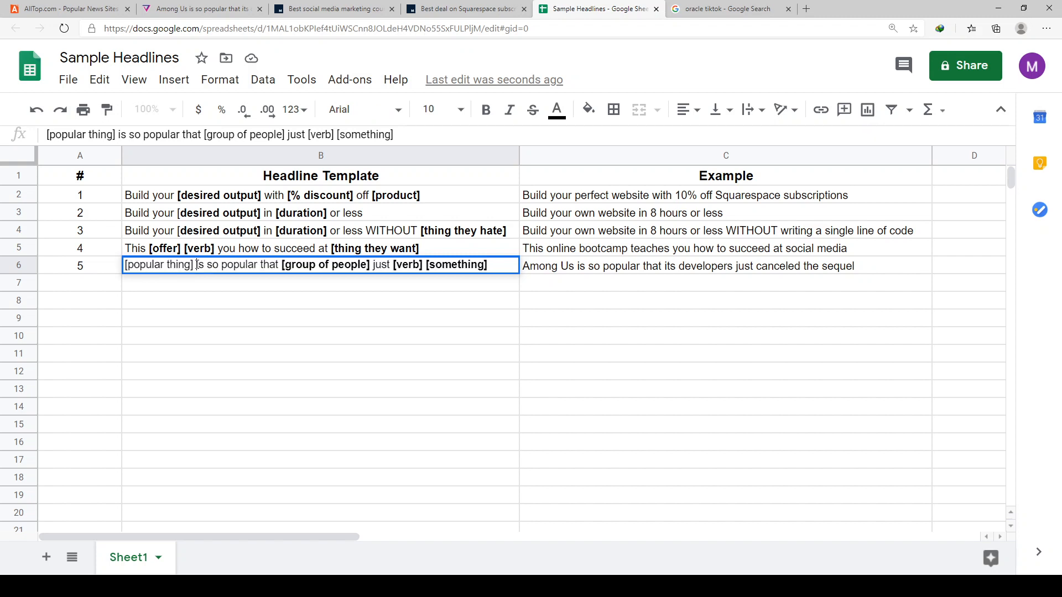
drag(196, 268, 151, 265)
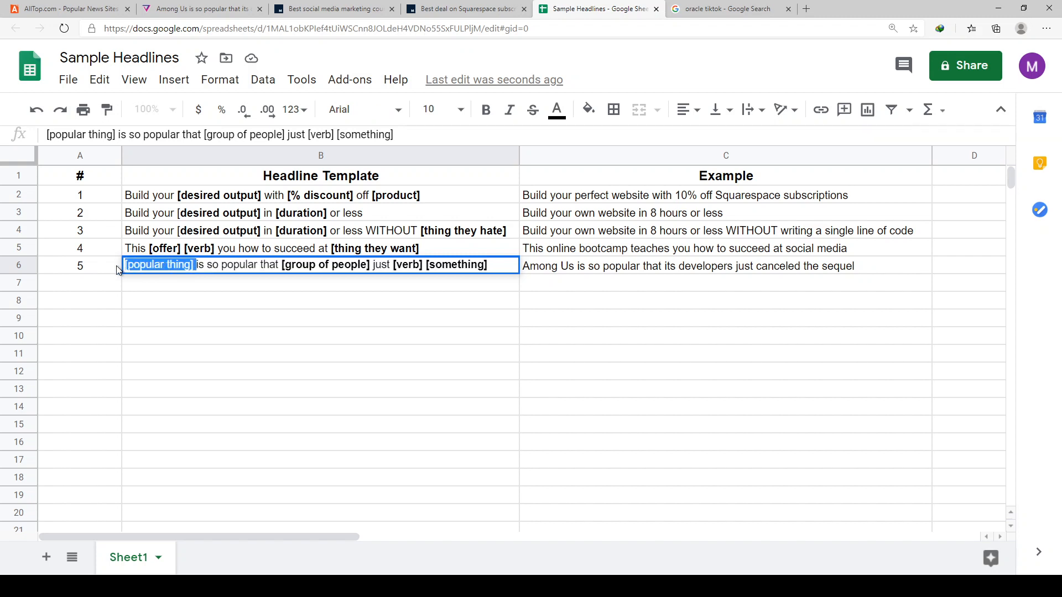
key(ctrl+b)
click(231, 286)
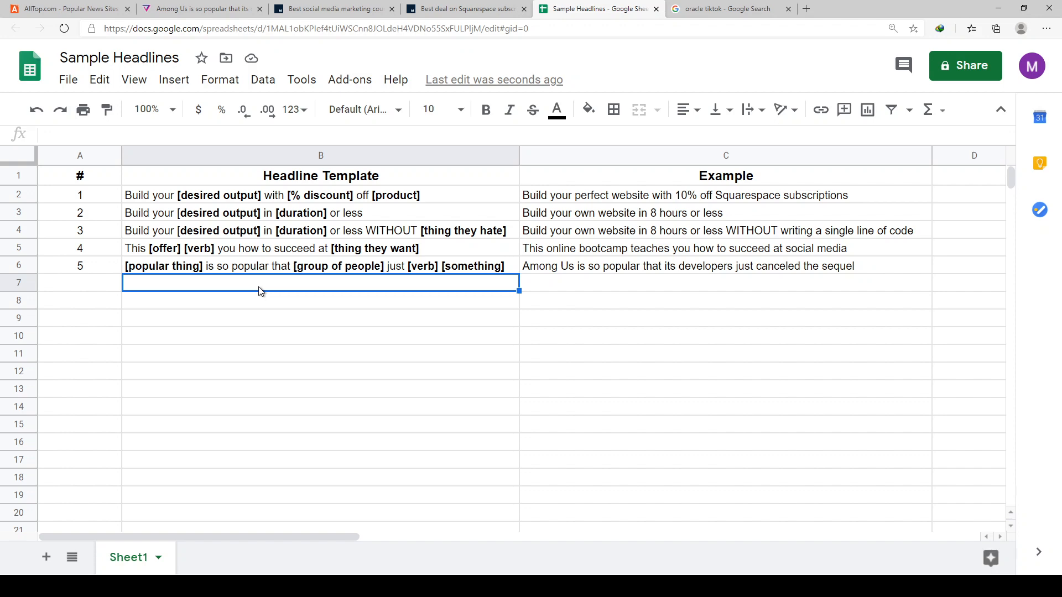
- Go back to The Verge's Among Us article and highlight its publication date under the headline
click(67, 9)
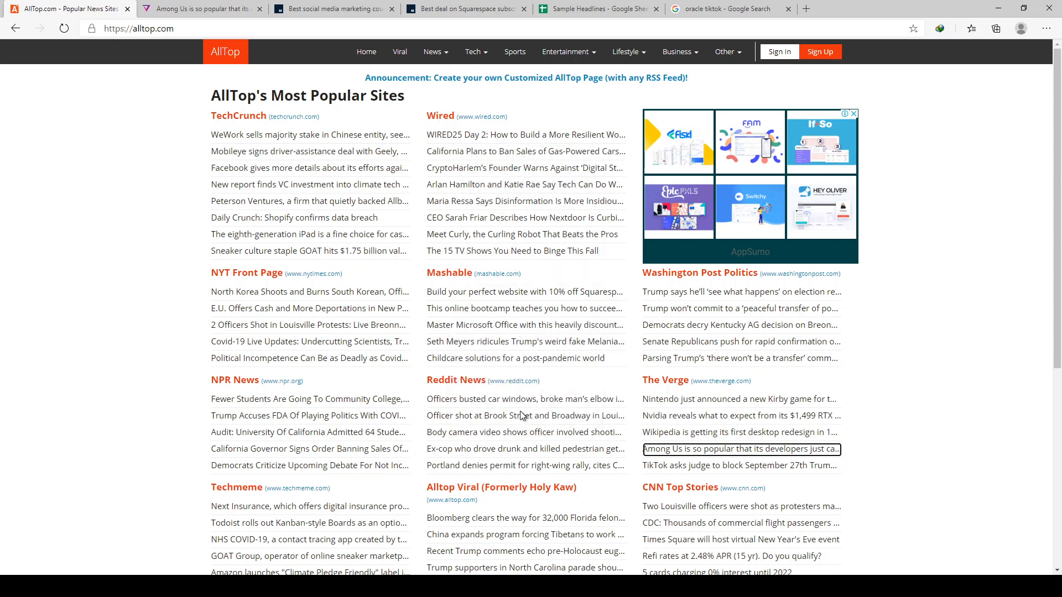
key(ctrl+Tab)
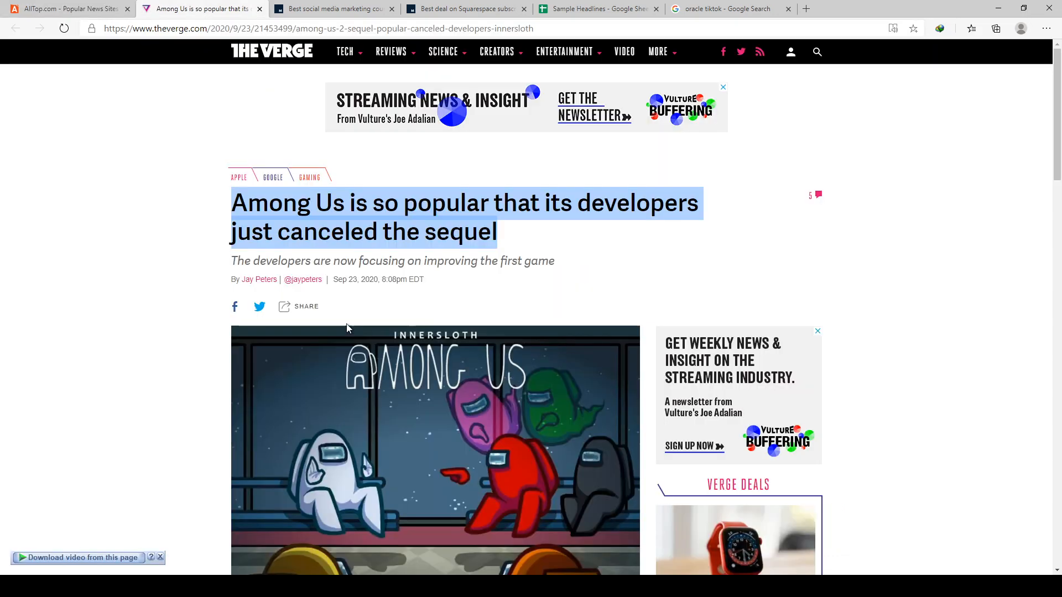
click(198, 243)
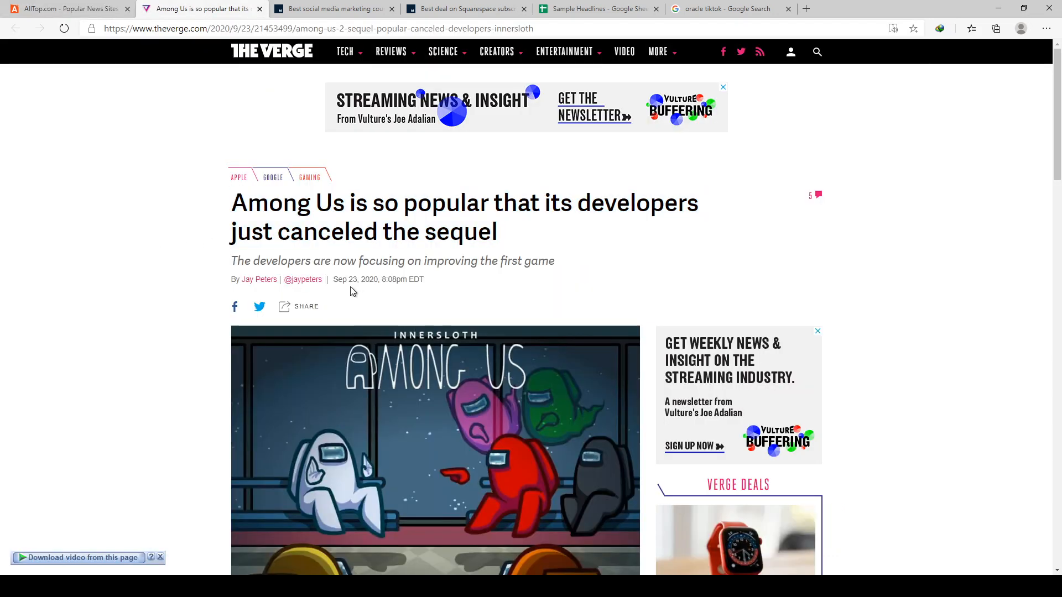
drag(335, 282, 378, 283)
- Return to AllTop's Most Popular Sites and look over the headlines listed for all of its news sources
click(112, 12)
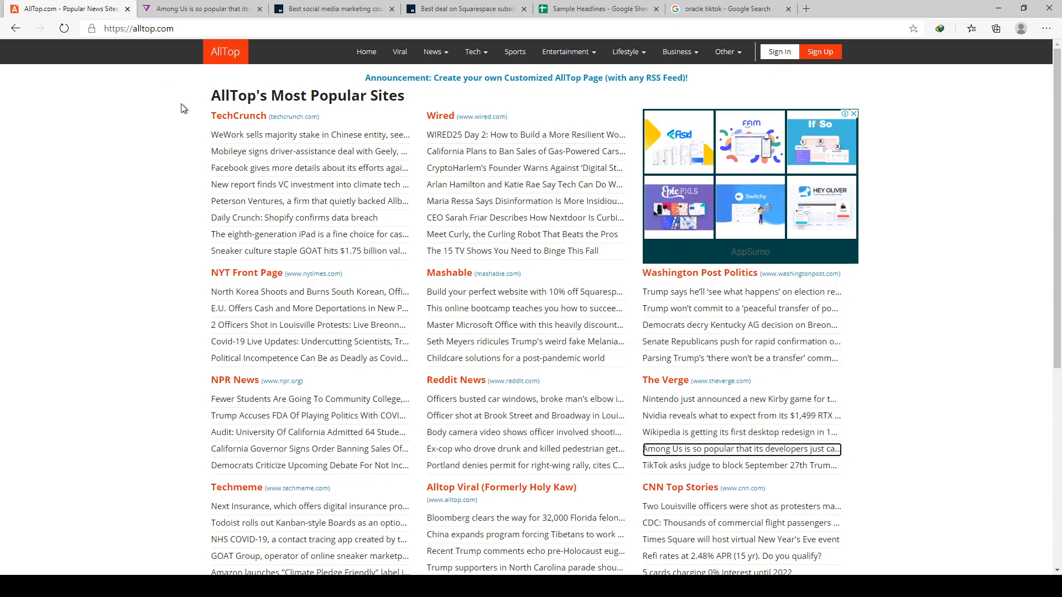
scroll(205, 198, down, 7)
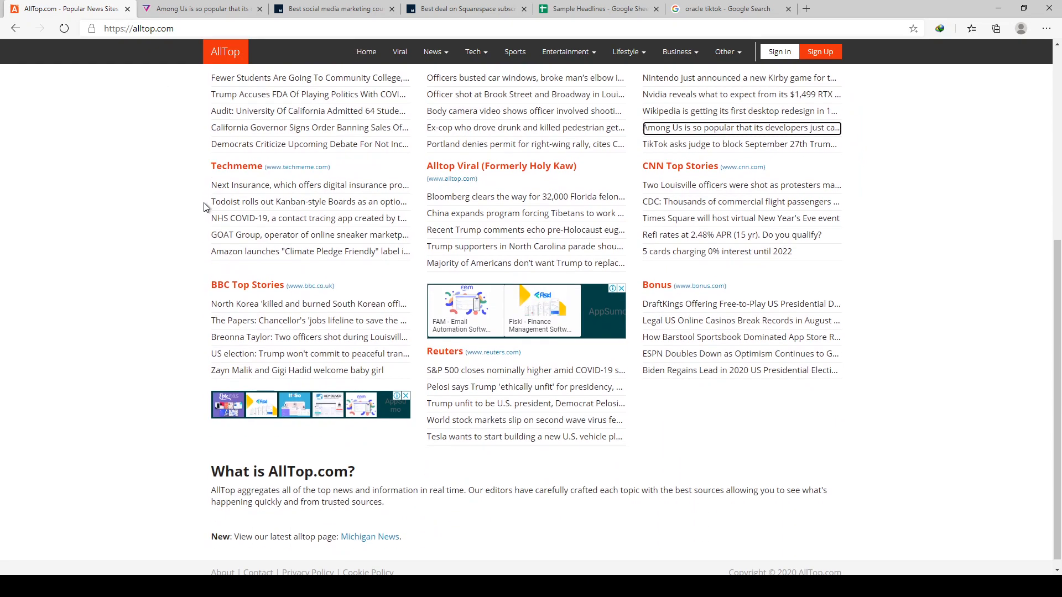
scroll(203, 203, up, 7)
drag(192, 104, 814, 479)
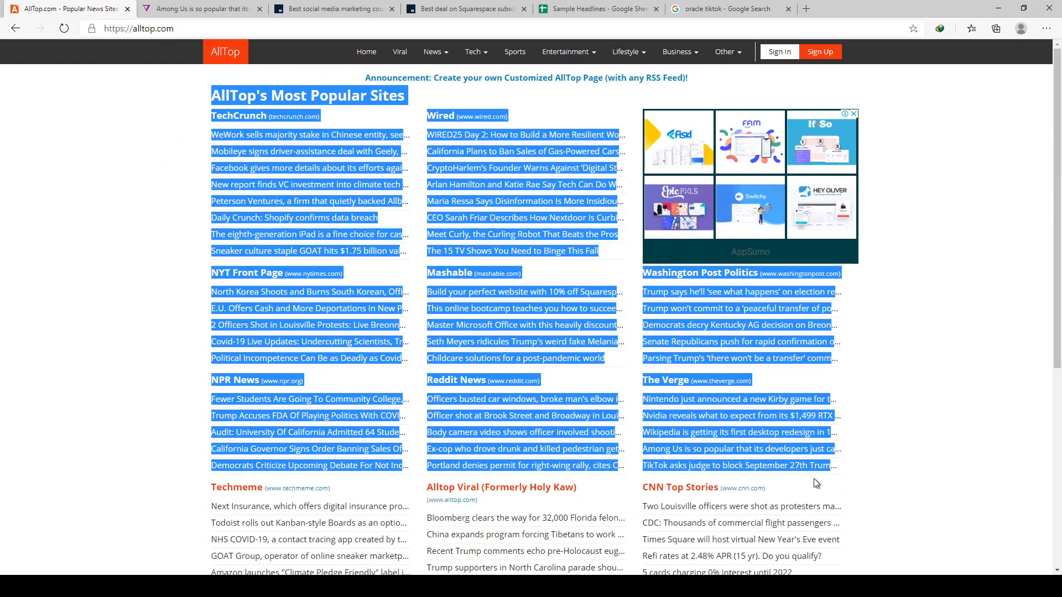
scroll(853, 417, down, 4)
click(895, 453)
drag(781, 510, 393, 225)
scroll(318, 256, up, 5)
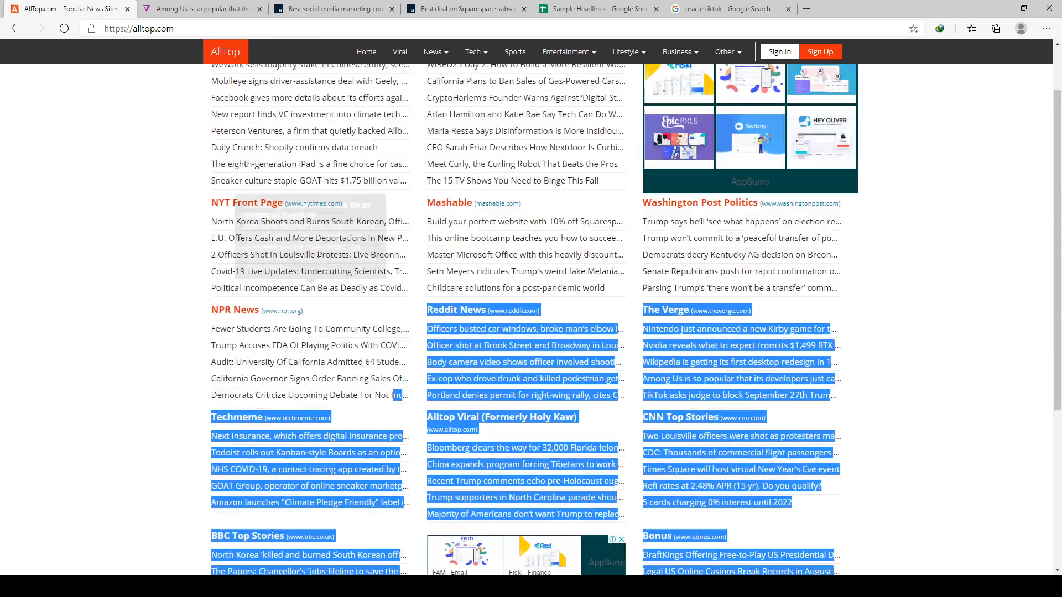
scroll(269, 303, down, 5)
scroll(350, 303, up, 5)
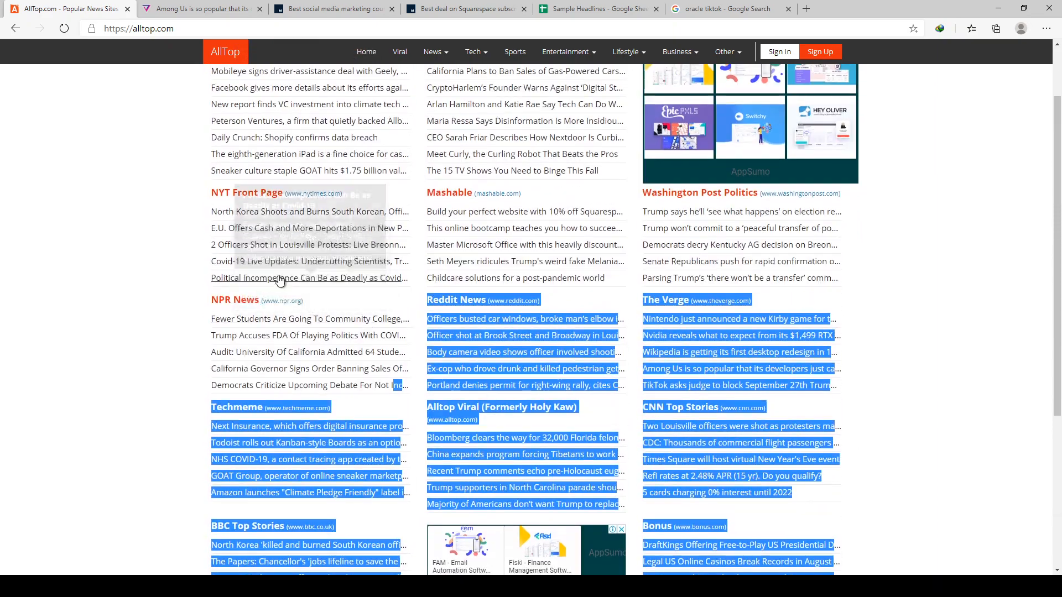
drag(193, 113, 934, 488)
scroll(870, 465, down, 5)
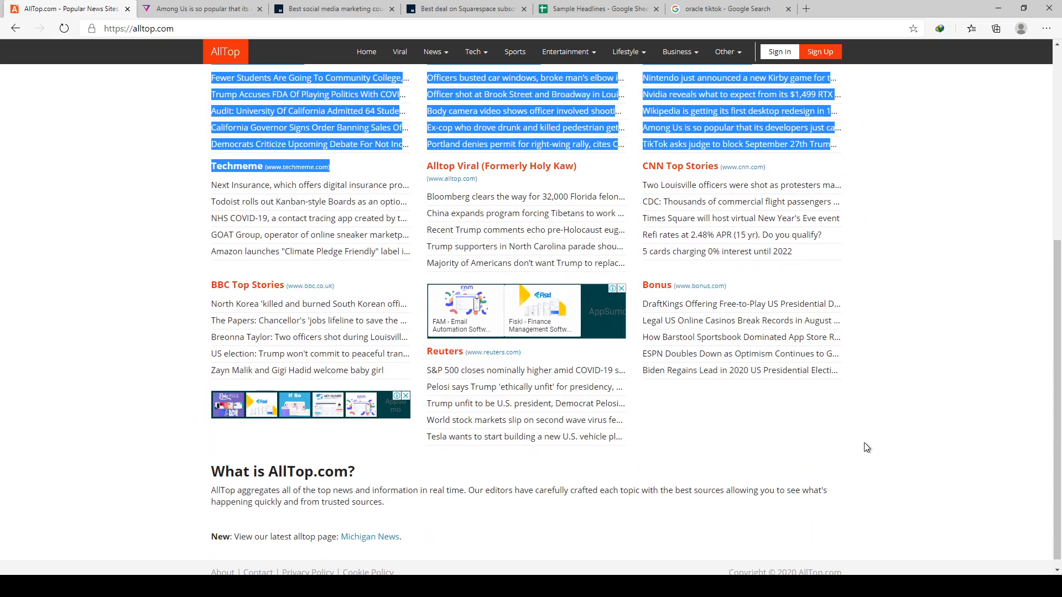
scroll(864, 447, up, 3)
scroll(862, 450, down, 3)
scroll(854, 448, up, 5)
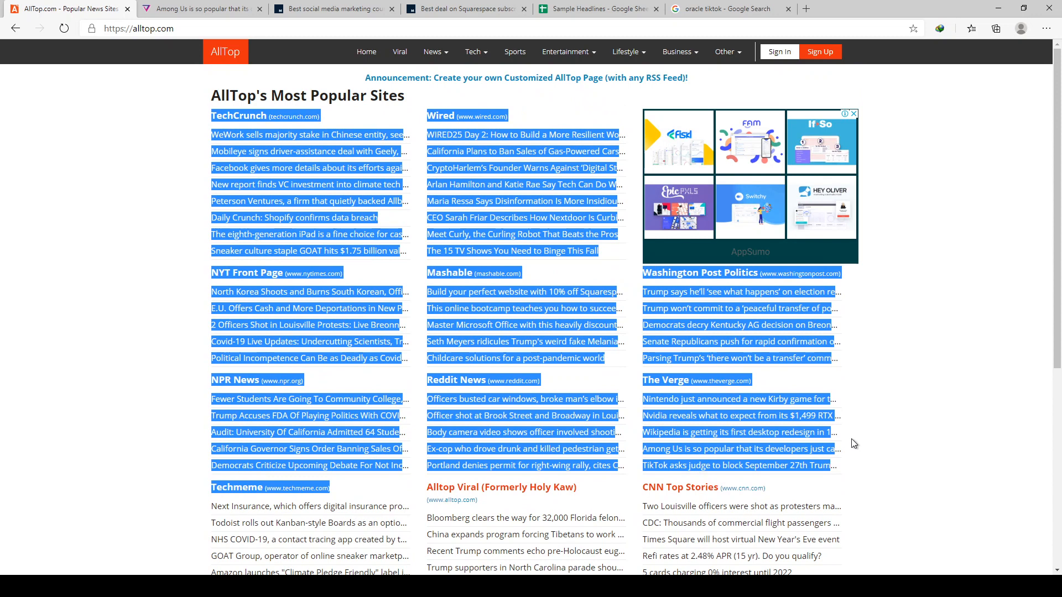
- Open AllTop's Ecommerce topic from the Tech category and look through the headlines of its popular sites
click(475, 52)
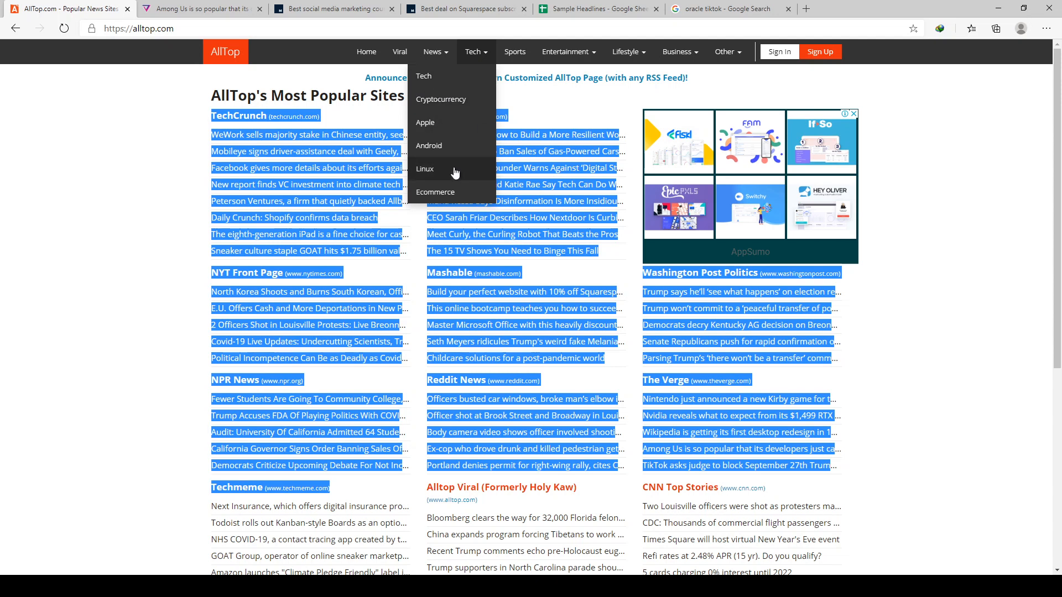
click(451, 191)
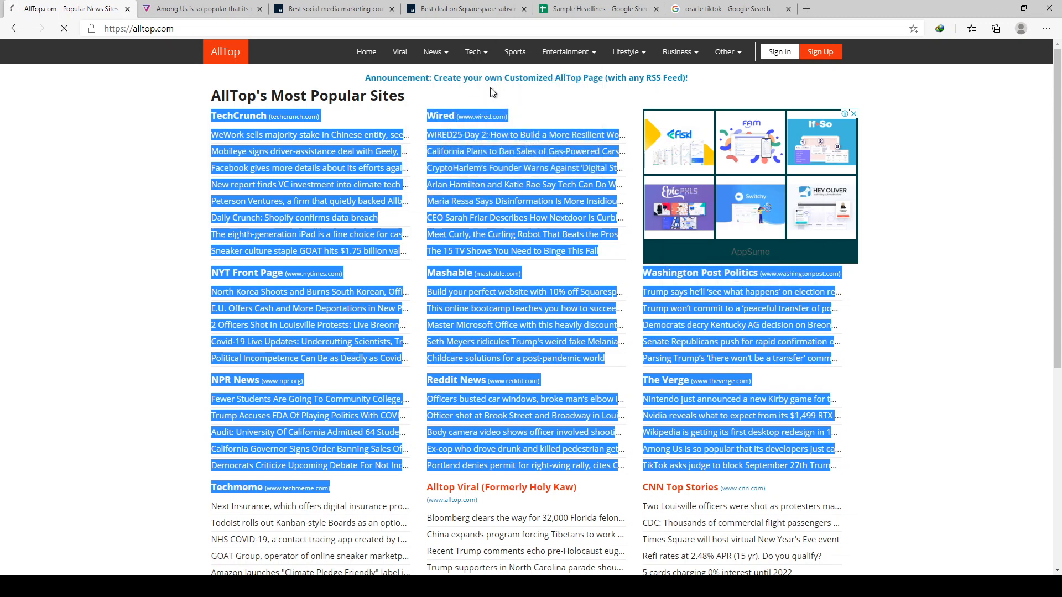
click(115, 315)
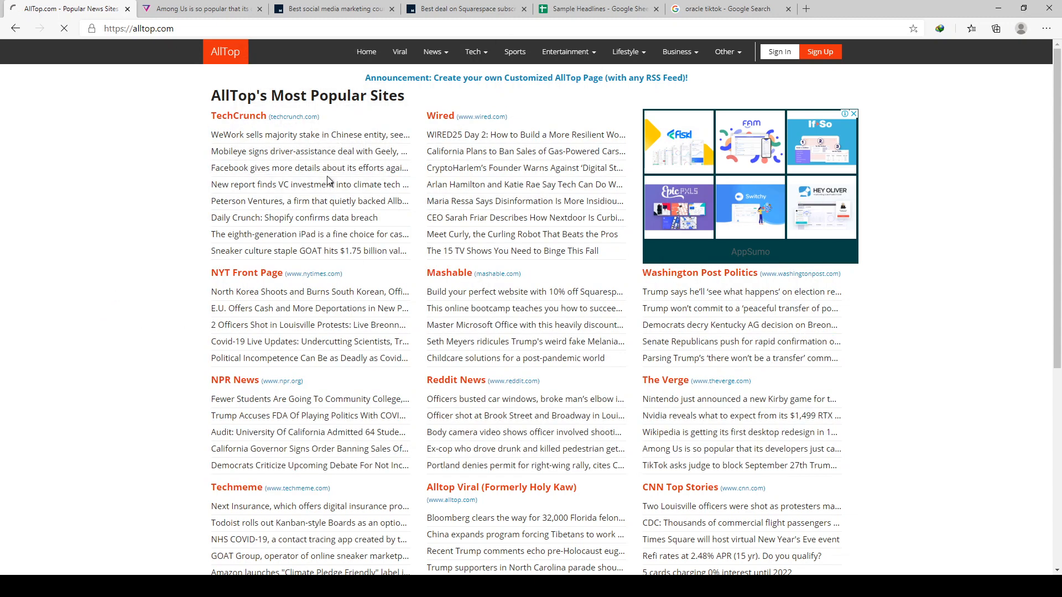
scroll(328, 180, down, 1)
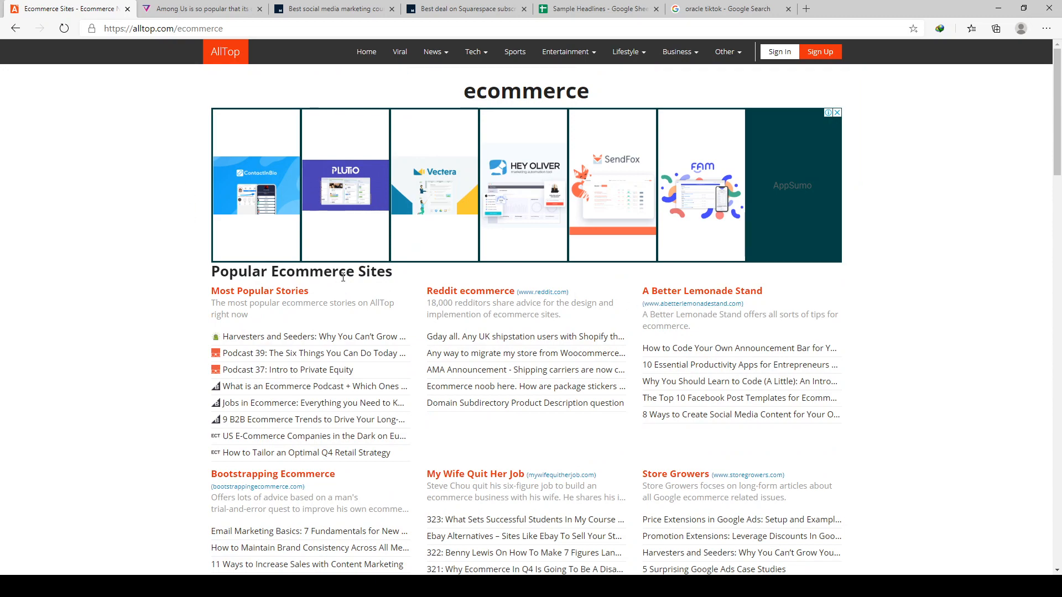
scroll(343, 277, down, 3)
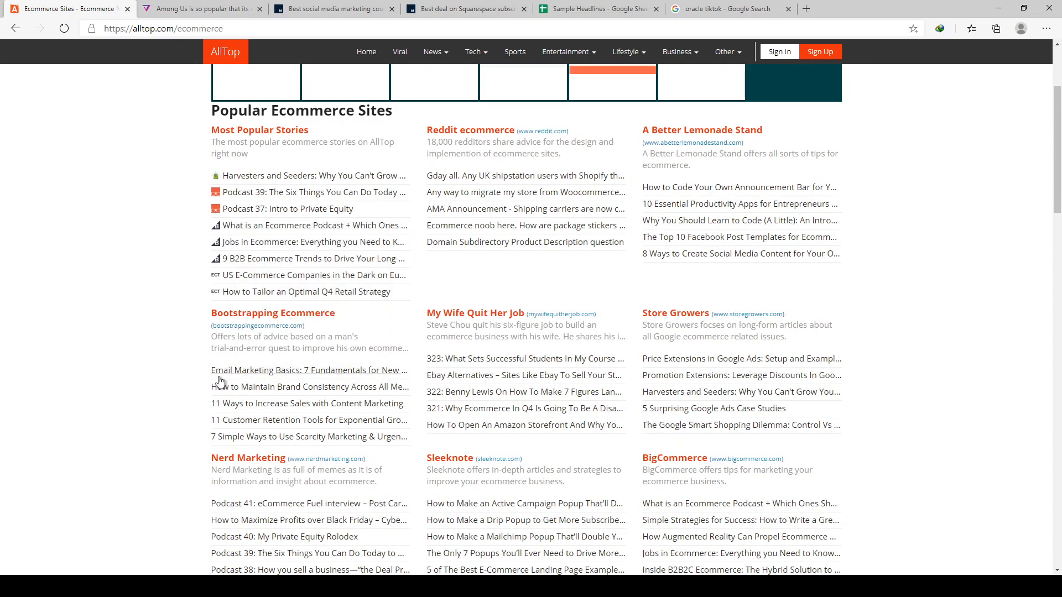
mouse_move(281, 380)
- Open the AllTop home page in a separate browser tab and look through its popular news headlines
middle_click(365, 53)
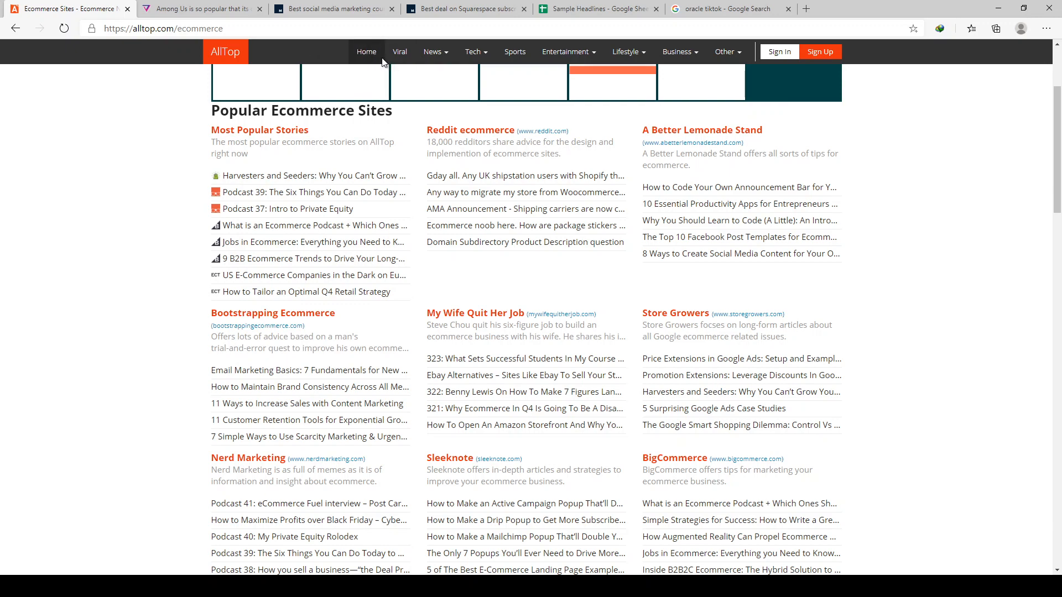
click(203, 10)
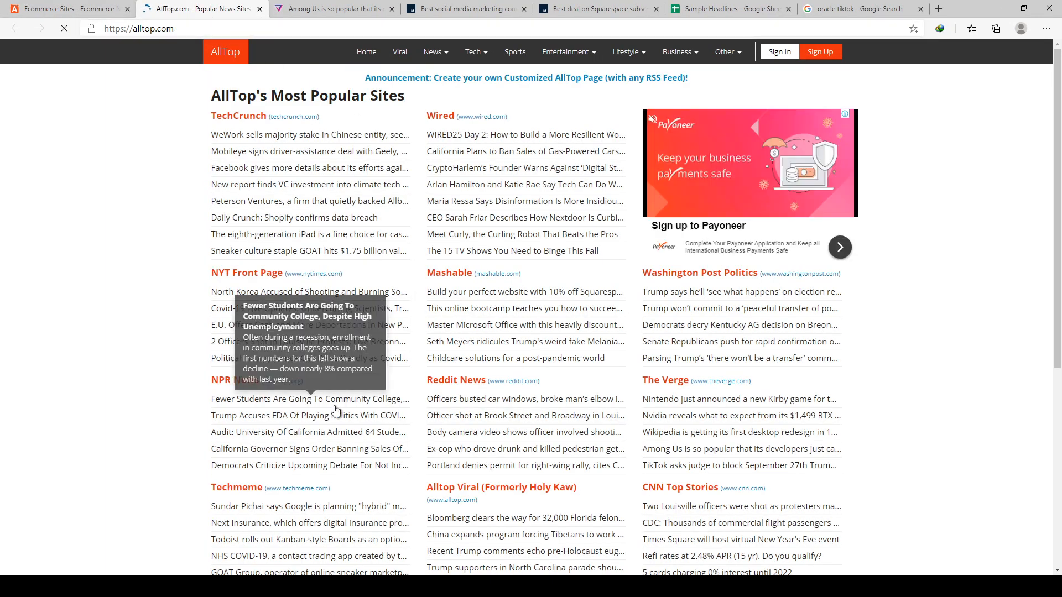
scroll(339, 374, down, 4)
- Look further through the headlines on AllTop's Ecommerce page, and return to the Sample Headlines sheet
click(78, 10)
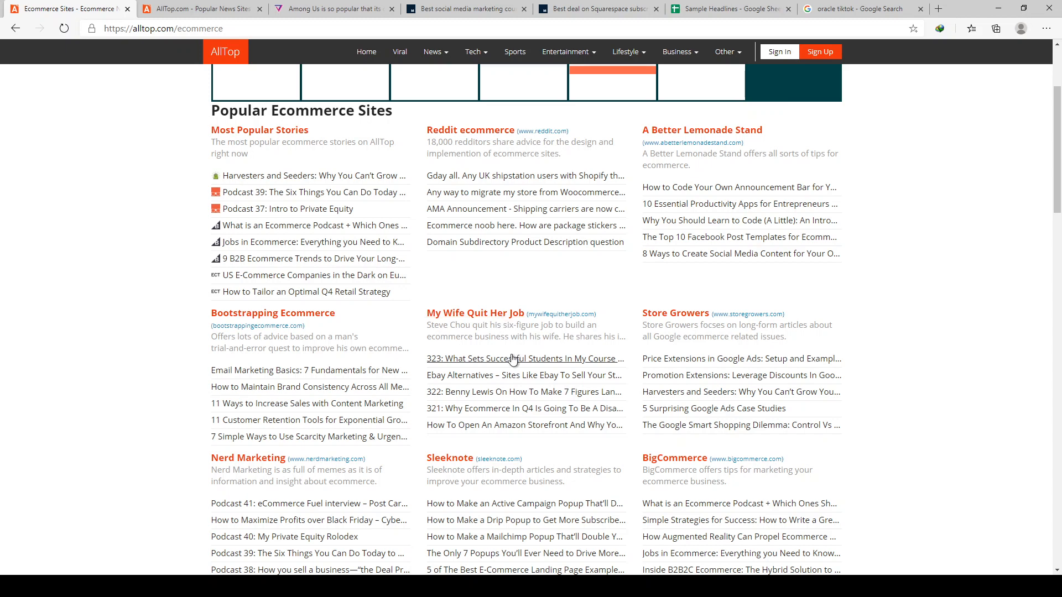
mouse_move(507, 365)
scroll(507, 365, down, 9)
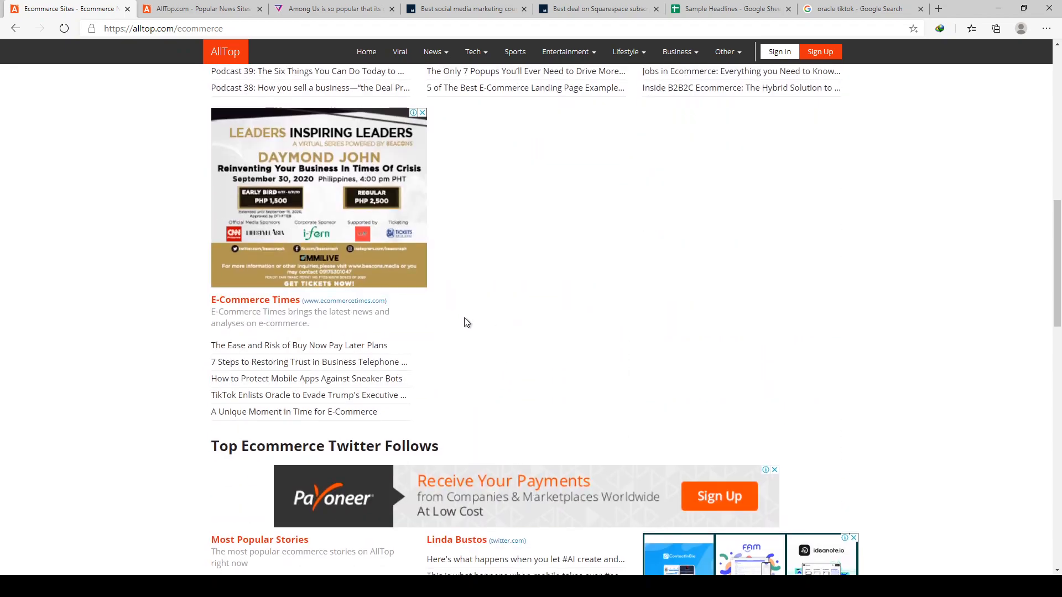
scroll(366, 507, up, 3)
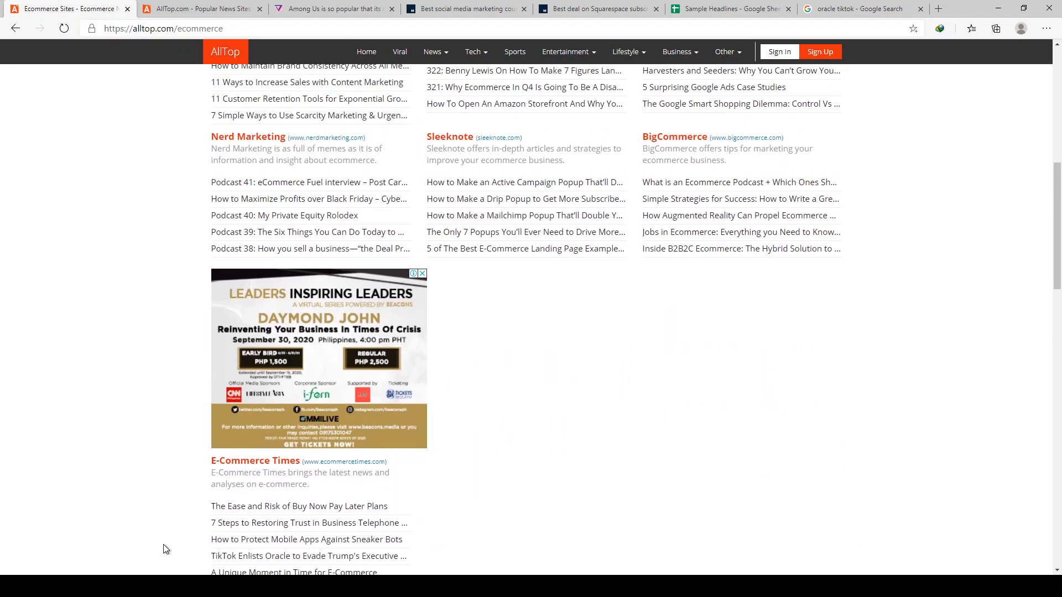
click(166, 586)
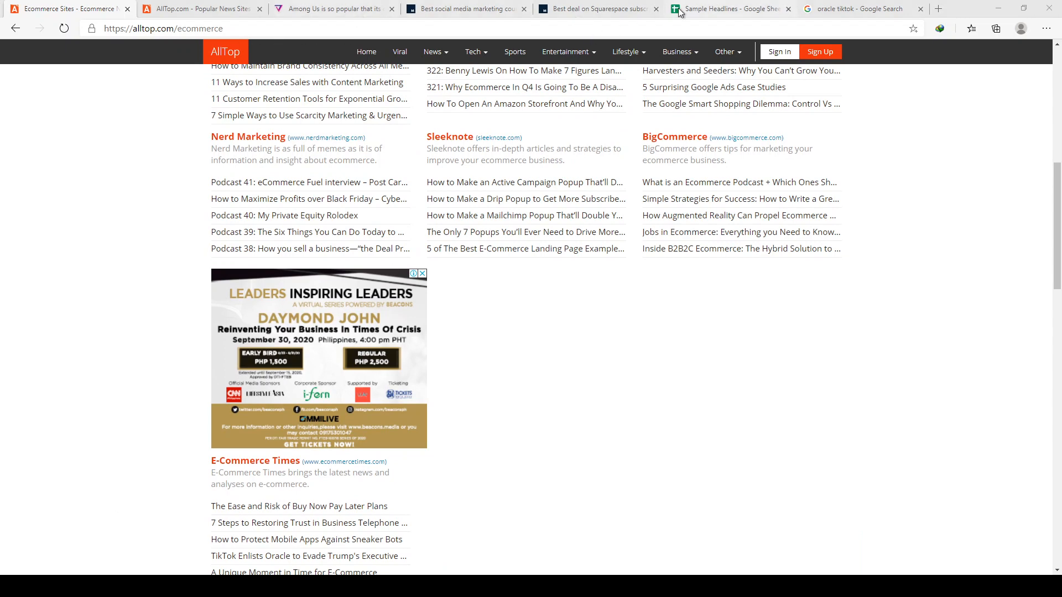
click(749, 14)
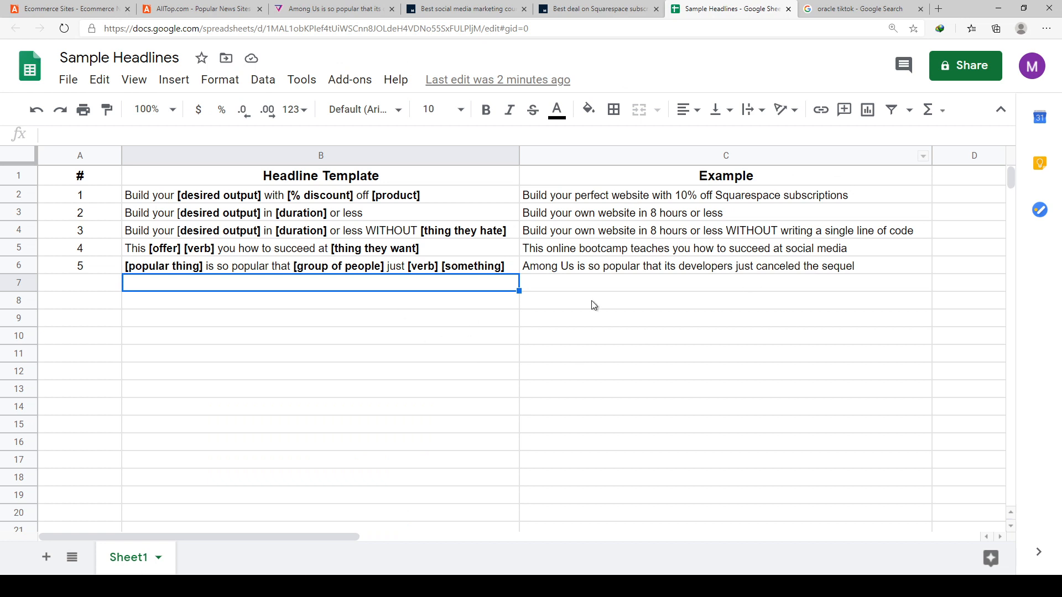